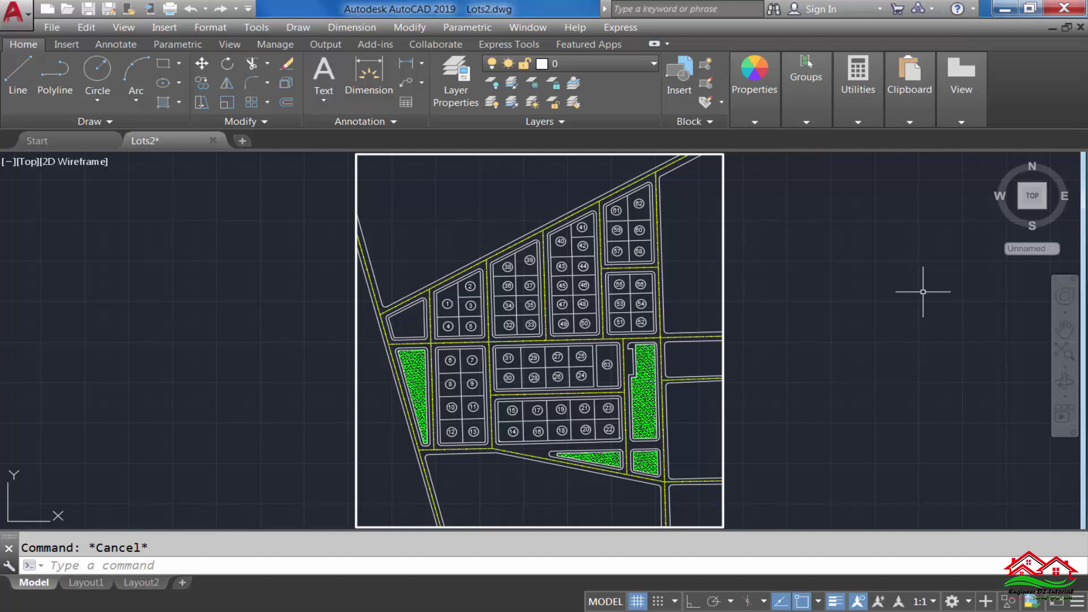
Step: Turn off Landscape, Lots, Number and Sidewalk in Layer Properties, then restore all layers with LAYON
{"action": "left_click", "coordinate": [637, 65]}
{"action": "type", "text": "la"}
{"action": "key", "text": "Return"}
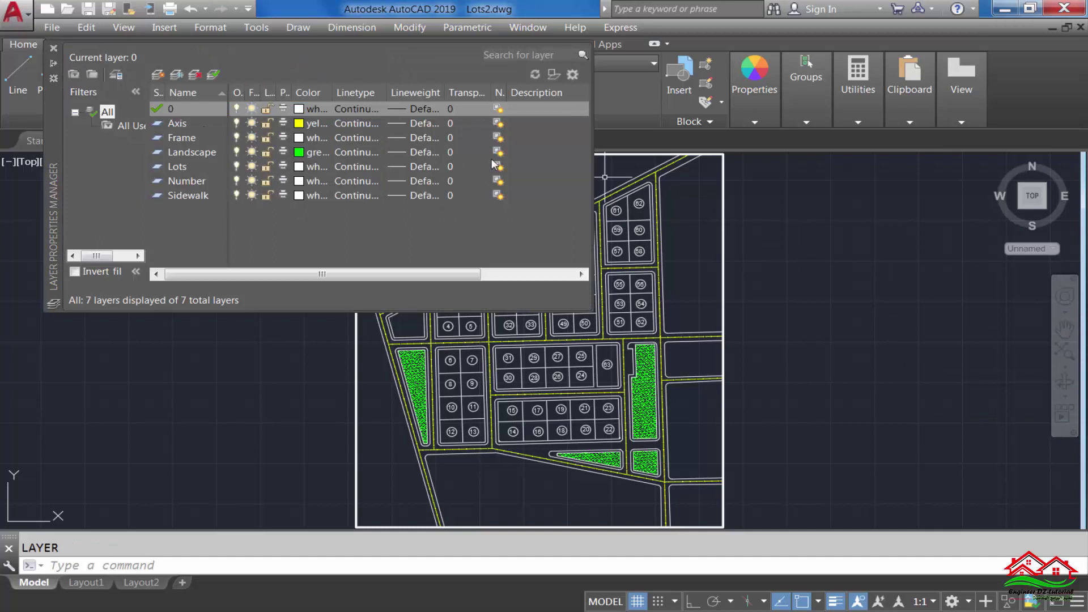
{"action": "double_click", "coordinate": [197, 150]}
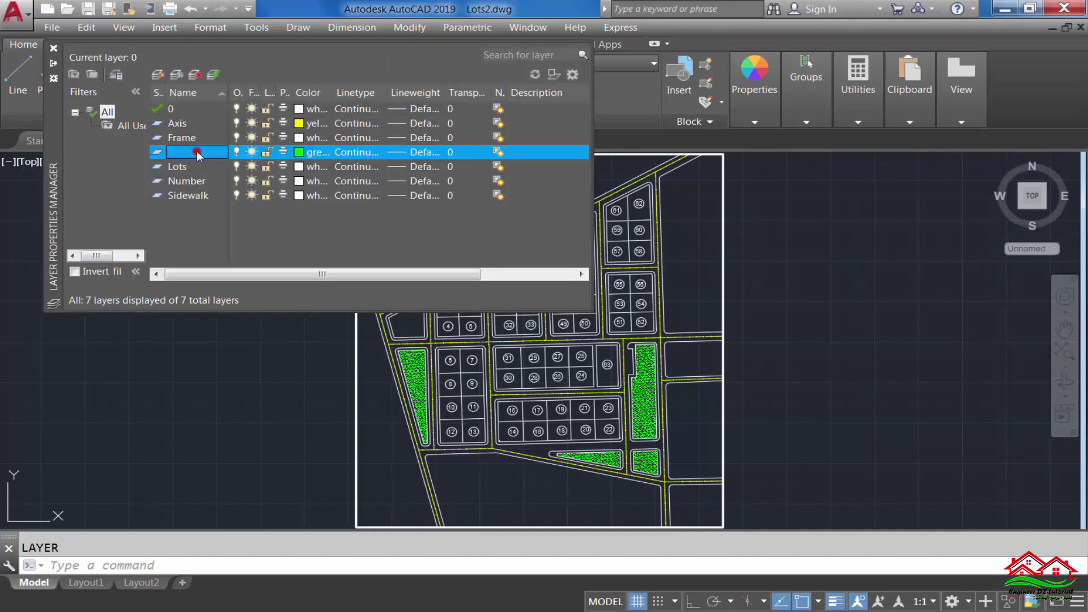
{"action": "left_click", "coordinate": [188, 195], "text": "shift"}
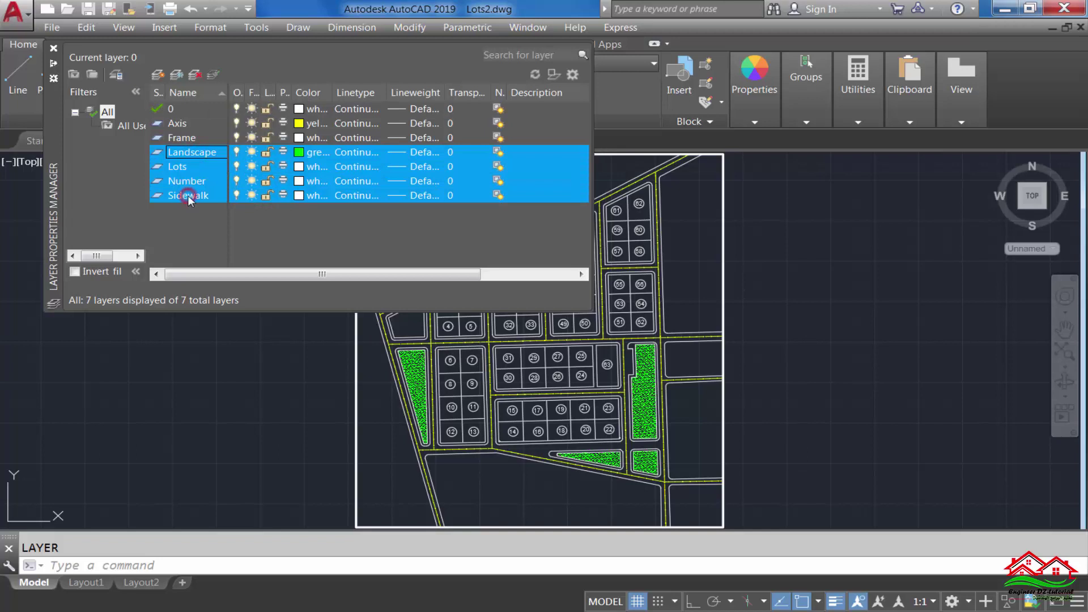
{"action": "left_click", "coordinate": [236, 181]}
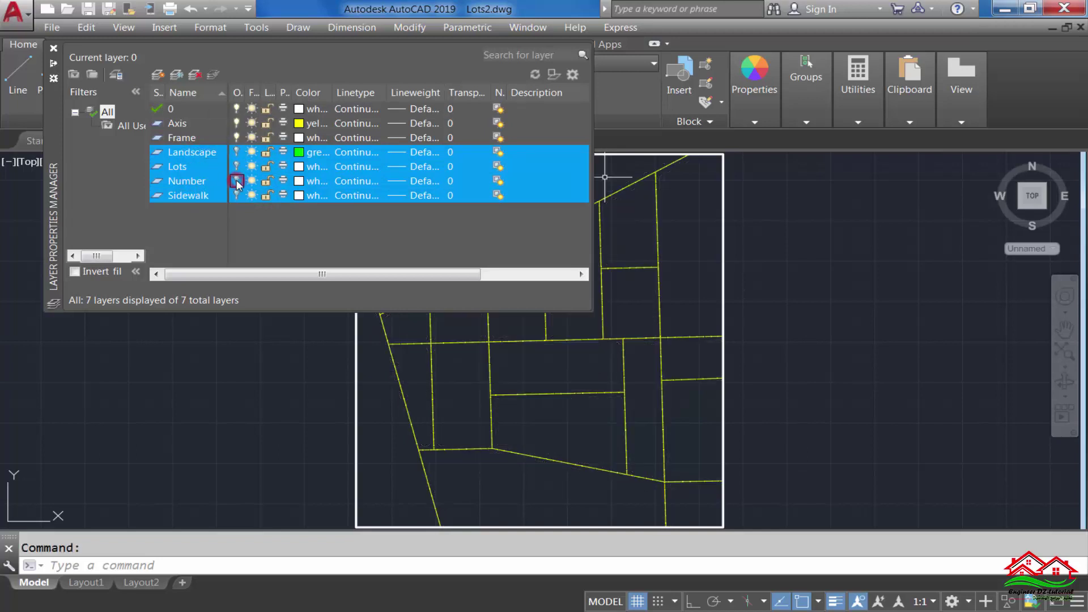
{"action": "left_click", "coordinate": [54, 48]}
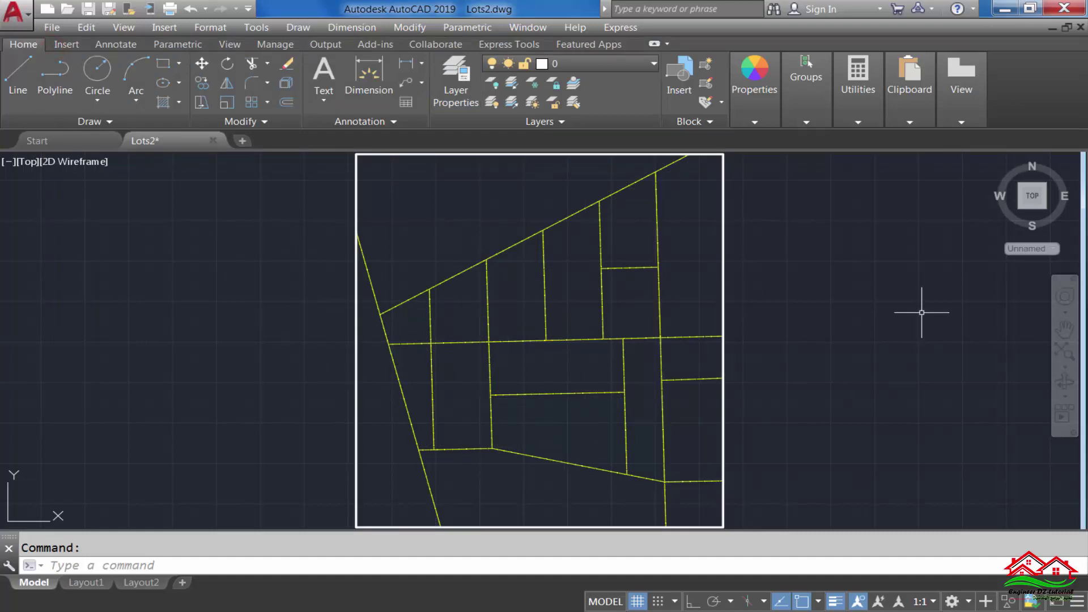
{"action": "type", "text": "LA"}
{"action": "type", "text": "YON"}
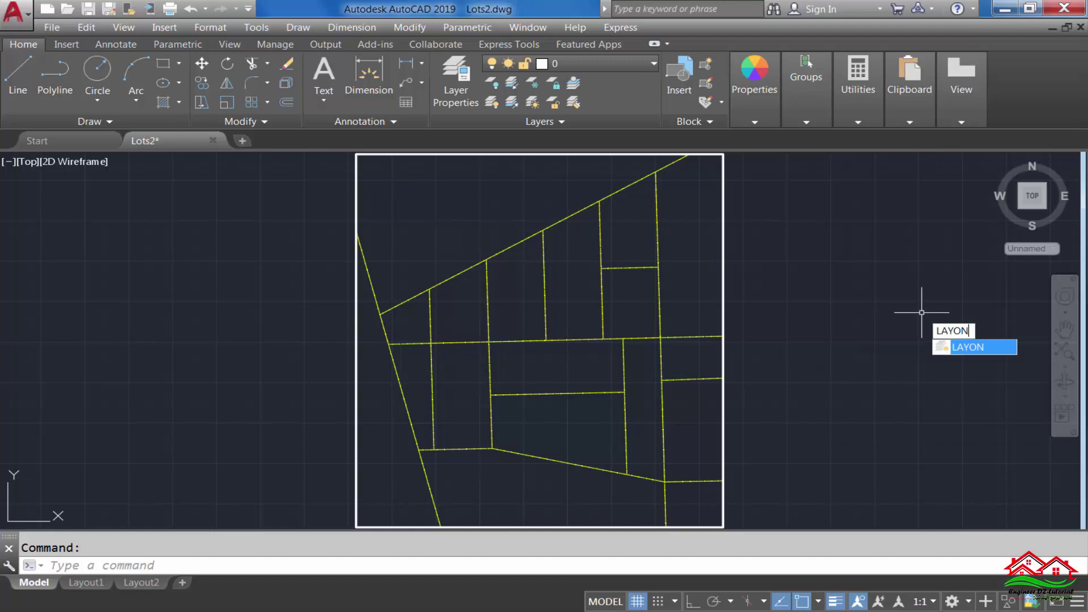
{"action": "key", "text": "Return"}
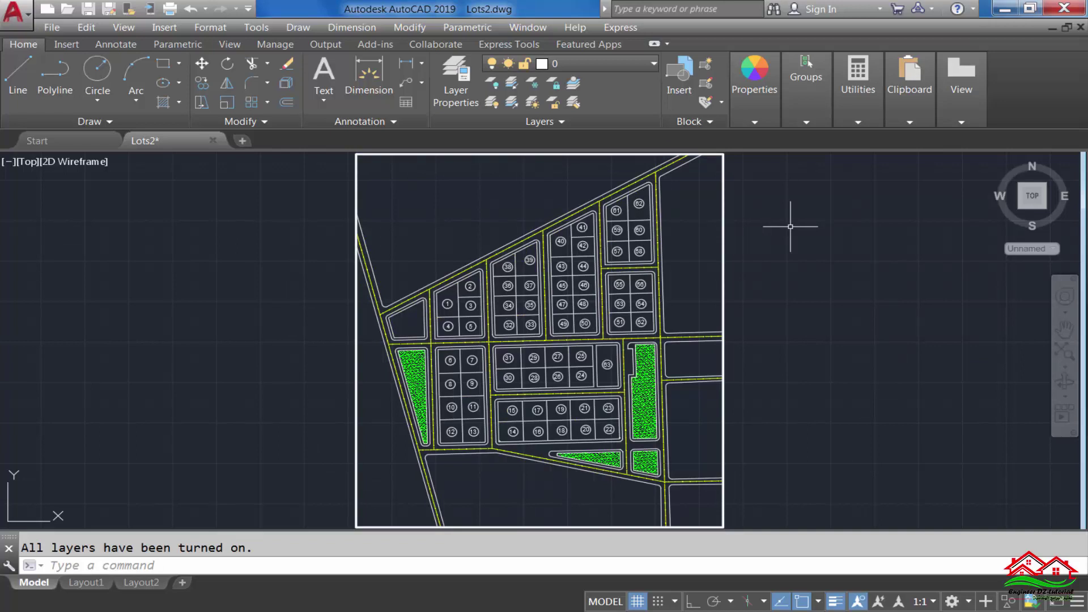
Step: Turn off the Axis, Lots and Number layers in Layer Properties, then turn all layers back on
{"action": "type", "text": "LA"}
{"action": "key", "text": "Return"}
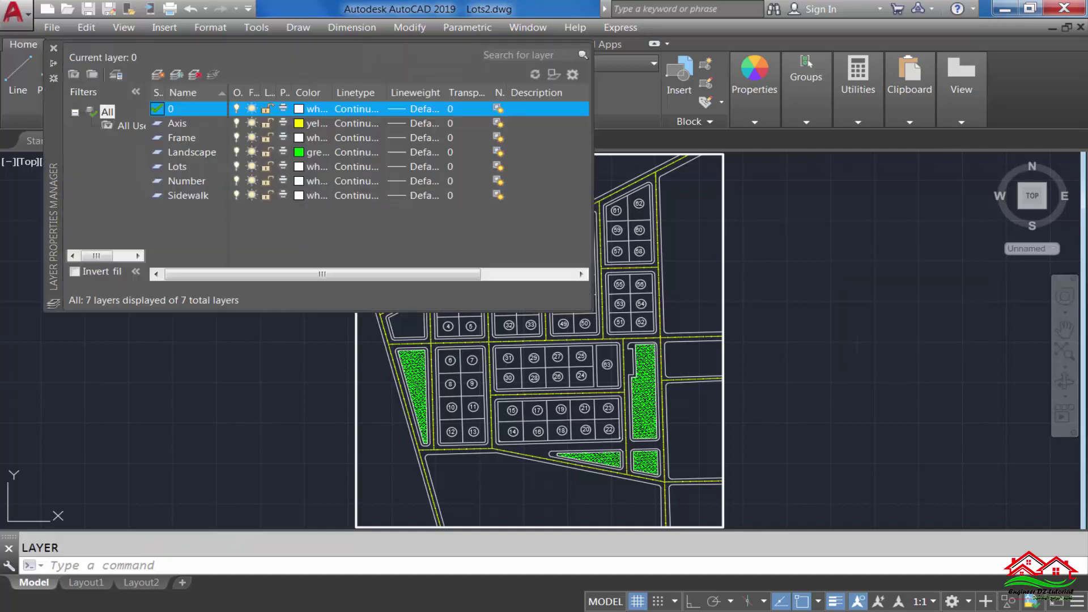
{"action": "left_click", "coordinate": [237, 122]}
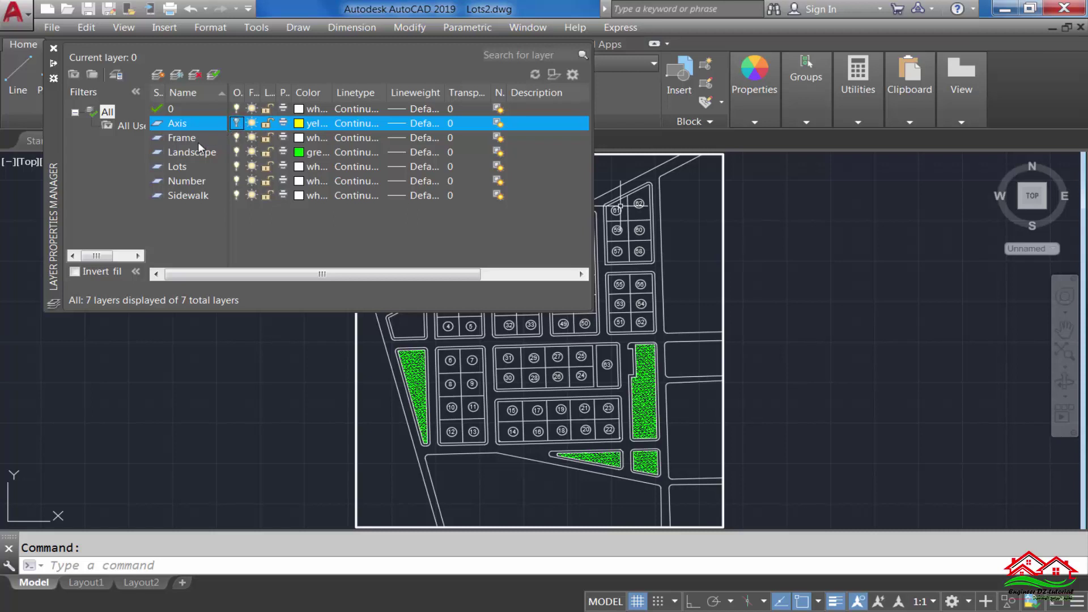
{"action": "left_click", "coordinate": [236, 166]}
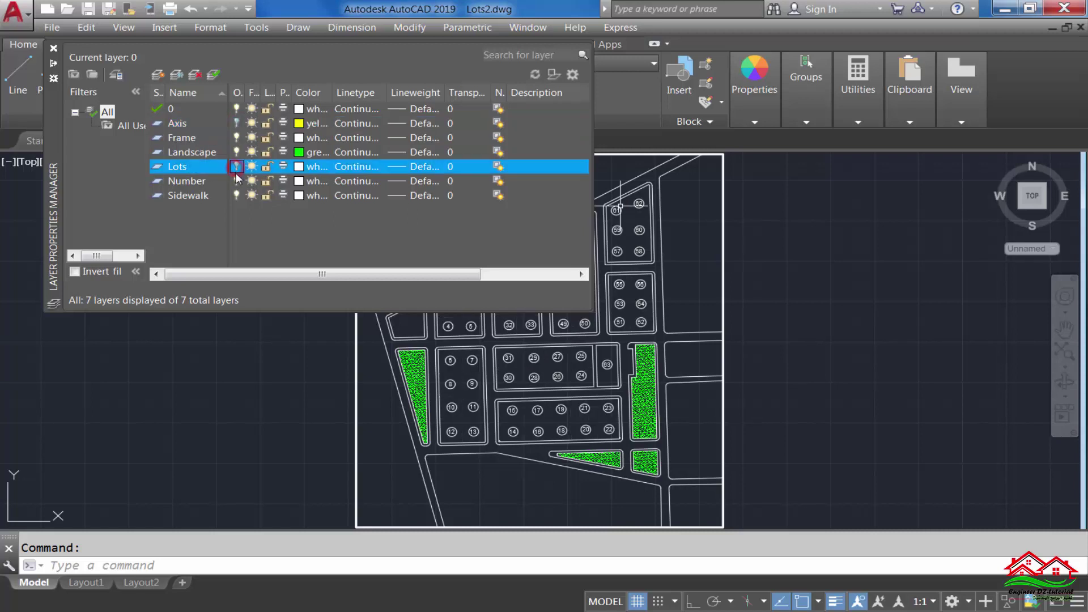
{"action": "left_click", "coordinate": [236, 181]}
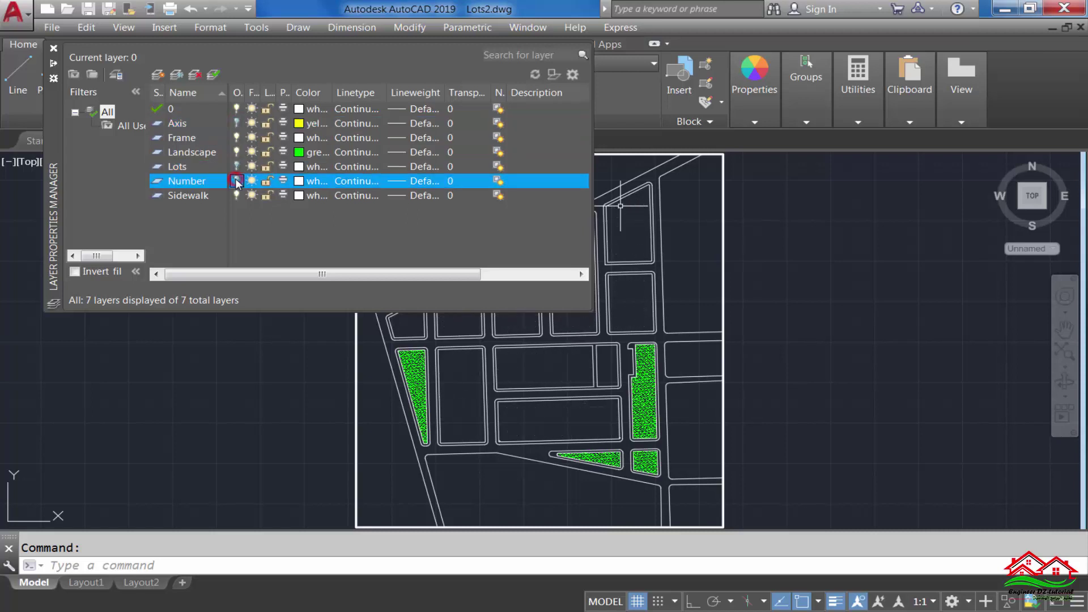
{"action": "left_click", "coordinate": [55, 48]}
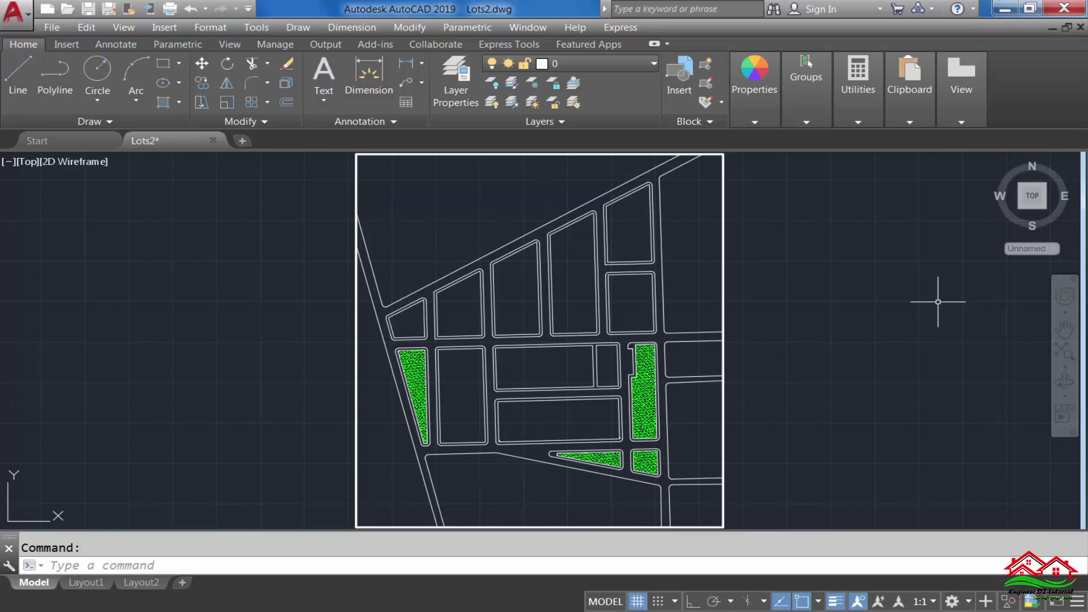
{"action": "type", "text": "layon"}
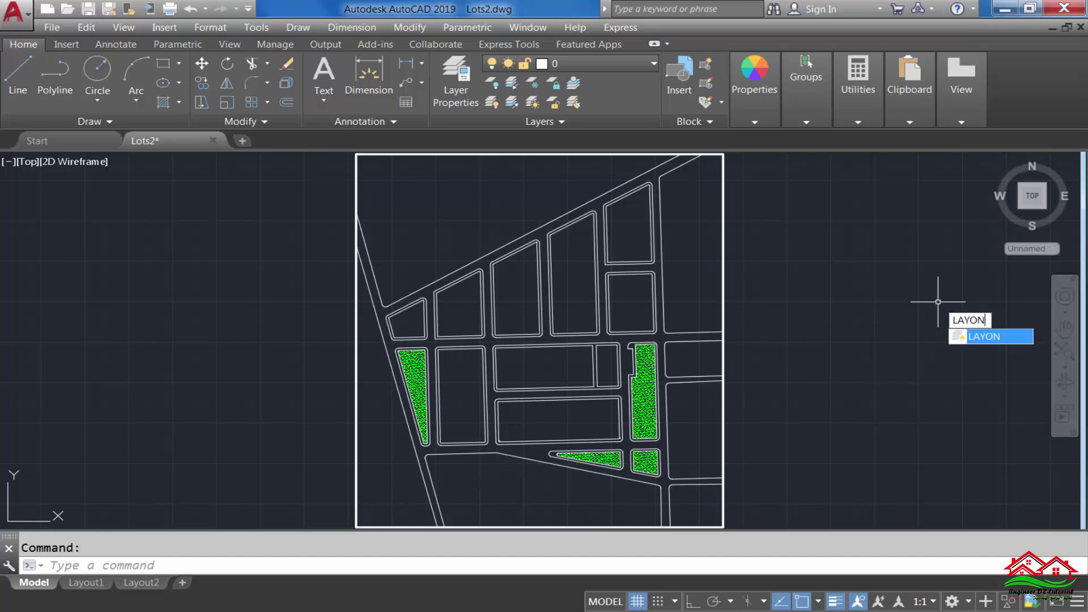
{"action": "key", "text": "Return"}
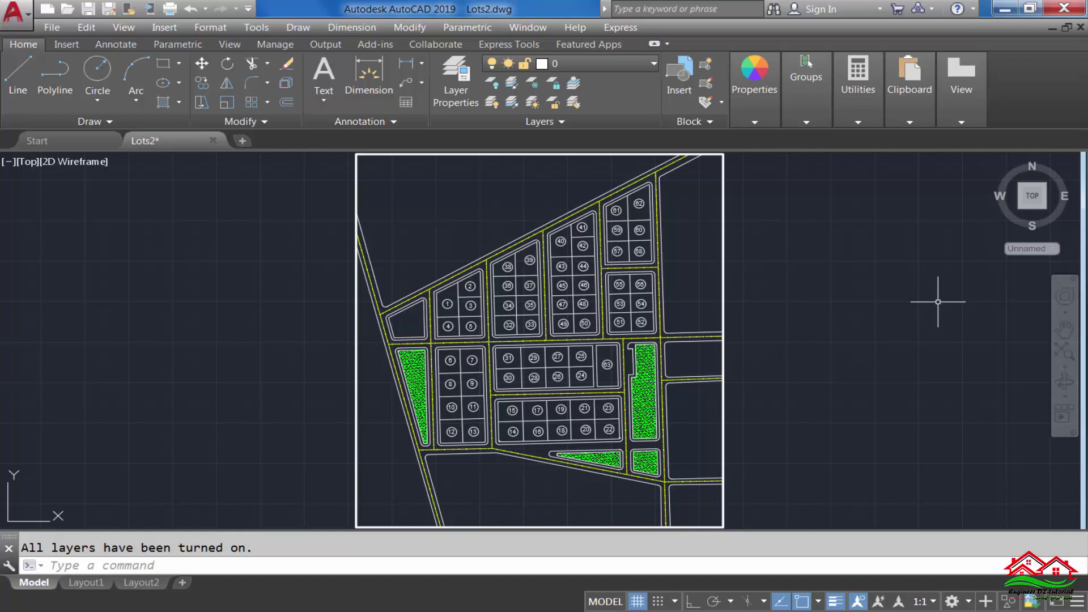
Step: Use LAYOFF to turn off the Number and Lots layers by picking a lot number and lot line
{"action": "type", "text": "LAYO"}
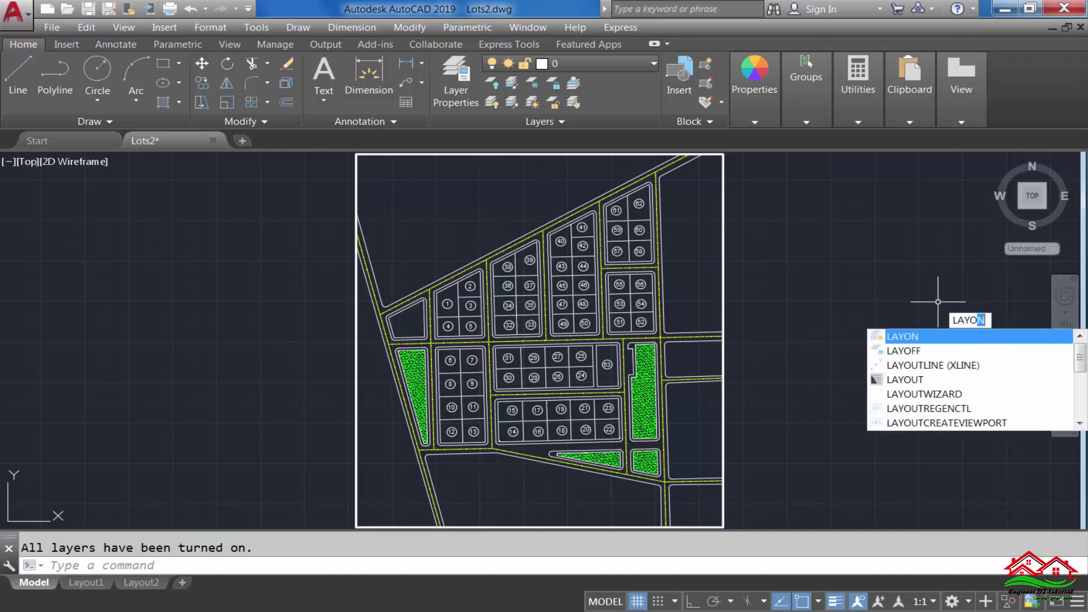
{"action": "type", "text": "FF"}
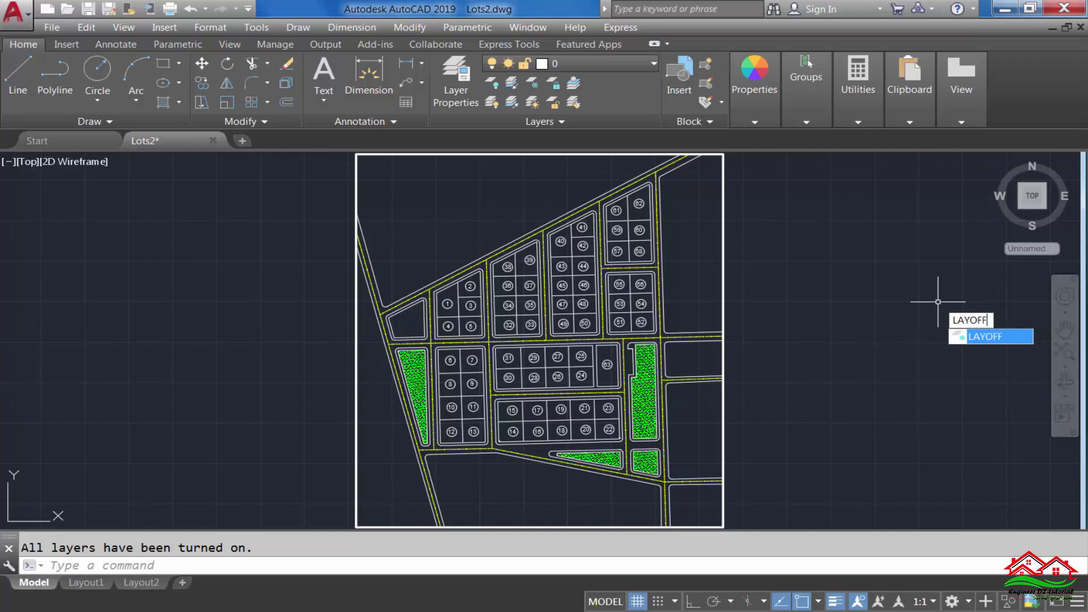
{"action": "key", "text": "Return"}
{"action": "scroll", "coordinate": [406, 317], "scroll_direction": "up", "scroll_amount": 3}
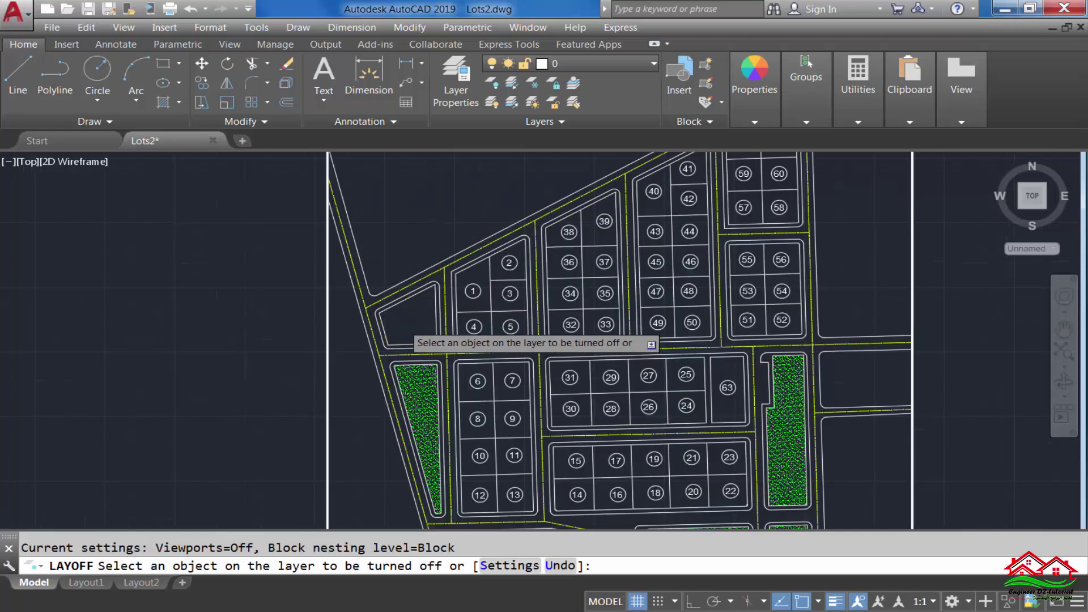
{"action": "scroll", "coordinate": [406, 317], "scroll_direction": "up", "scroll_amount": 3}
{"action": "left_click", "coordinate": [578, 237]}
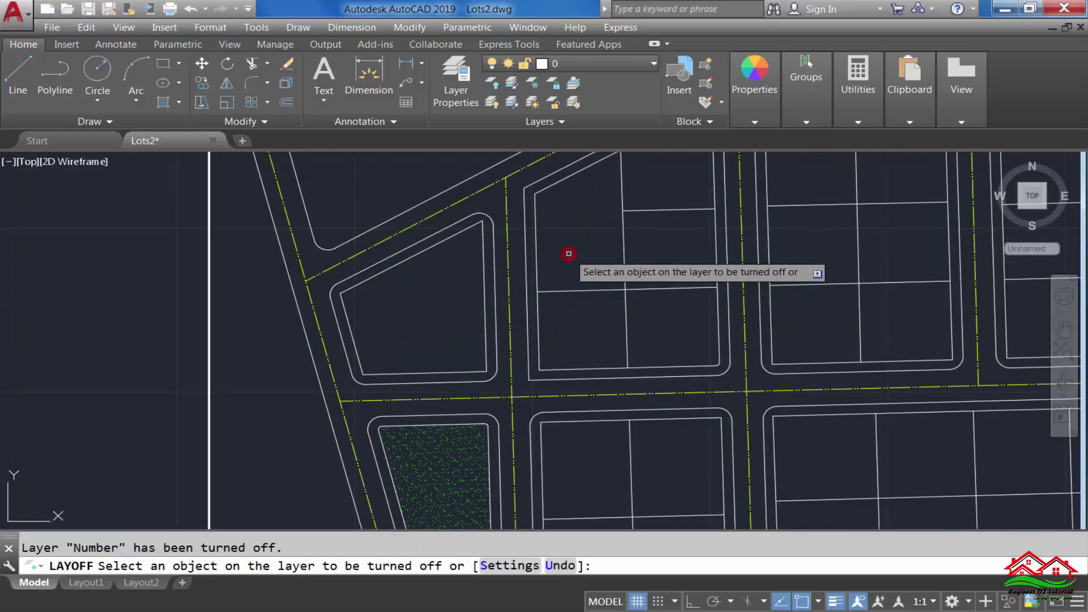
{"action": "left_click", "coordinate": [625, 247]}
Step: Pick a landscape hatch and a sidewalk to turn off Landscape and Sidewalk, then end LAYOFF
{"action": "scroll", "coordinate": [487, 213], "scroll_direction": "down", "scroll_amount": 5}
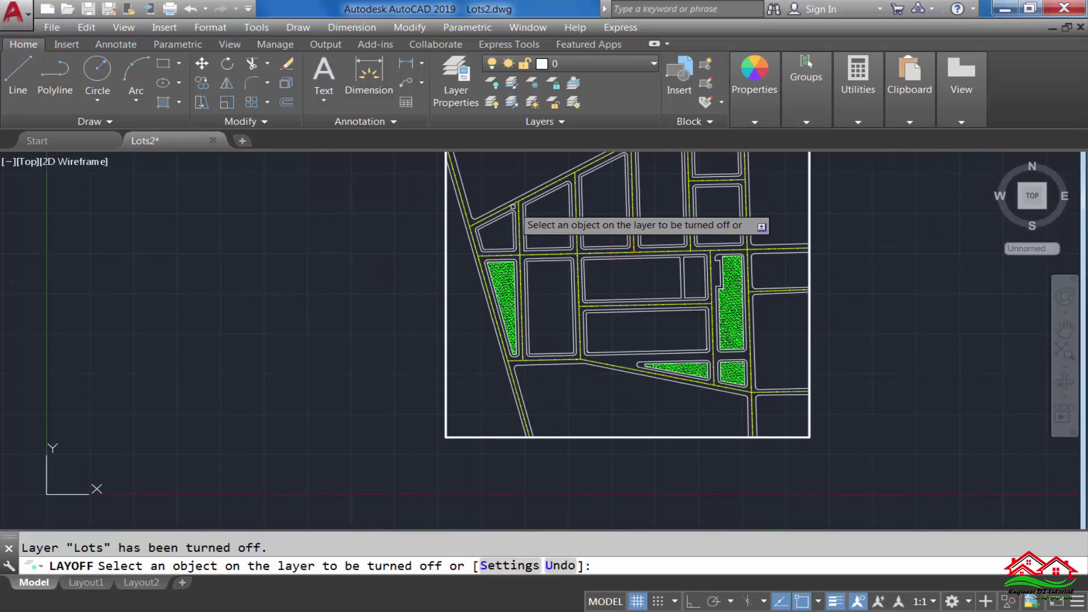
{"action": "scroll", "coordinate": [454, 244], "scroll_direction": "up", "scroll_amount": 4}
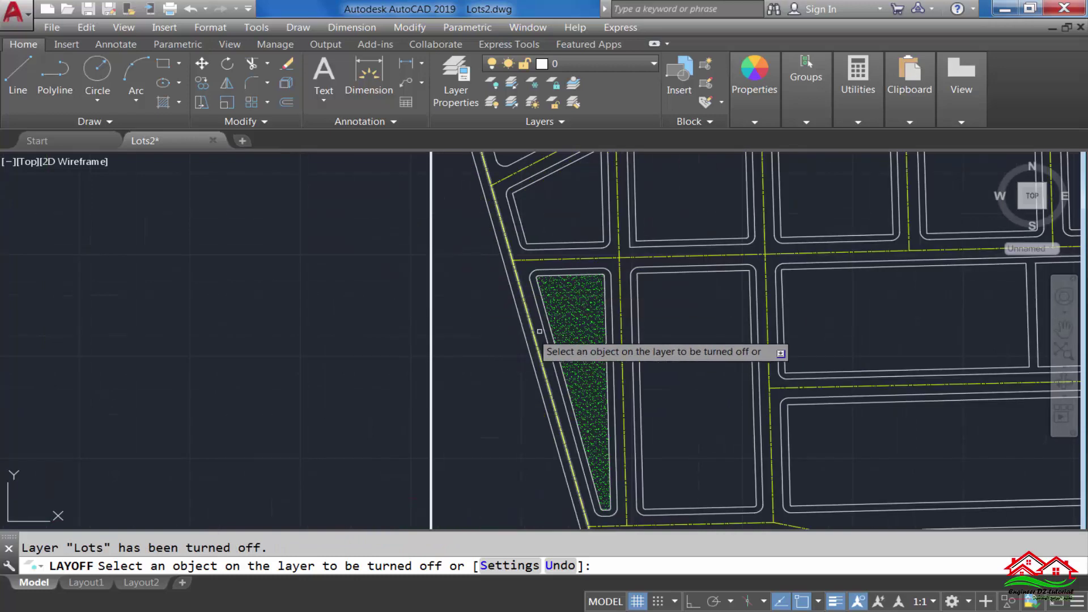
{"action": "left_click", "coordinate": [588, 327]}
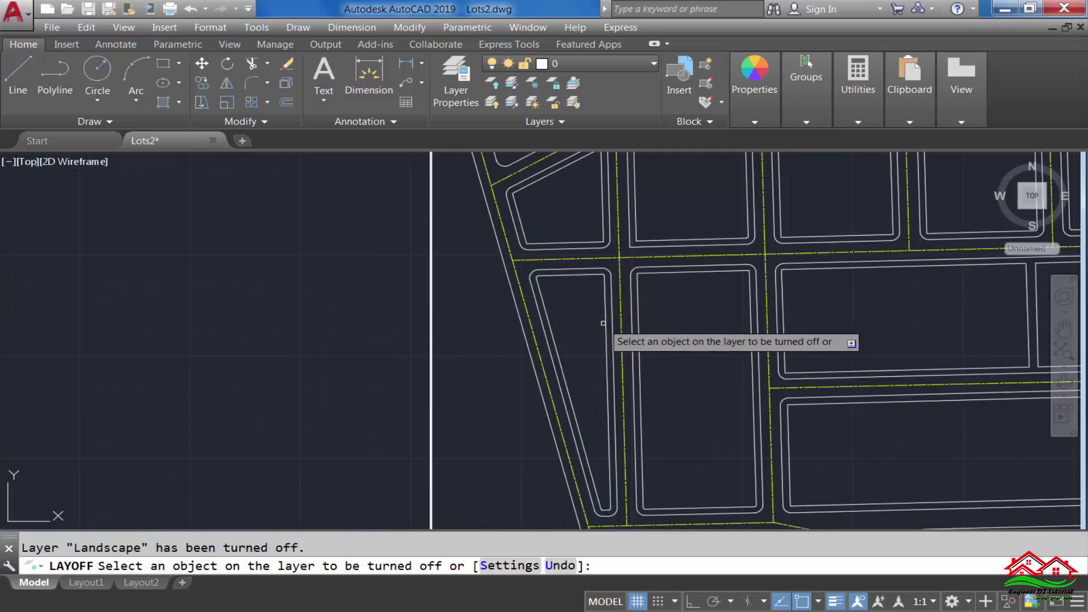
{"action": "left_click", "coordinate": [604, 324]}
{"action": "scroll", "coordinate": [604, 324], "scroll_direction": "down", "scroll_amount": 2}
{"action": "scroll", "coordinate": [484, 366], "scroll_direction": "down", "scroll_amount": 1}
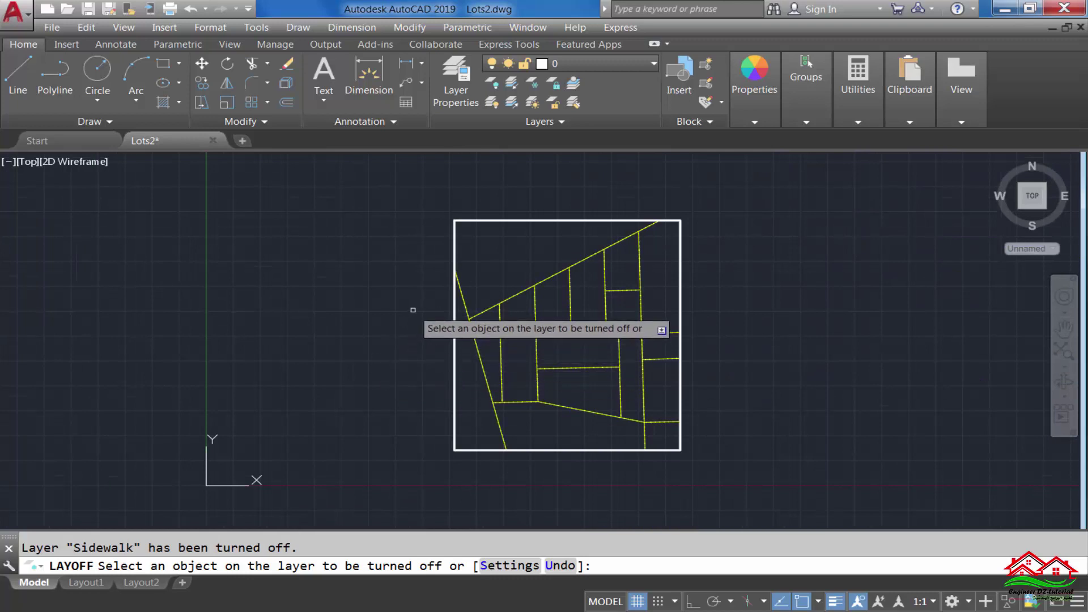
{"action": "scroll", "coordinate": [391, 315], "scroll_direction": "up", "scroll_amount": 2}
{"action": "key", "text": "Escape"}
{"action": "scroll", "coordinate": [366, 318], "scroll_direction": "down", "scroll_amount": 1}
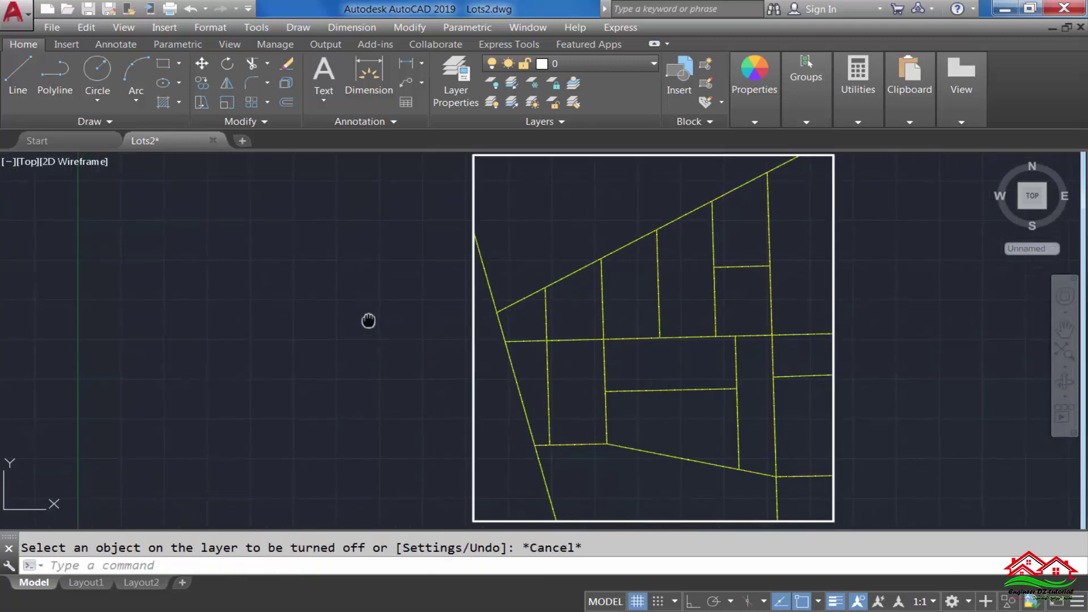
{"action": "scroll", "coordinate": [368, 319], "scroll_direction": "up", "scroll_amount": 1}
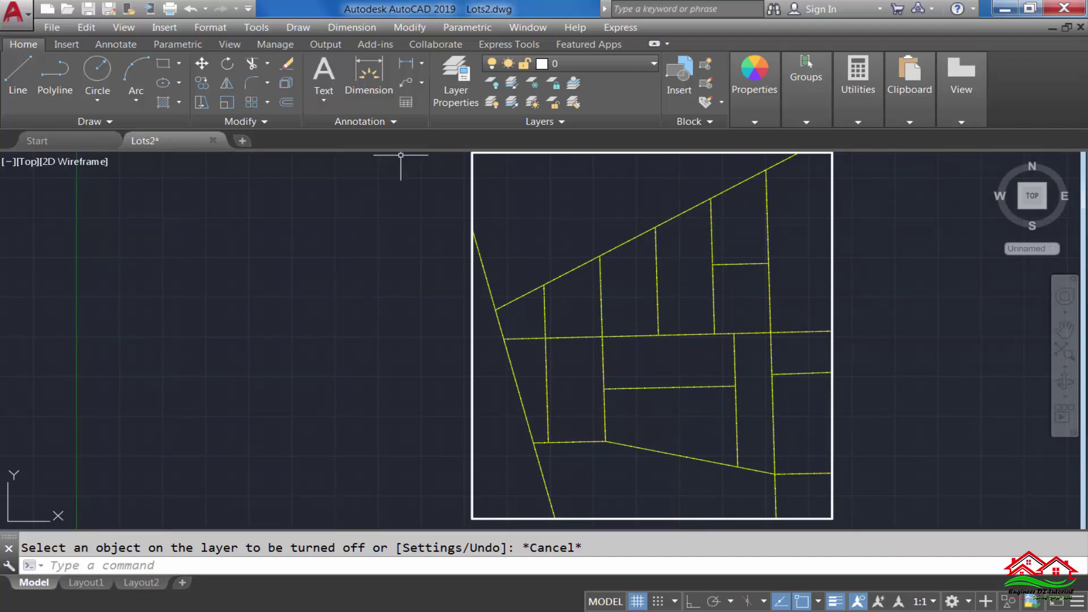
Step: From the Layers panel's layer-state list, create a new layer state named 'axis'
{"action": "left_click", "coordinate": [553, 114]}
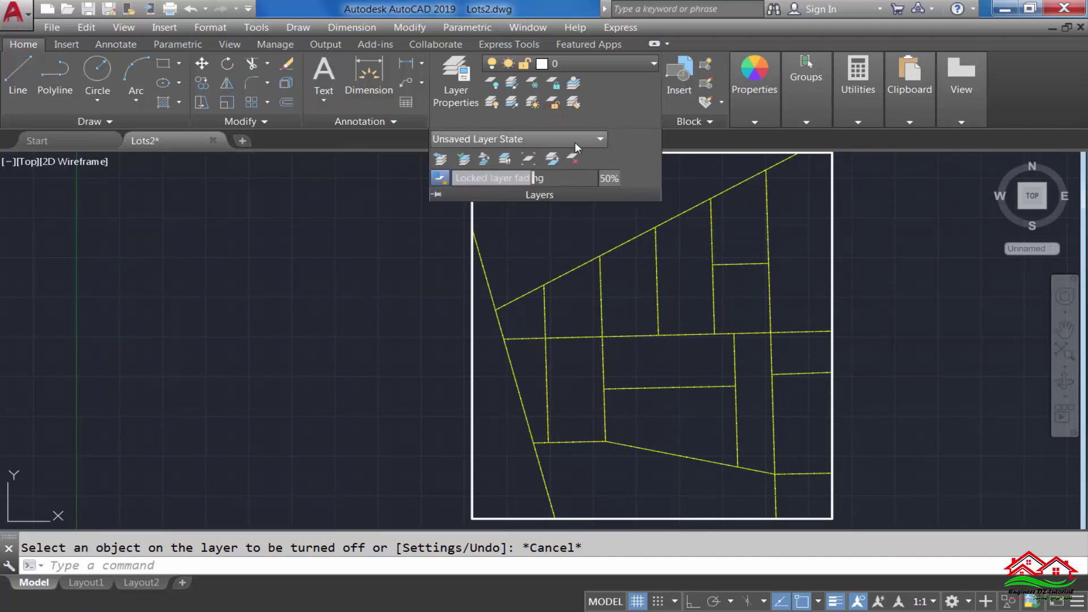
{"action": "left_click", "coordinate": [597, 139]}
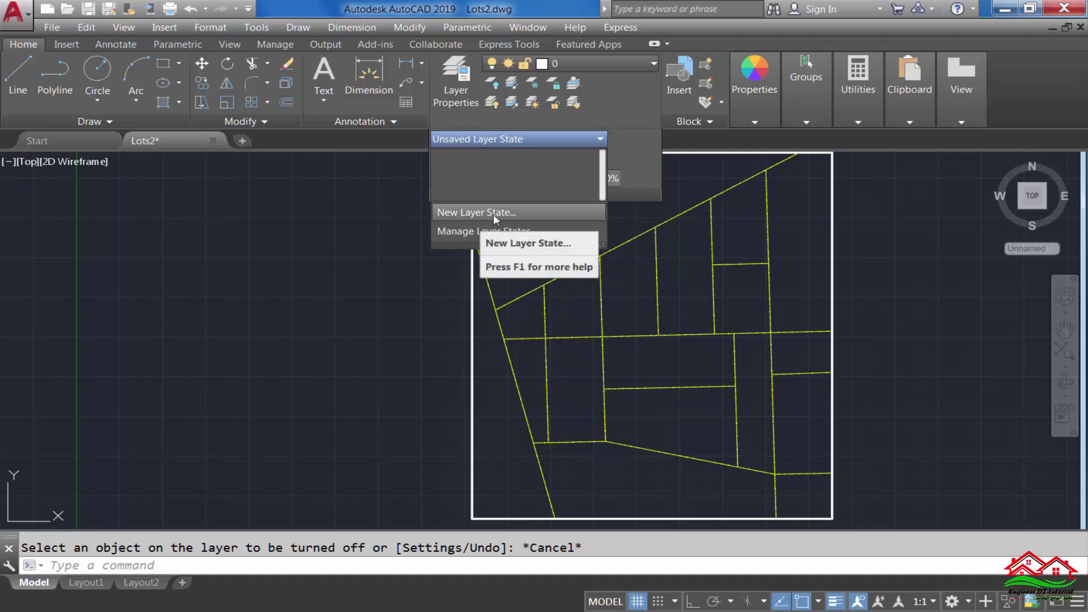
{"action": "left_click", "coordinate": [493, 214]}
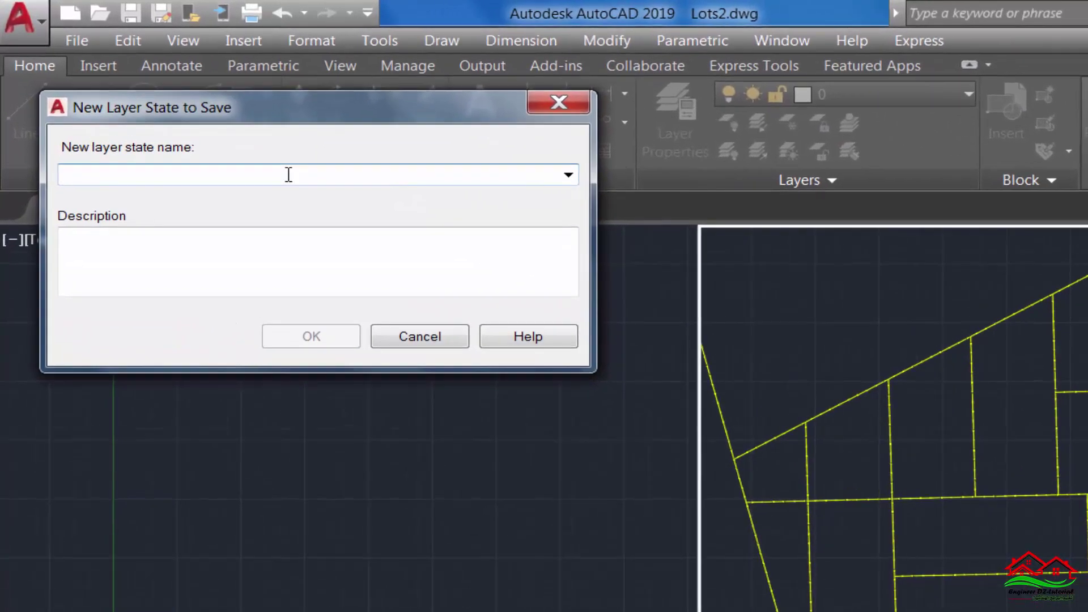
{"action": "left_click", "coordinate": [203, 123]}
{"action": "type", "text": "a"}
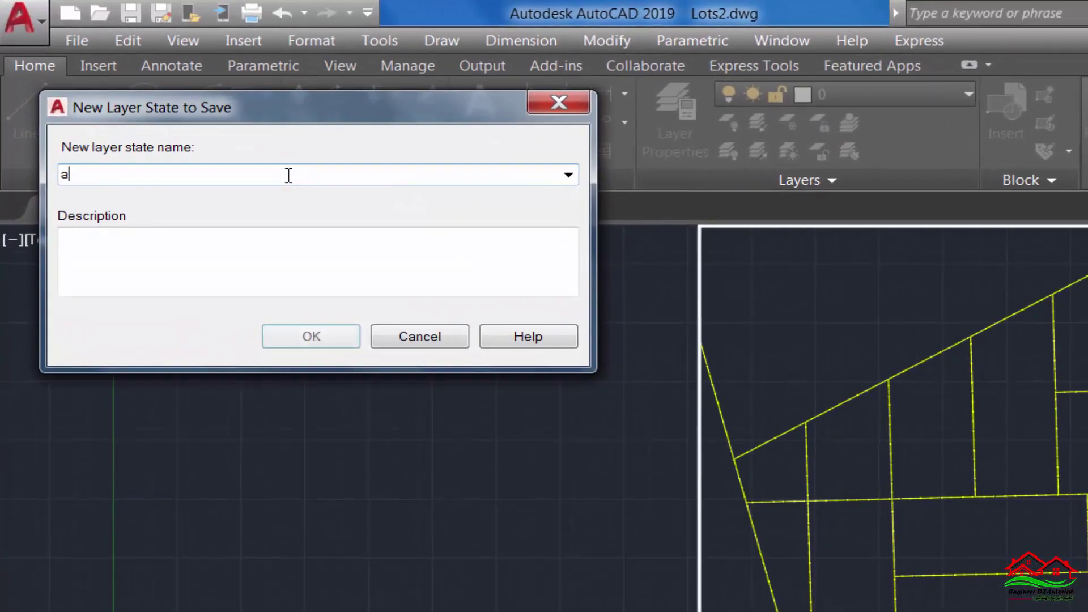
{"action": "type", "text": "xis"}
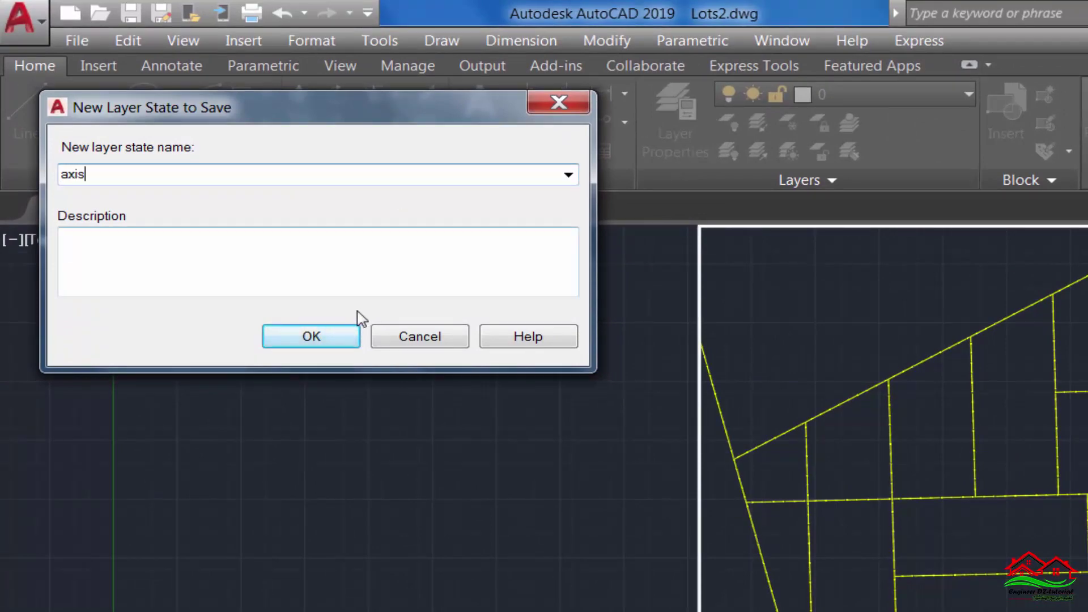
{"action": "left_click", "coordinate": [334, 336]}
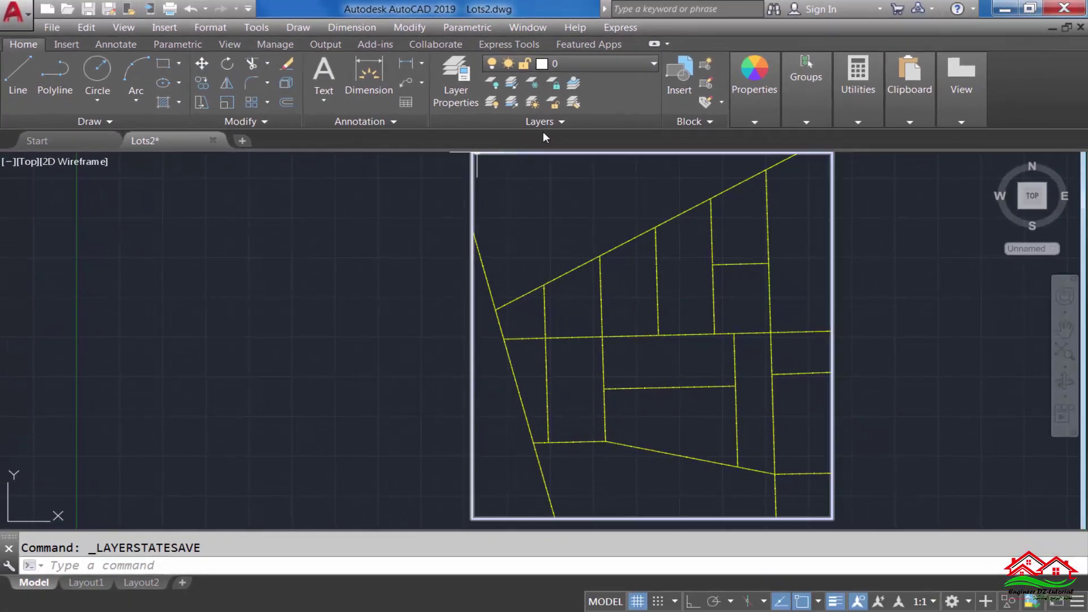
Step: Dismiss the layer-state list unused and turn all layers back on with LAYON
{"action": "left_click", "coordinate": [576, 127]}
{"action": "left_click", "coordinate": [595, 140]}
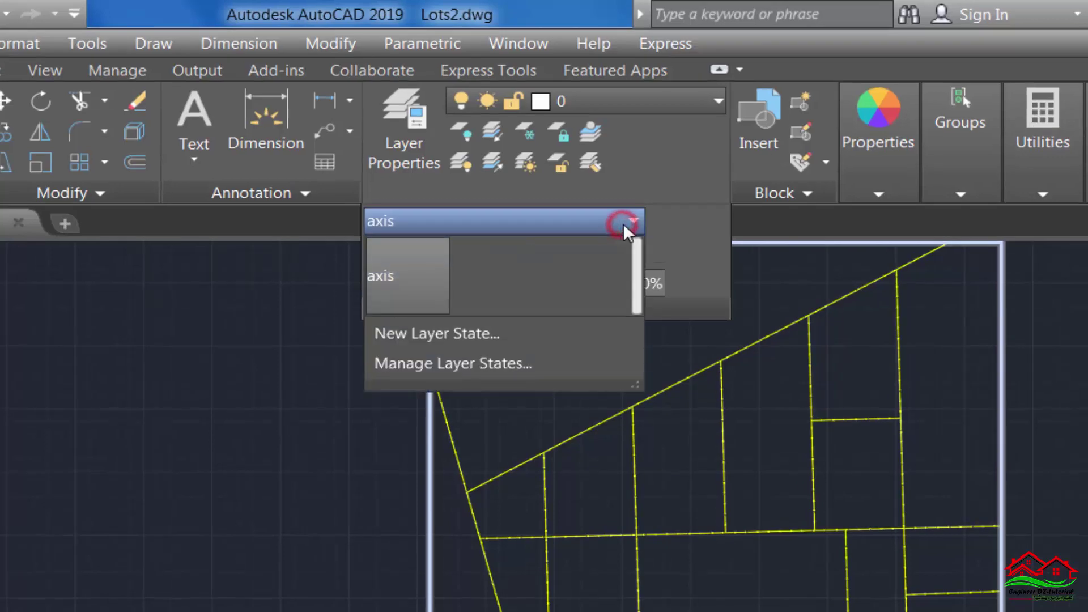
{"action": "left_click", "coordinate": [170, 465]}
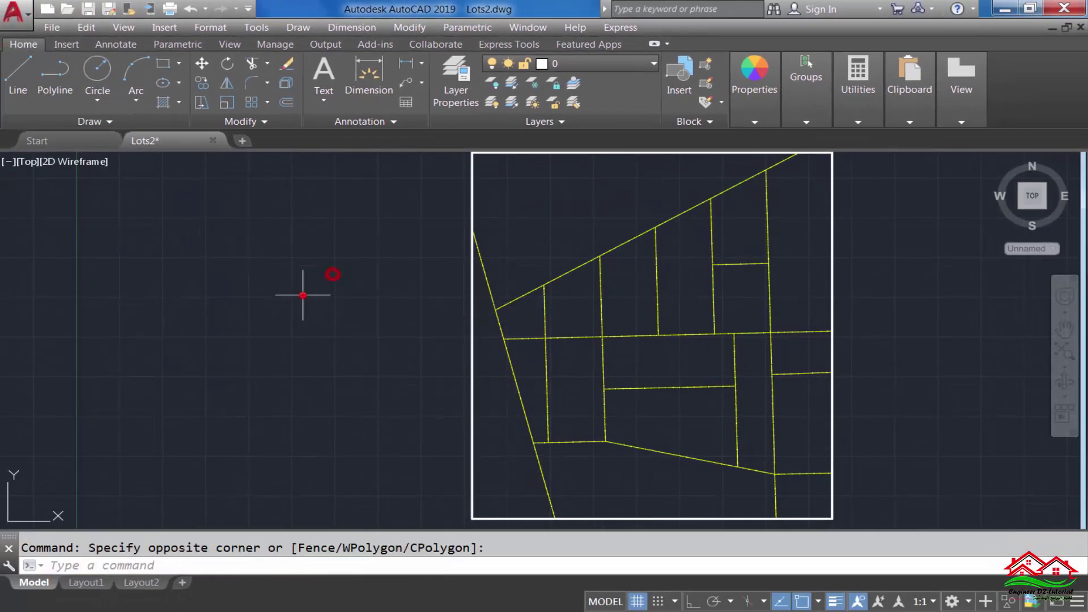
{"action": "left_click", "coordinate": [303, 294]}
{"action": "type", "text": "layon"}
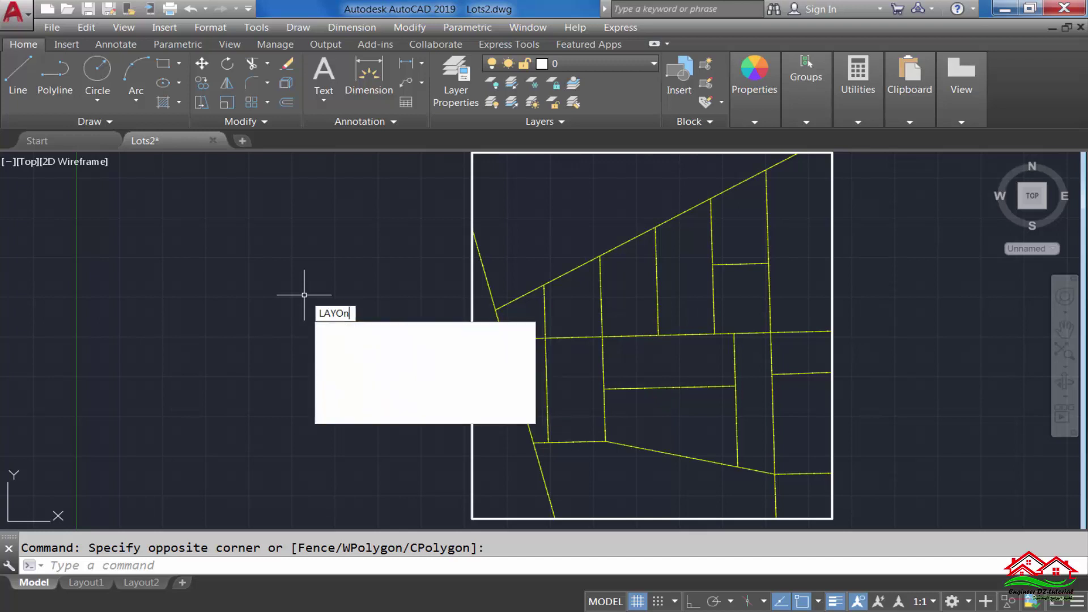
{"action": "key", "text": "Return"}
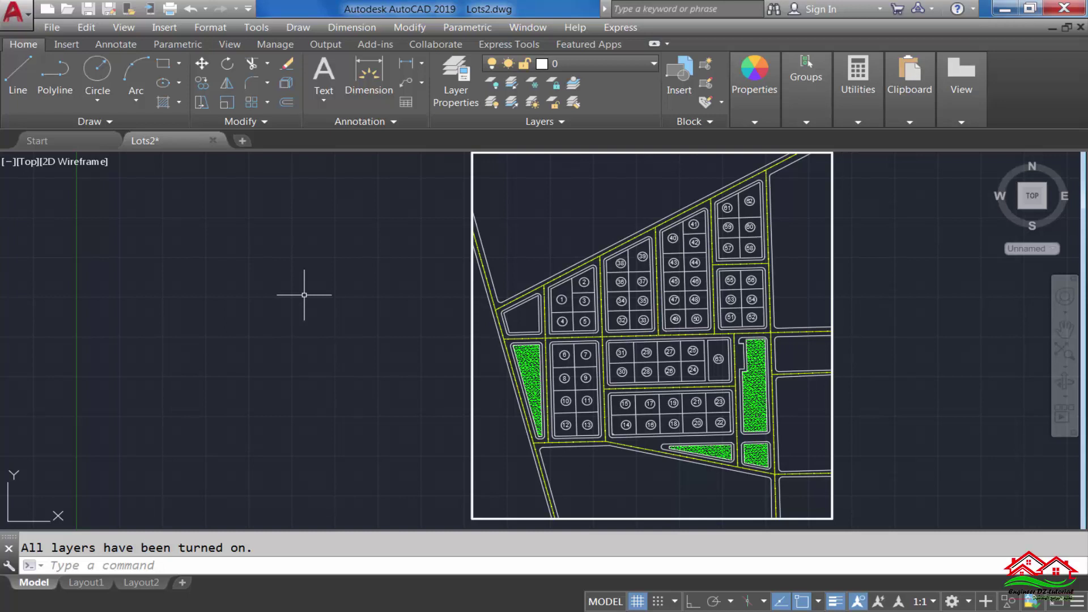
Step: Restore the axis layer state, then turn every layer back on with LAYON
{"action": "left_click", "coordinate": [563, 122]}
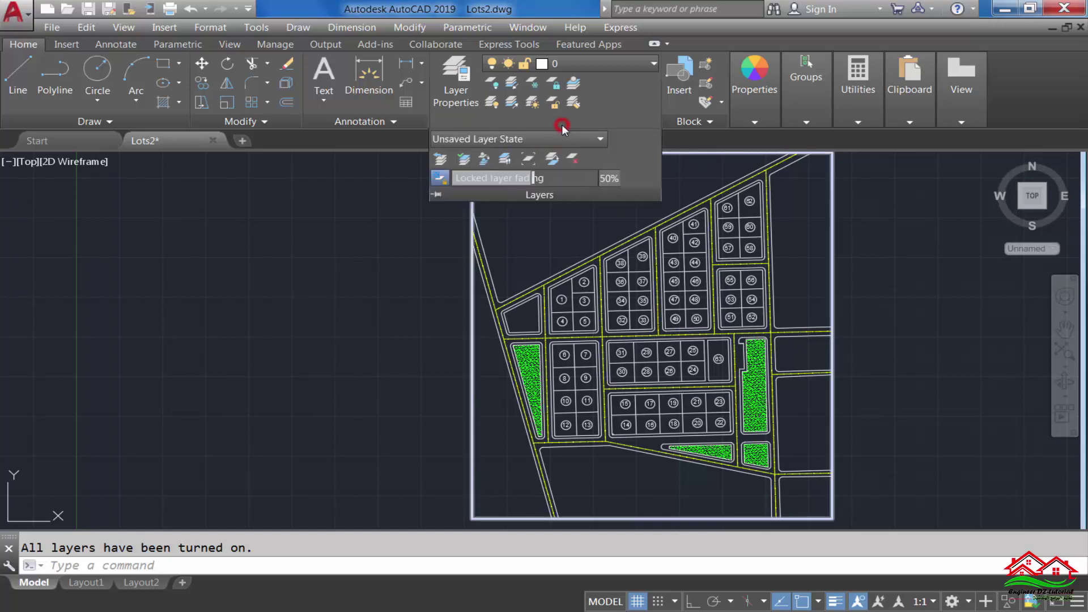
{"action": "left_click", "coordinate": [593, 142]}
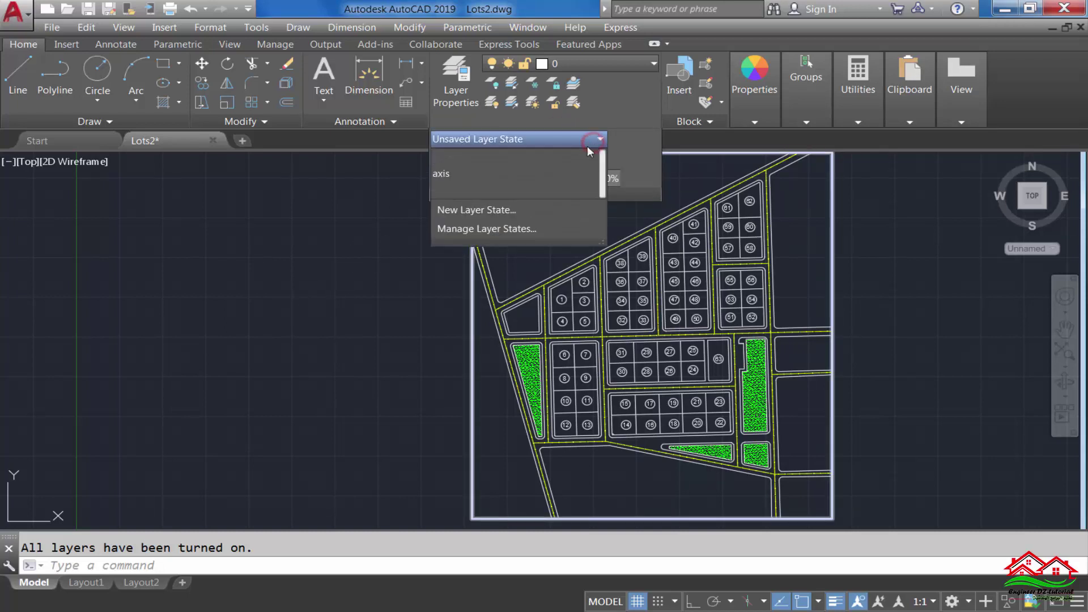
{"action": "left_click", "coordinate": [453, 175]}
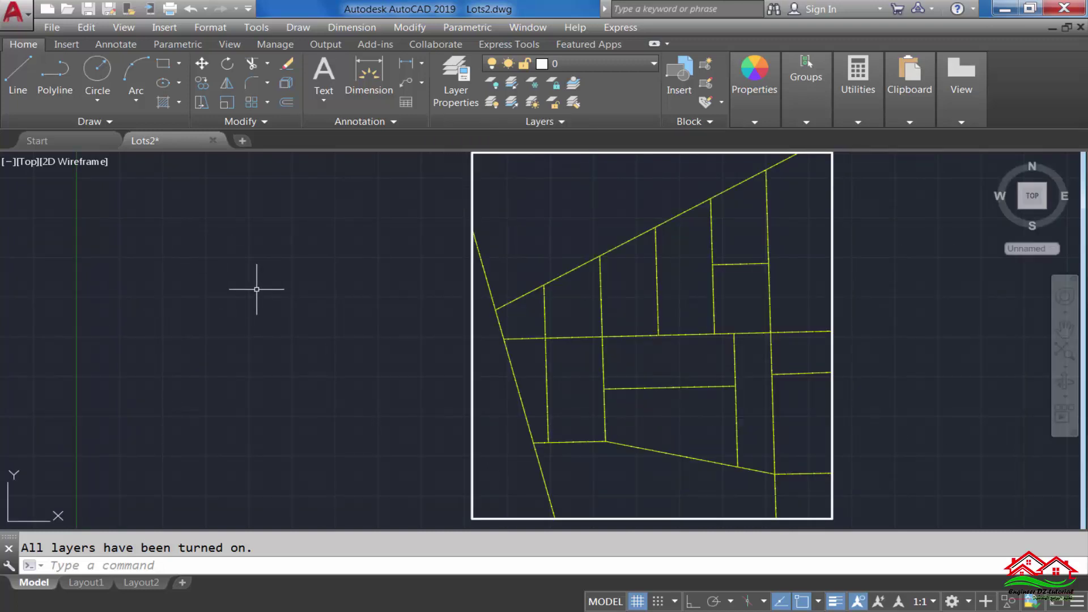
{"action": "key", "text": "Escape"}
{"action": "type", "text": "LAY"}
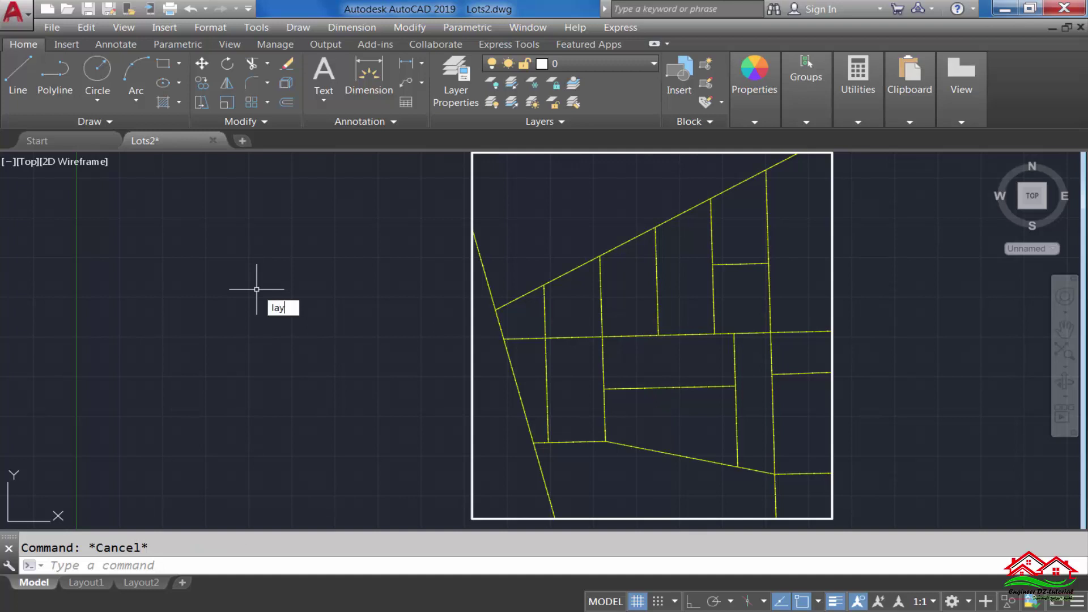
{"action": "type", "text": "On"}
{"action": "key", "text": "Return"}
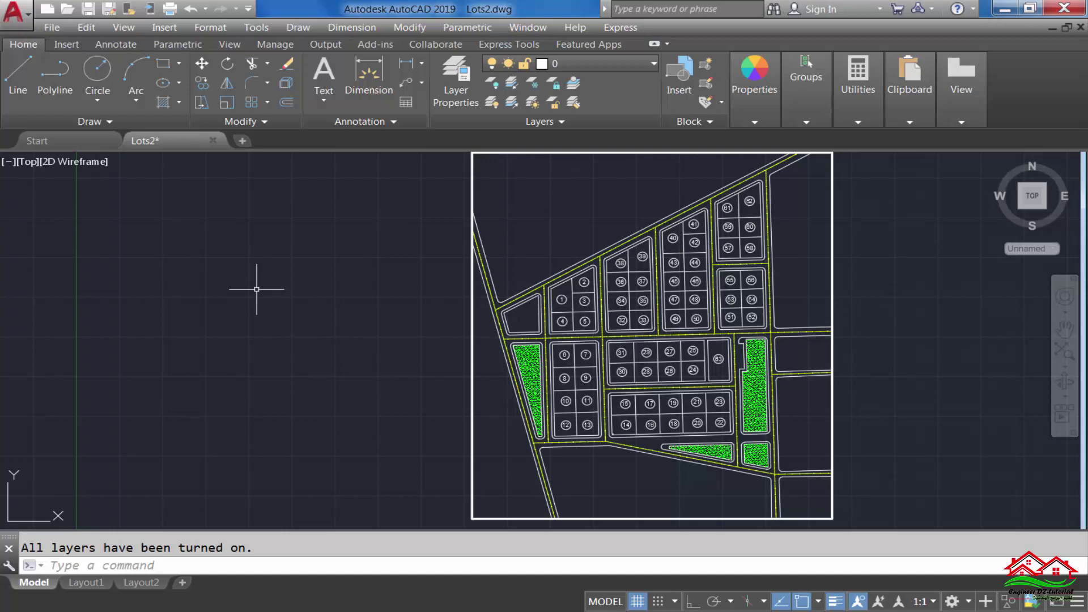
Step: With LAYOFF, pick an axis line, a lot number and a lot line to hide Axis, Number and Lots
{"action": "type", "text": "L"}
{"action": "type", "text": "AYOFF"}
{"action": "key", "text": "Return"}
{"action": "scroll", "coordinate": [482, 298], "scroll_direction": "up", "scroll_amount": 5}
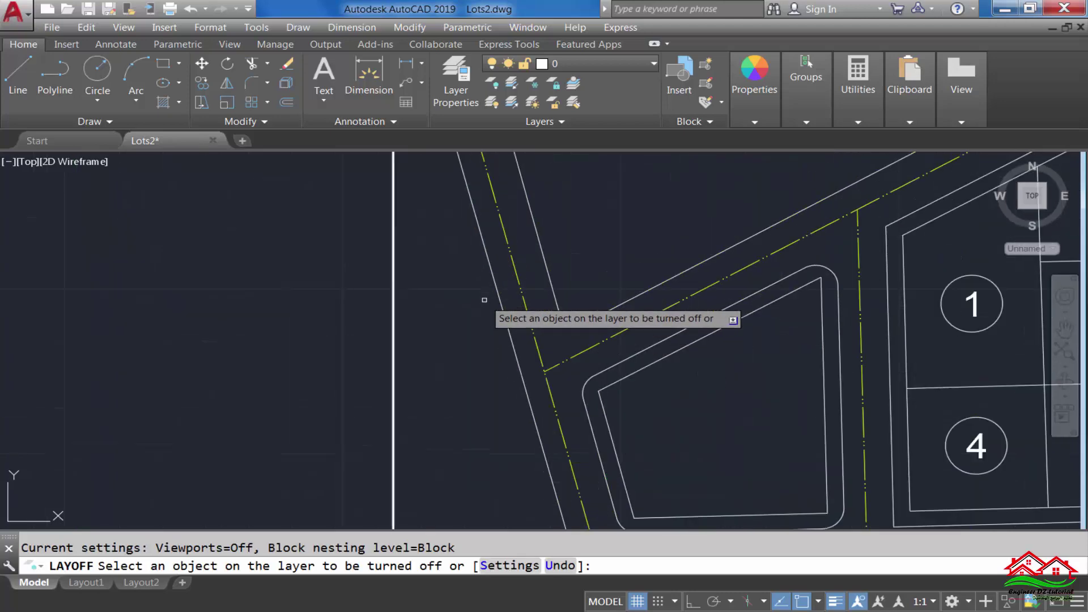
{"action": "left_click", "coordinate": [515, 283]}
{"action": "scroll", "coordinate": [510, 280], "scroll_direction": "down", "scroll_amount": 3}
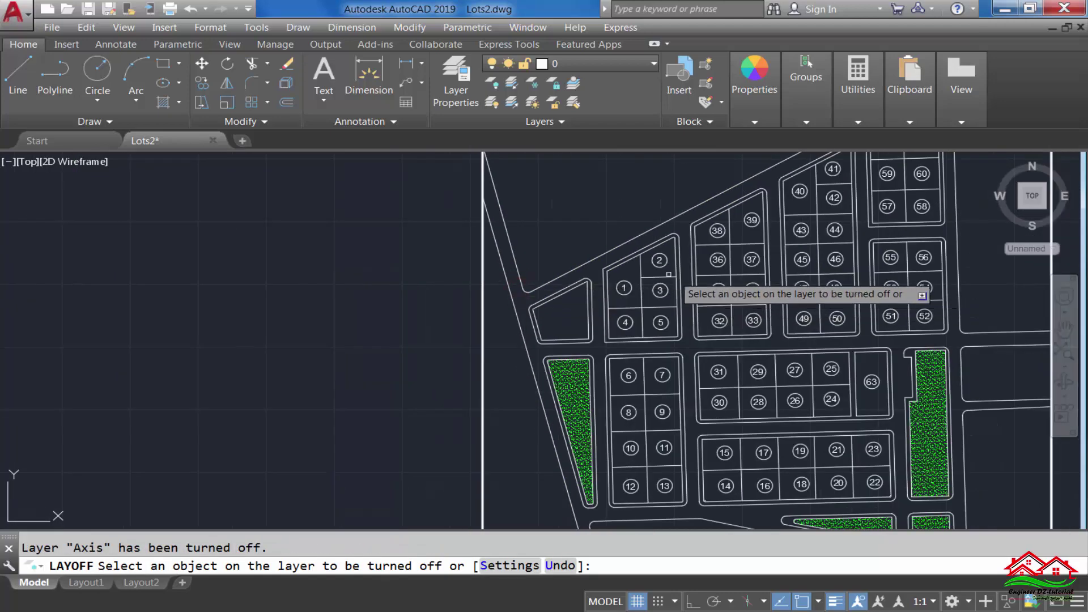
{"action": "scroll", "coordinate": [635, 289], "scroll_direction": "up", "scroll_amount": 6}
{"action": "left_click", "coordinate": [661, 286]}
{"action": "scroll", "coordinate": [635, 272], "scroll_direction": "down", "scroll_amount": 3}
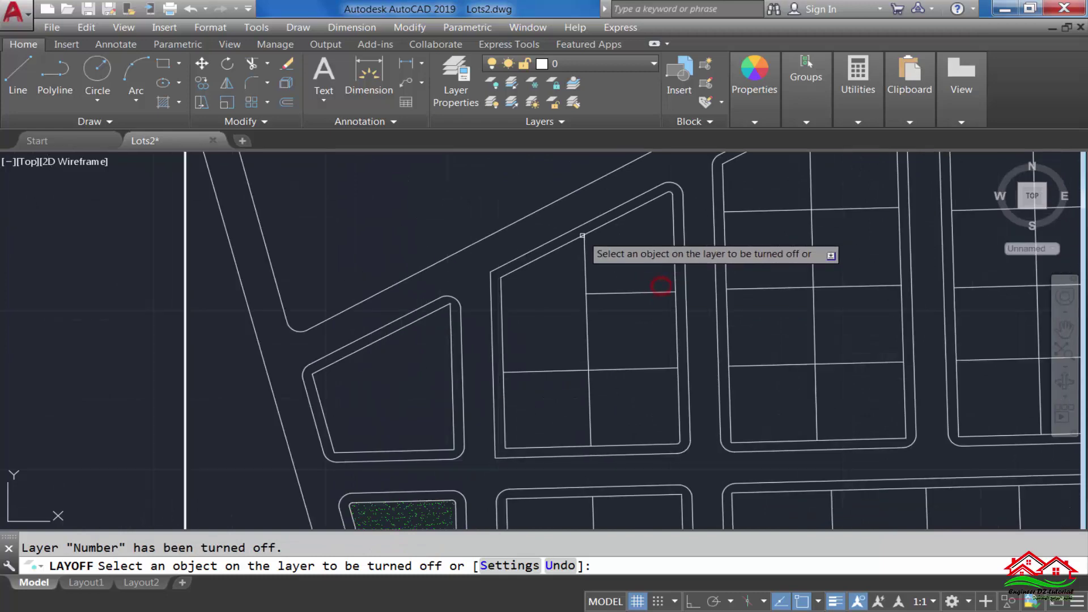
{"action": "scroll", "coordinate": [607, 266], "scroll_direction": "down", "scroll_amount": 2}
{"action": "scroll", "coordinate": [605, 295], "scroll_direction": "down", "scroll_amount": 2}
{"action": "scroll", "coordinate": [629, 253], "scroll_direction": "up", "scroll_amount": 2}
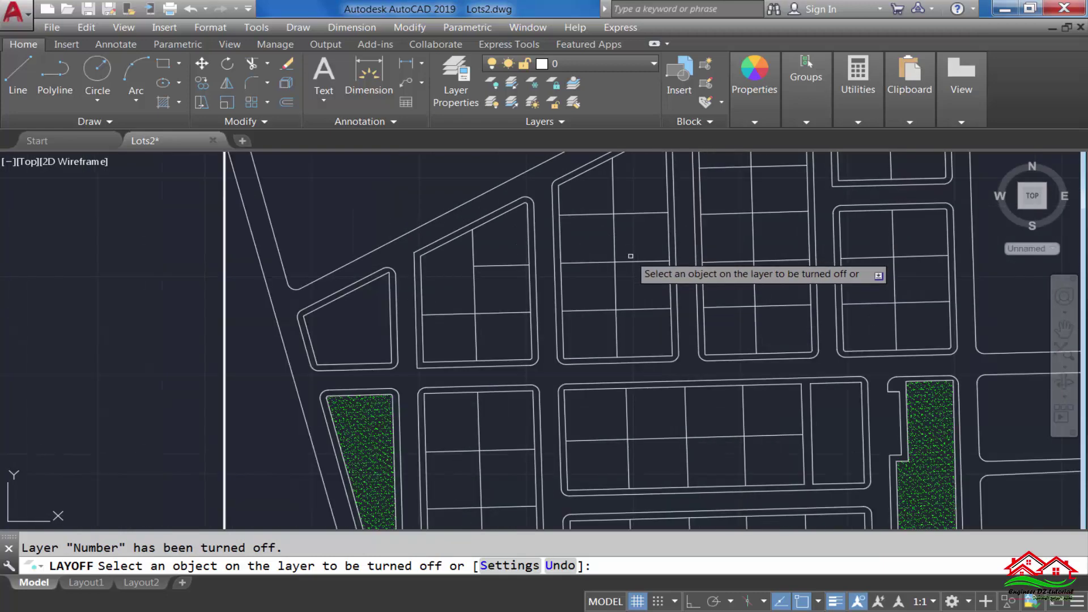
{"action": "left_click", "coordinate": [633, 259]}
{"action": "scroll", "coordinate": [633, 259], "scroll_direction": "down", "scroll_amount": 4}
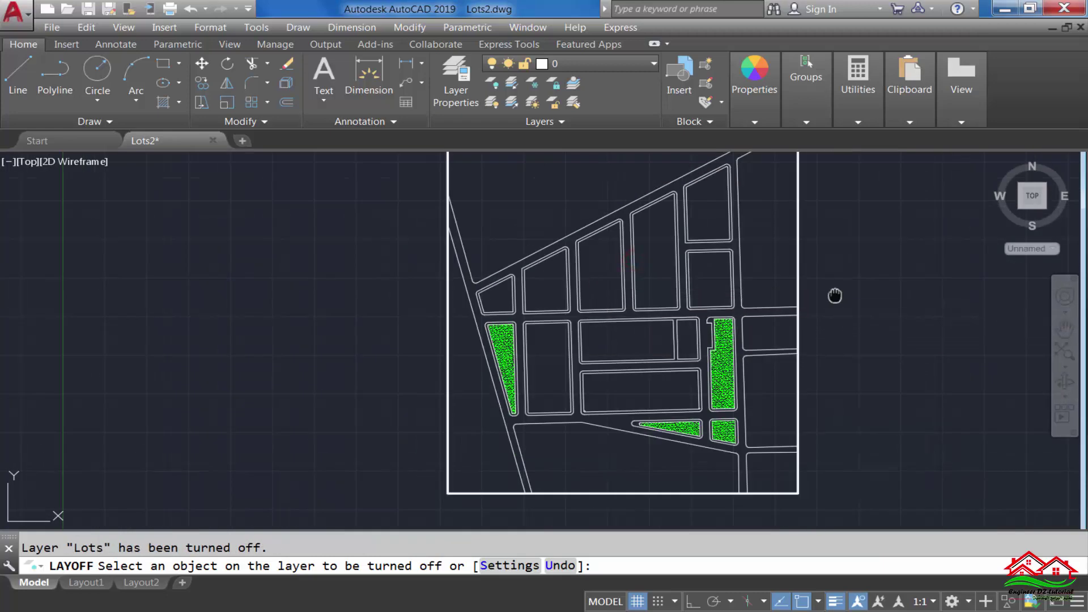
{"action": "middle_click_drag", "start_coordinate": [835, 296], "coordinate": [839, 316]}
{"action": "key", "text": "Escape"}
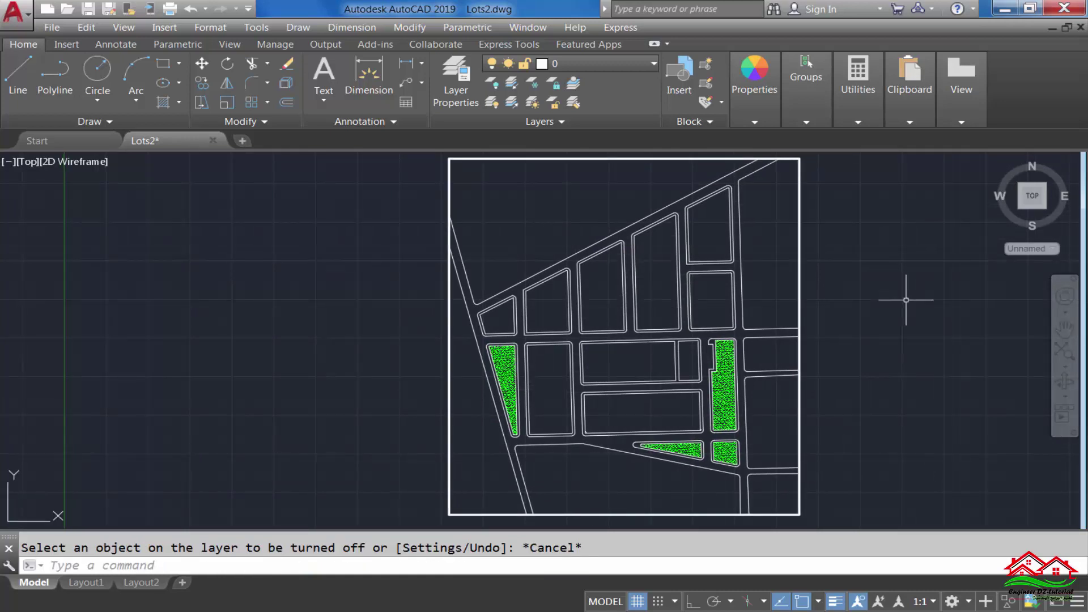
Step: Create a new layer state named 'landscape' from the Layers panel layer-state dropdown
{"action": "left_click", "coordinate": [576, 122]}
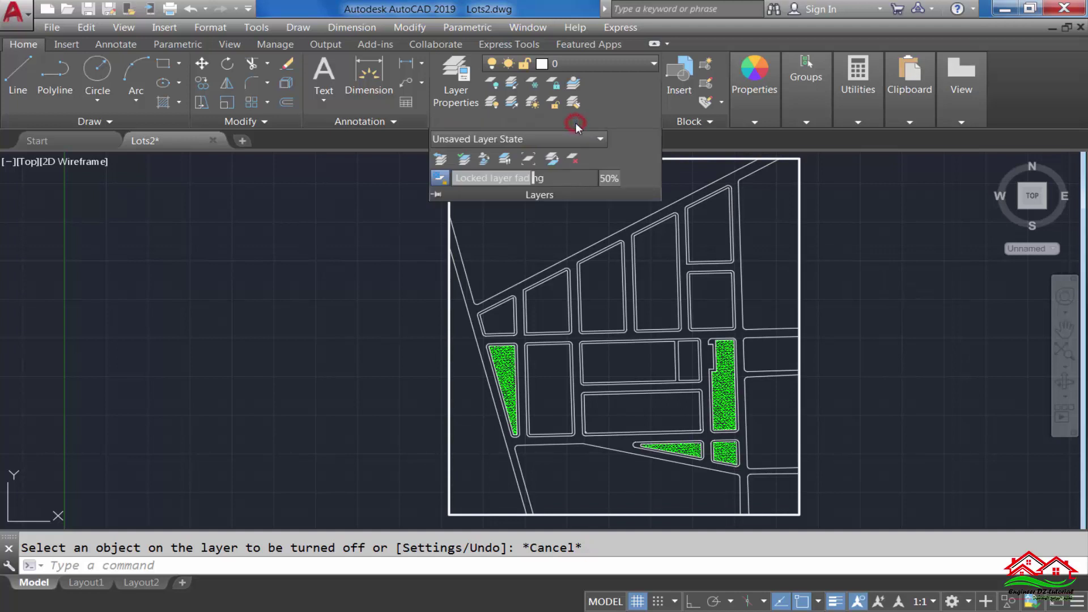
{"action": "left_click", "coordinate": [600, 138]}
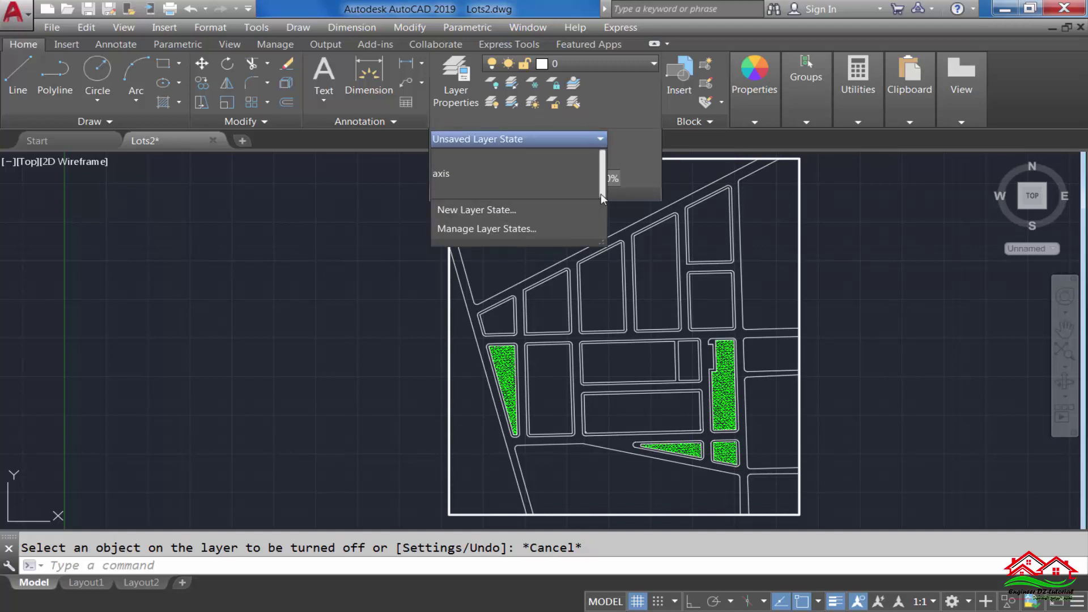
{"action": "left_click", "coordinate": [486, 210]}
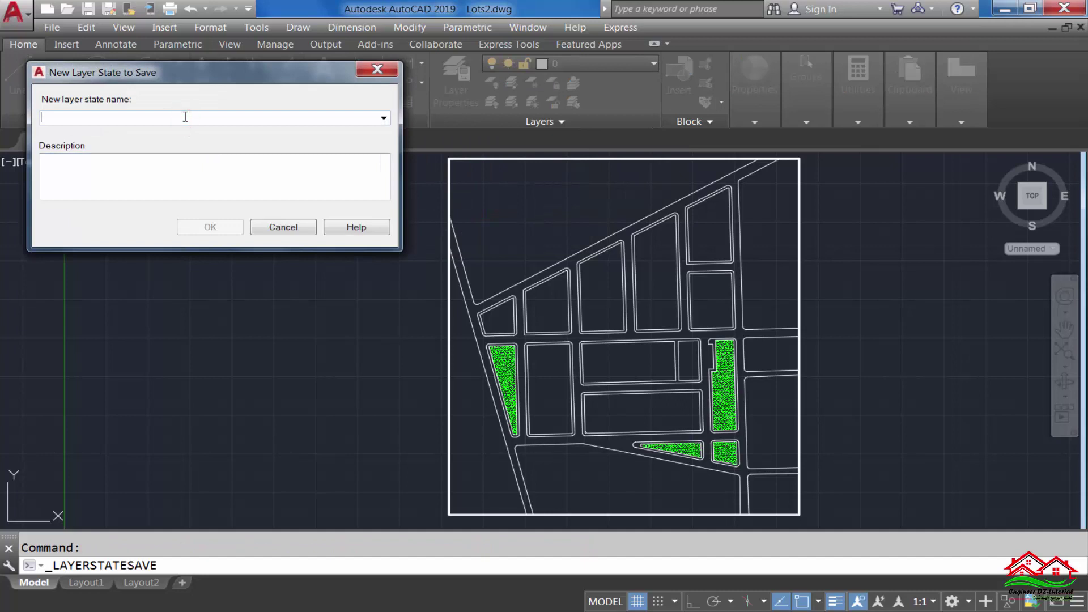
{"action": "type", "text": "landscape"}
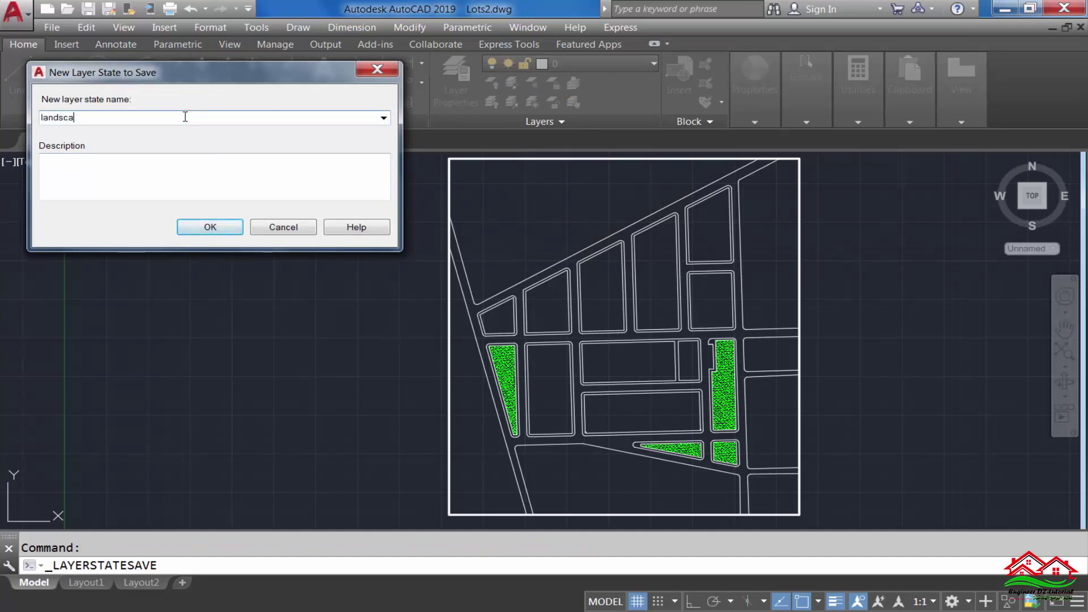
{"action": "left_click", "coordinate": [209, 226]}
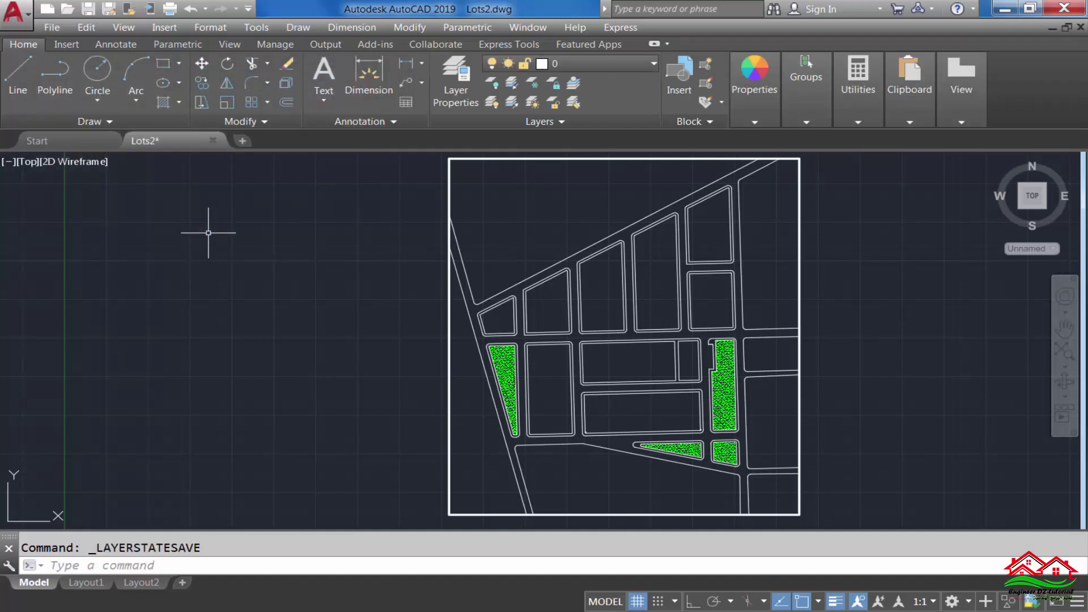
Step: Turn all layers on, restore the landscape layer state, then restore the axis layer state
{"action": "type", "text": "layon"}
{"action": "key", "text": "Return"}
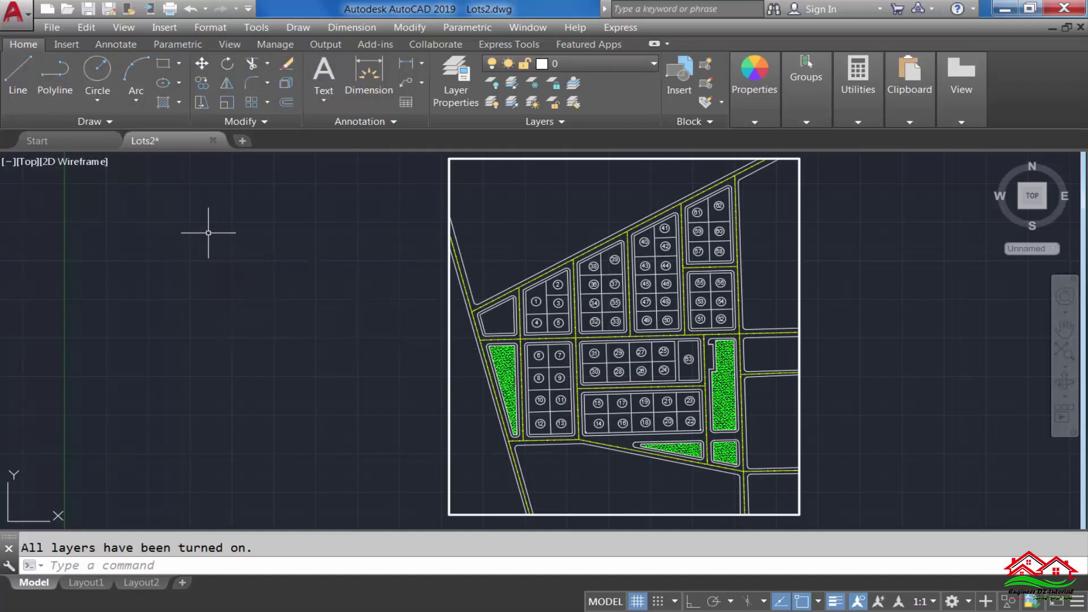
{"action": "left_click", "coordinate": [603, 124]}
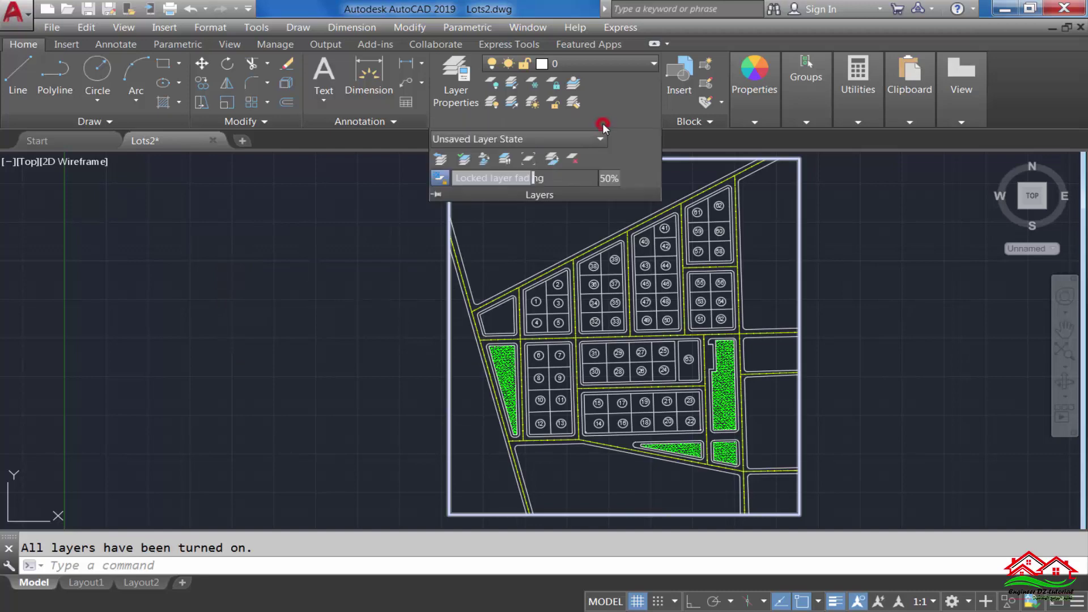
{"action": "left_click", "coordinate": [601, 138]}
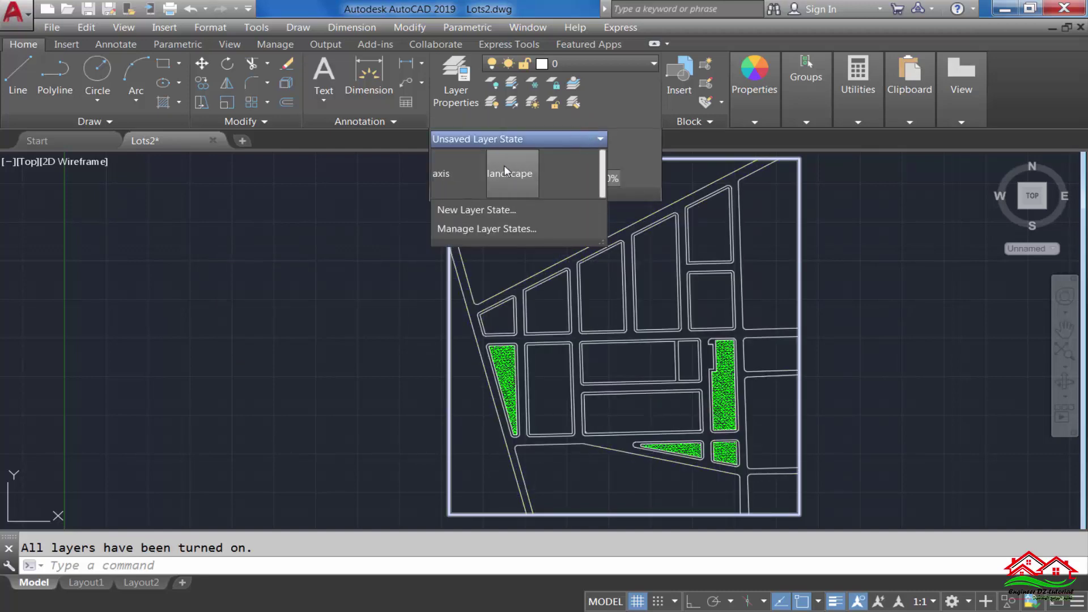
{"action": "left_click", "coordinate": [506, 170]}
{"action": "left_click", "coordinate": [559, 143]}
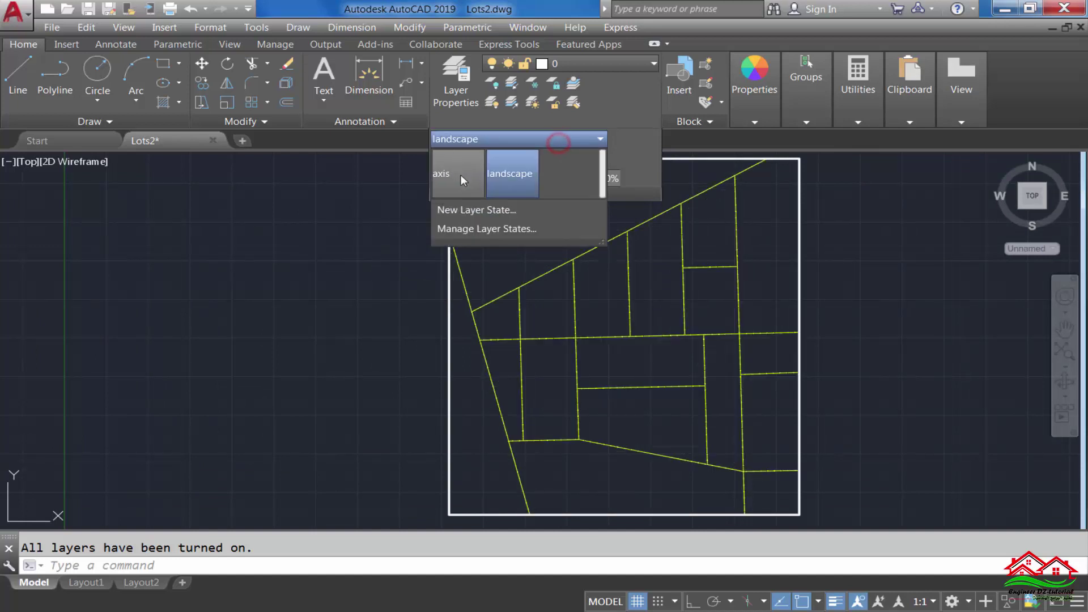
{"action": "left_click", "coordinate": [461, 174]}
{"action": "left_click", "coordinate": [301, 249]}
{"action": "left_click", "coordinate": [271, 298]}
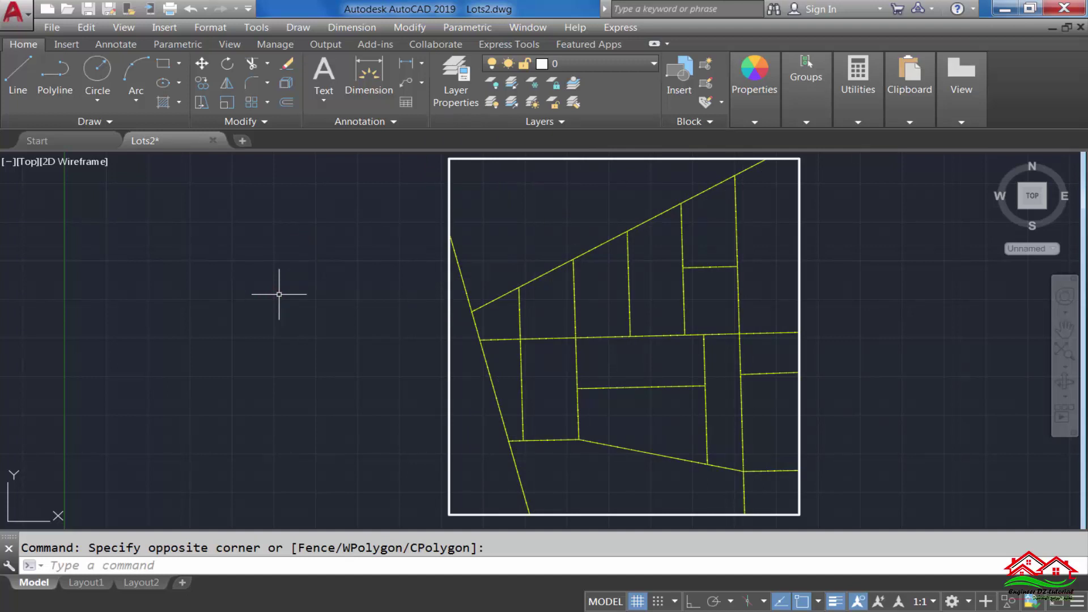
{"action": "type", "text": "l"}
{"action": "type", "text": "s"}
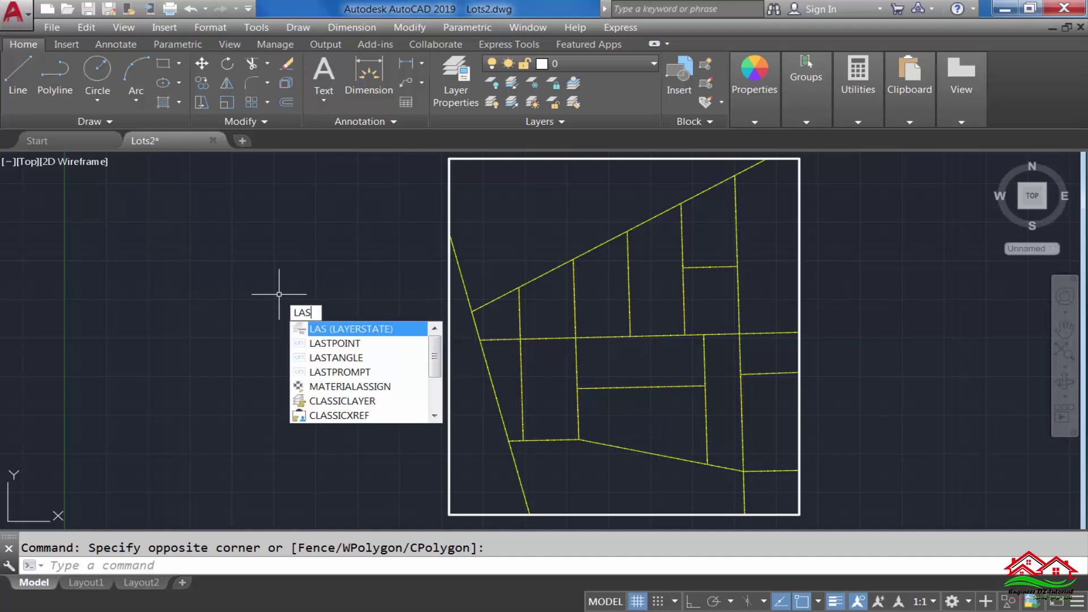
{"action": "key", "text": "Return"}
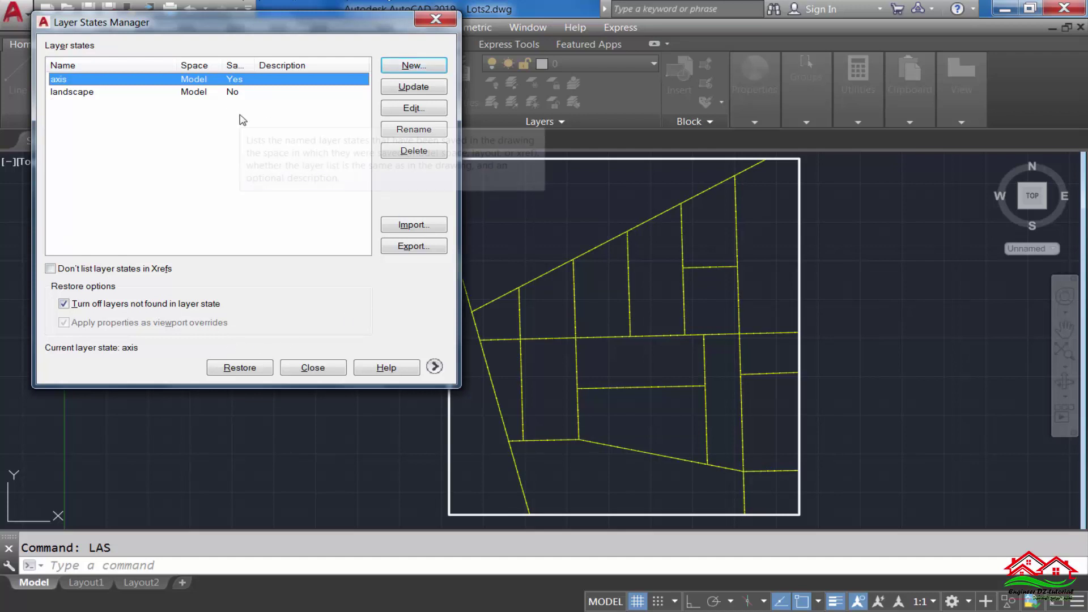
{"action": "key", "text": "Escape"}
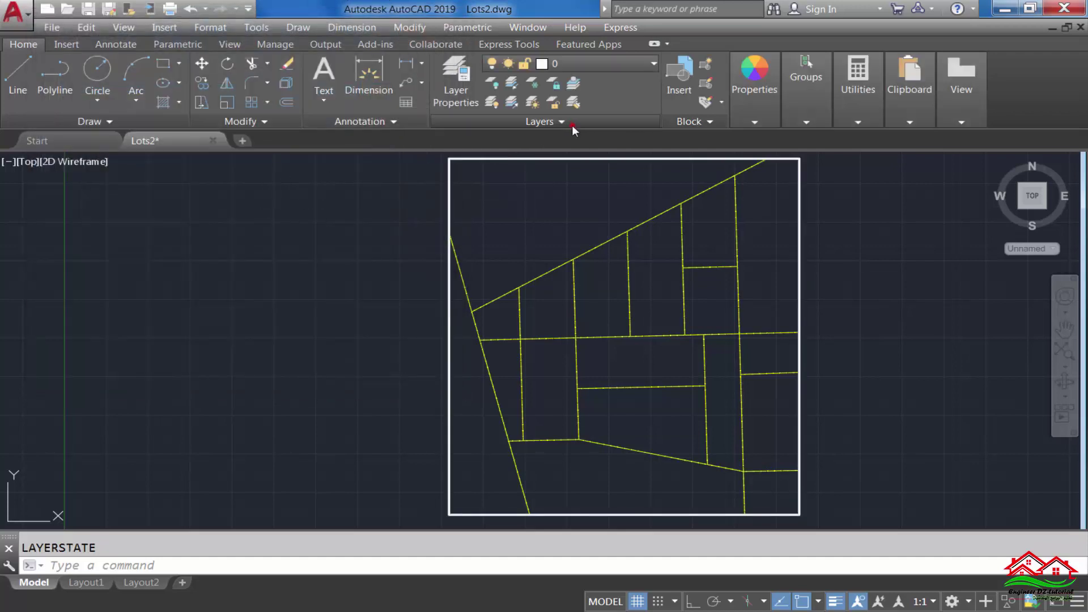
{"action": "left_click", "coordinate": [572, 125]}
{"action": "left_click", "coordinate": [593, 138]}
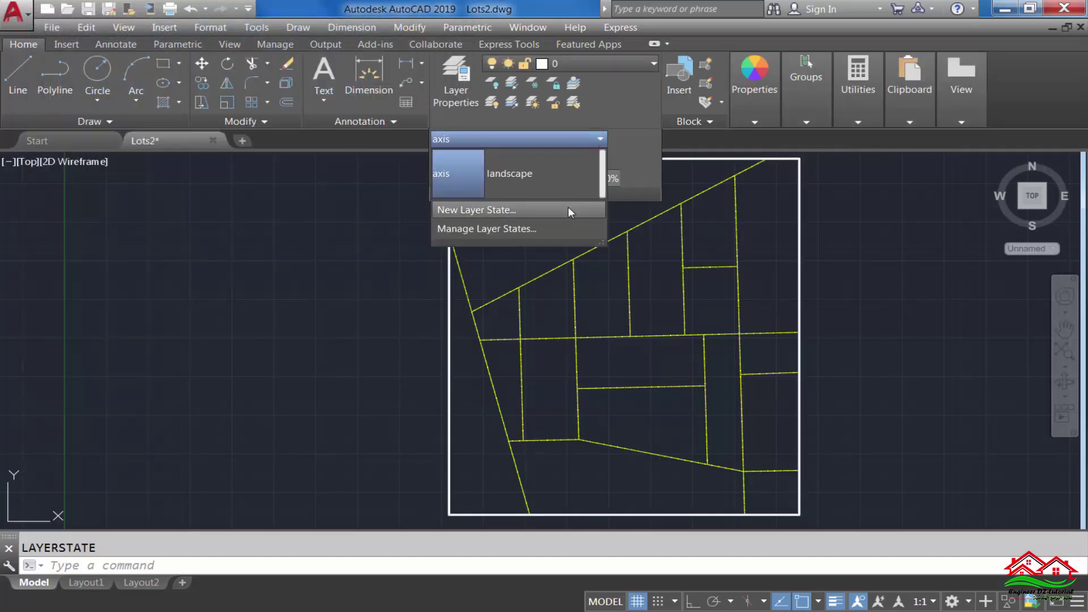
{"action": "left_click", "coordinate": [506, 232]}
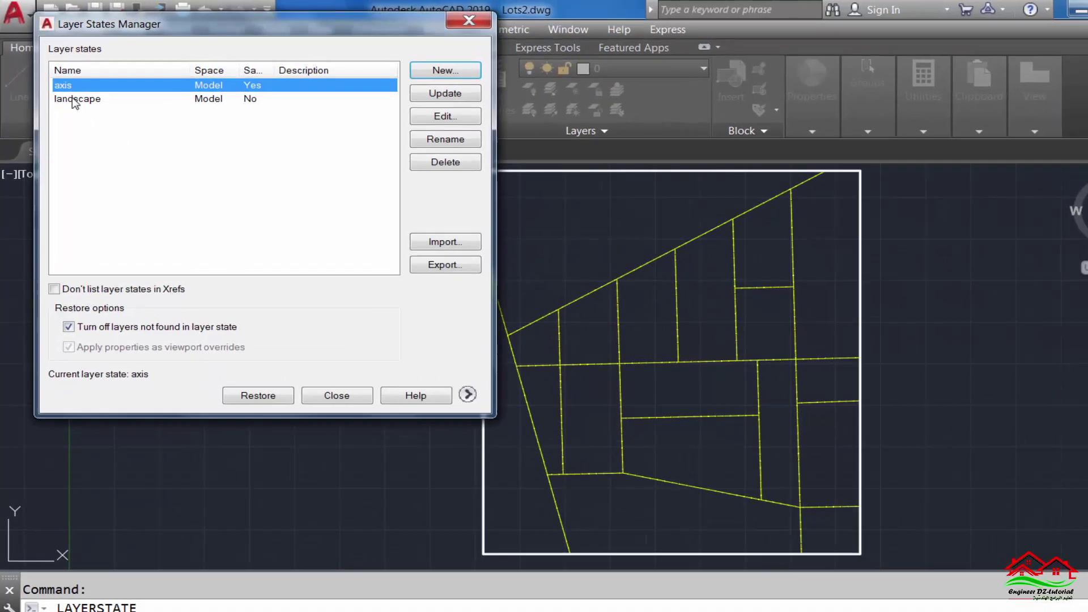
{"action": "left_click", "coordinate": [65, 91]}
{"action": "left_click", "coordinate": [61, 81]}
{"action": "left_click", "coordinate": [97, 127]}
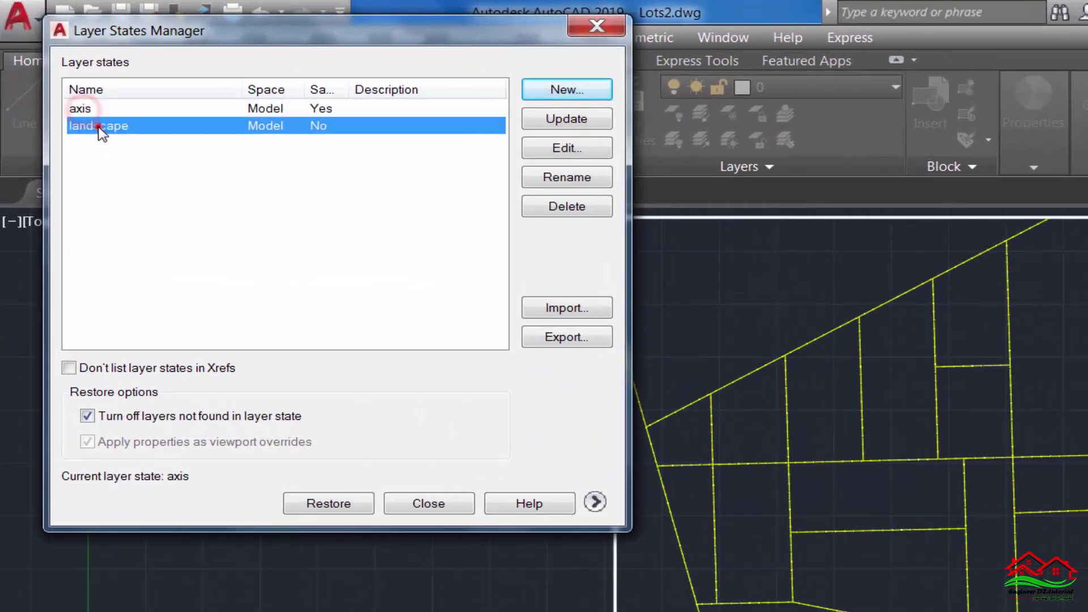
{"action": "left_click", "coordinate": [94, 110]}
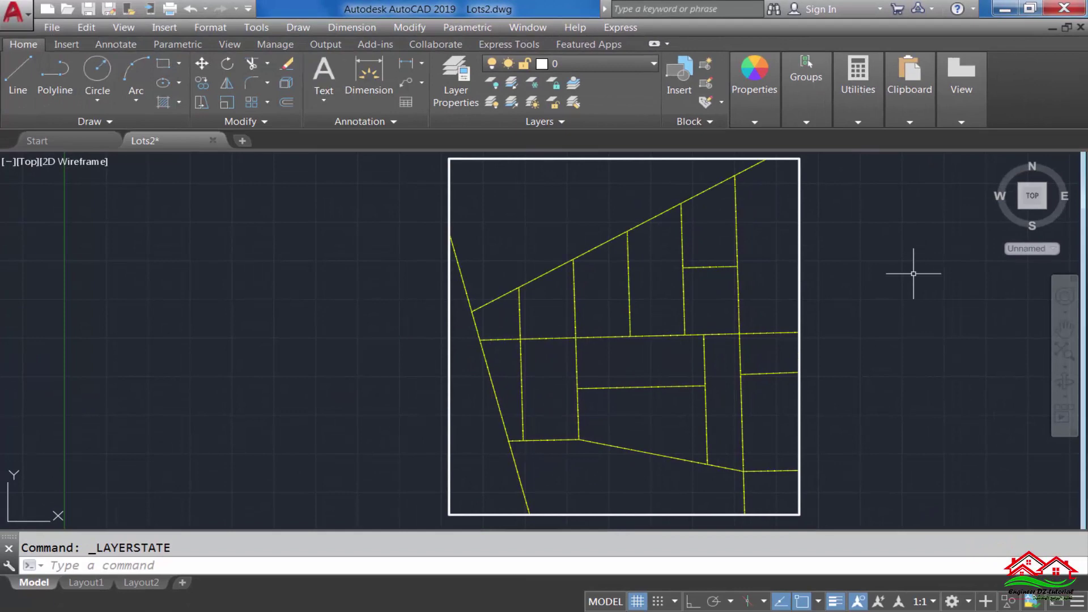
Step: Turn all layers on and shift the plan slightly to the left
{"action": "type", "text": "layon"}
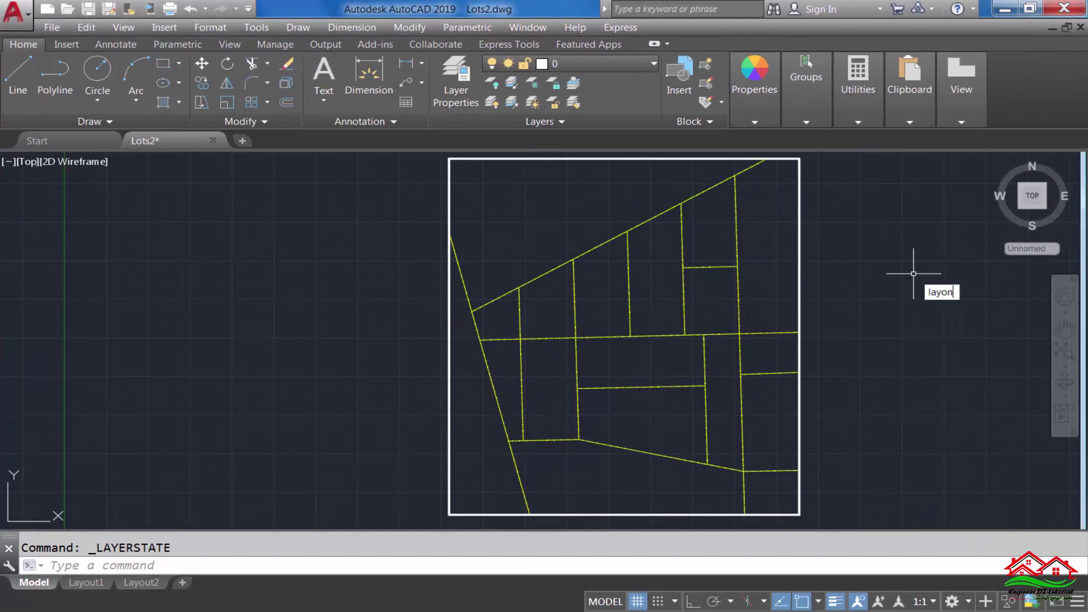
{"action": "key", "text": "Return"}
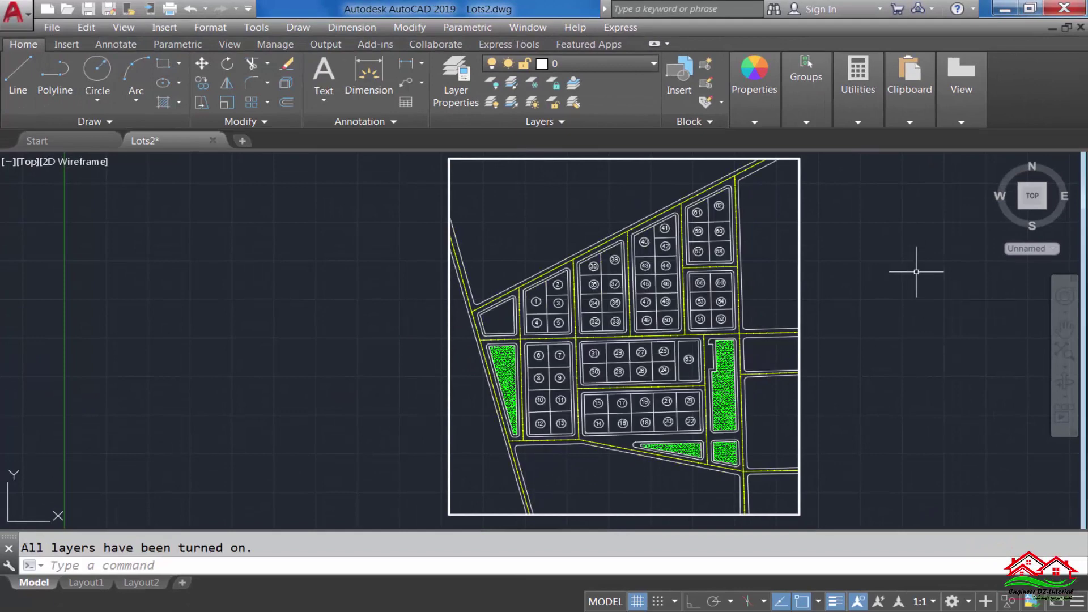
{"action": "middle_click_drag", "start_coordinate": [888, 320], "coordinate": [868, 320]}
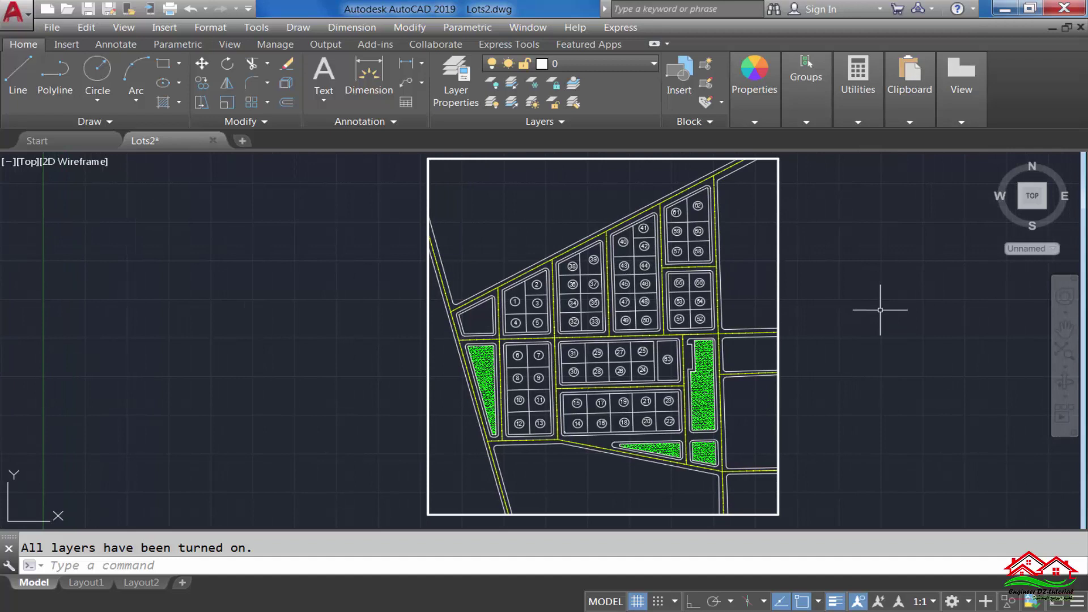
Step: Use LAYOFF to hide the Landscape and Axis layers by picking a green hatch and axis line
{"action": "type", "text": "LA"}
{"action": "type", "text": "YOFF"}
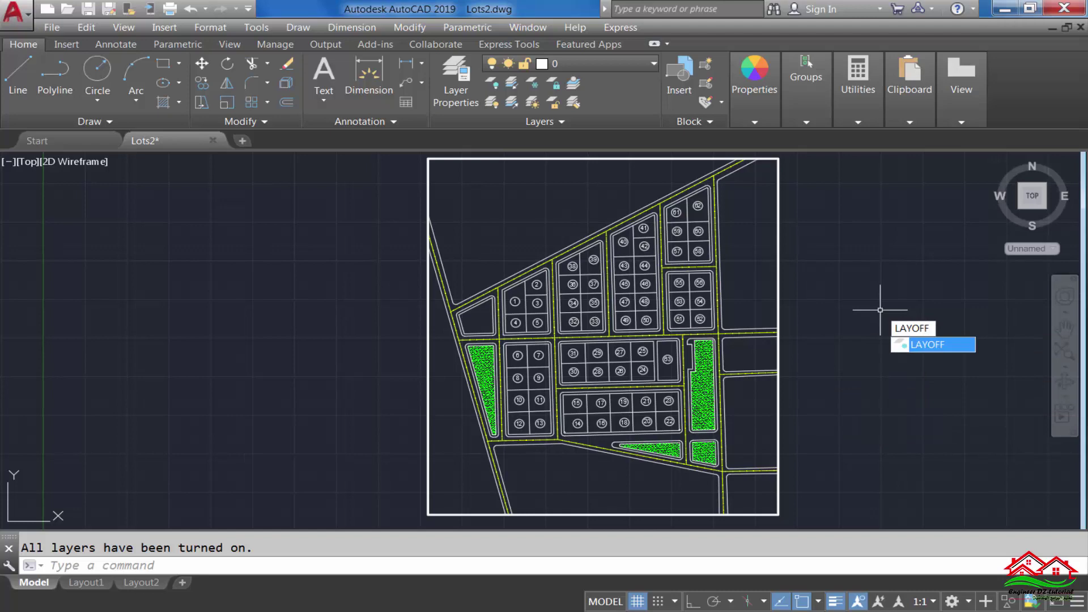
{"action": "key", "text": "Return"}
{"action": "scroll", "coordinate": [831, 413], "scroll_direction": "up", "scroll_amount": 4}
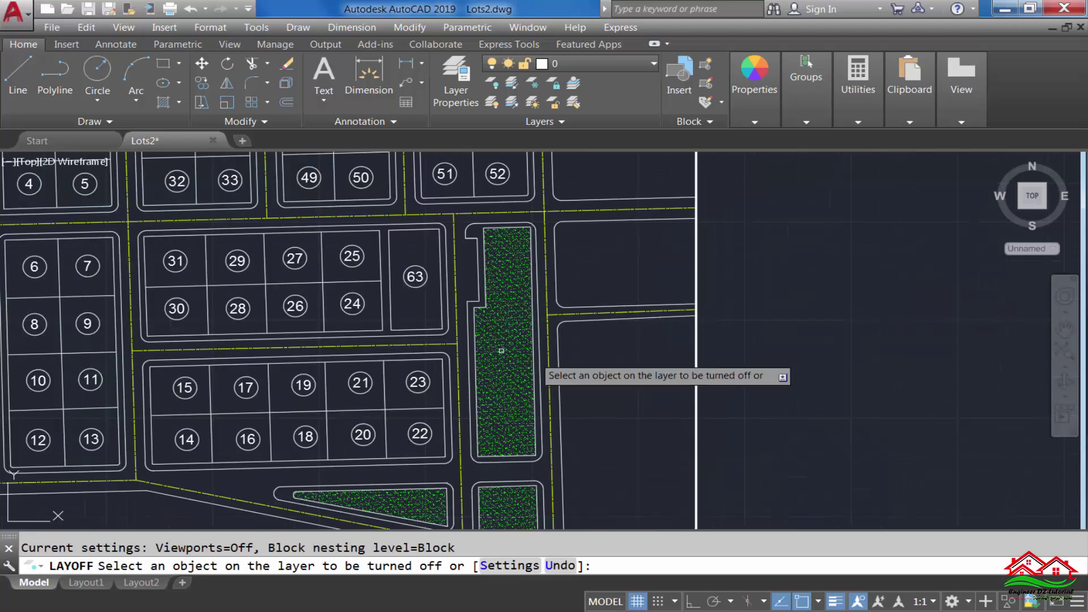
{"action": "left_click", "coordinate": [490, 344]}
{"action": "scroll", "coordinate": [497, 344], "scroll_direction": "up", "scroll_amount": 4}
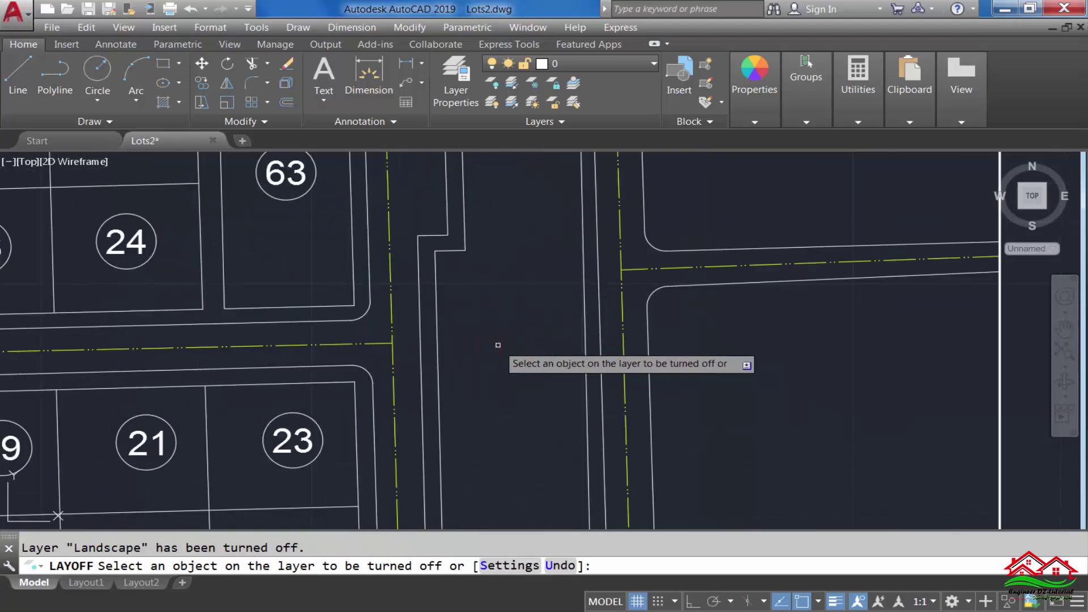
{"action": "left_click", "coordinate": [619, 313]}
{"action": "scroll", "coordinate": [691, 354], "scroll_direction": "down", "scroll_amount": 5}
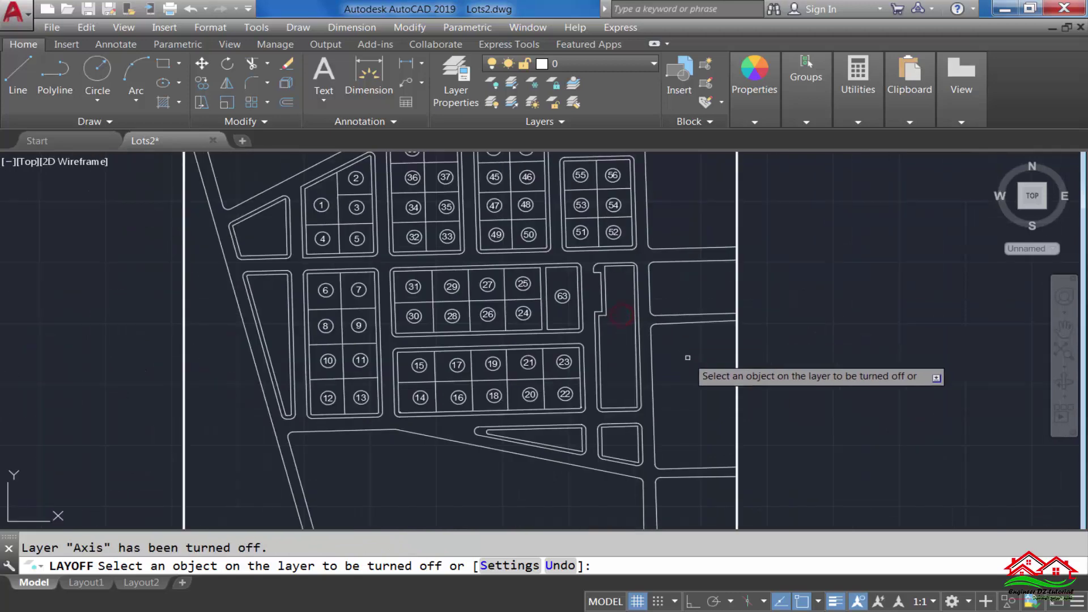
{"action": "scroll", "coordinate": [794, 247], "scroll_direction": "down", "scroll_amount": 1}
{"action": "scroll", "coordinate": [809, 279], "scroll_direction": "up", "scroll_amount": 1}
{"action": "key", "text": "Escape"}
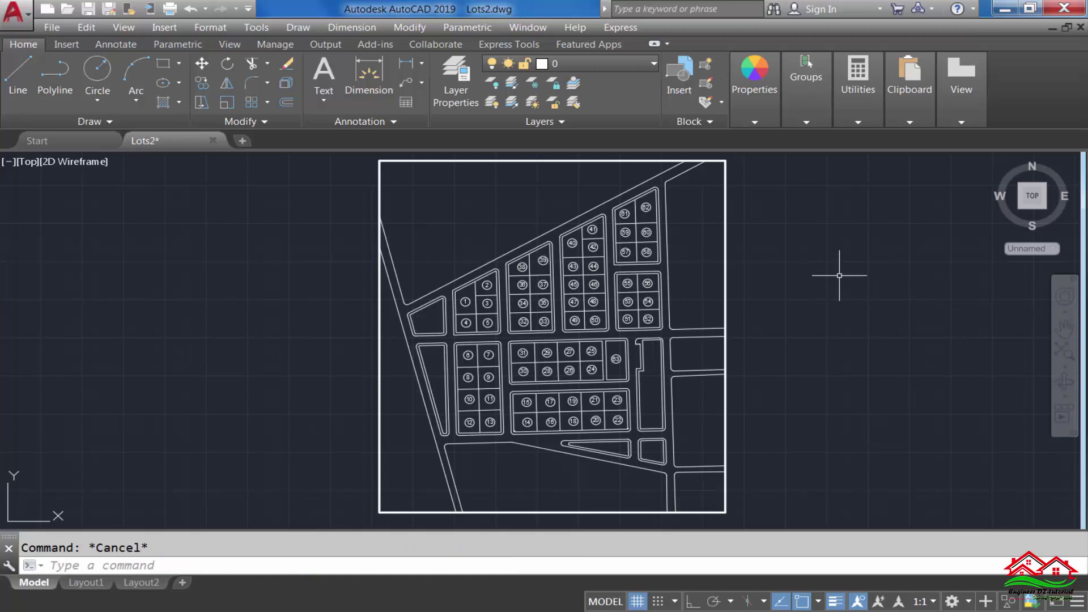
Step: In the Layer States Manager (LAS), create a new layer state named 'lots' and close it
{"action": "type", "text": "LA"}
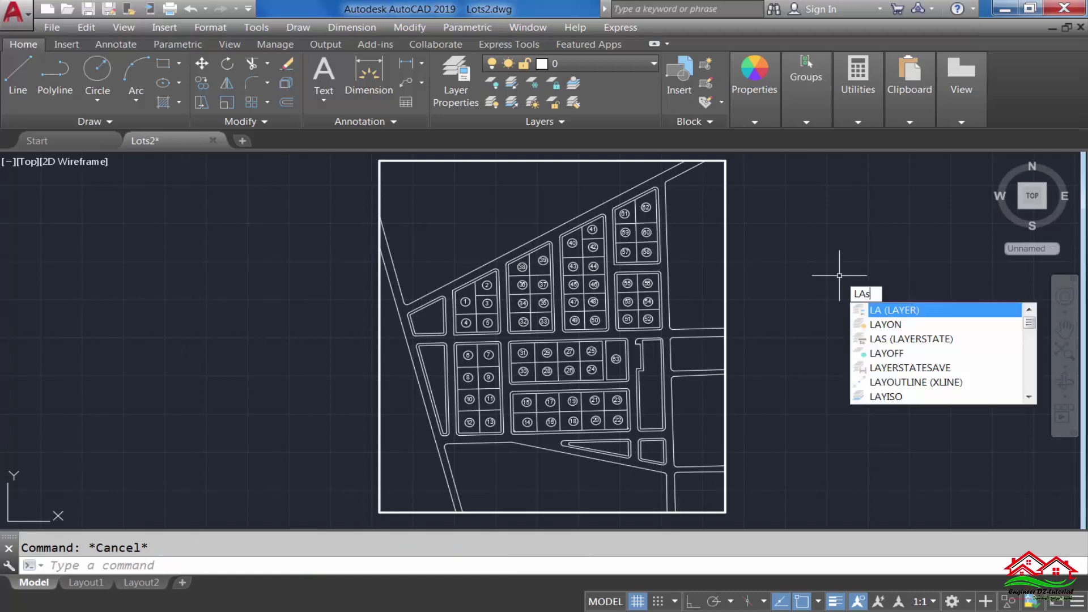
{"action": "type", "text": "S"}
{"action": "key", "text": "Return"}
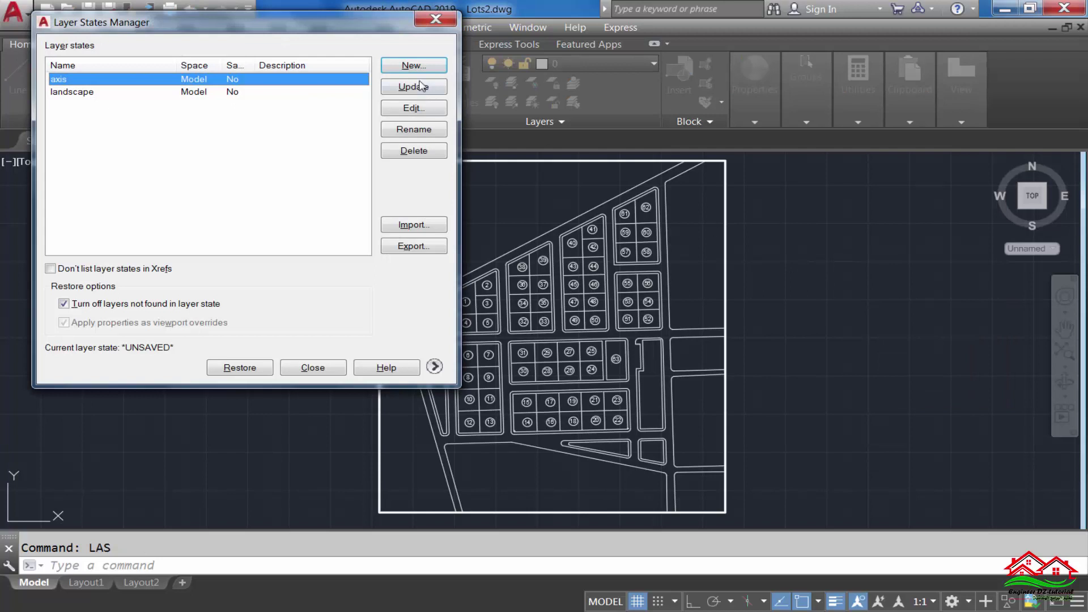
{"action": "left_click", "coordinate": [410, 66]}
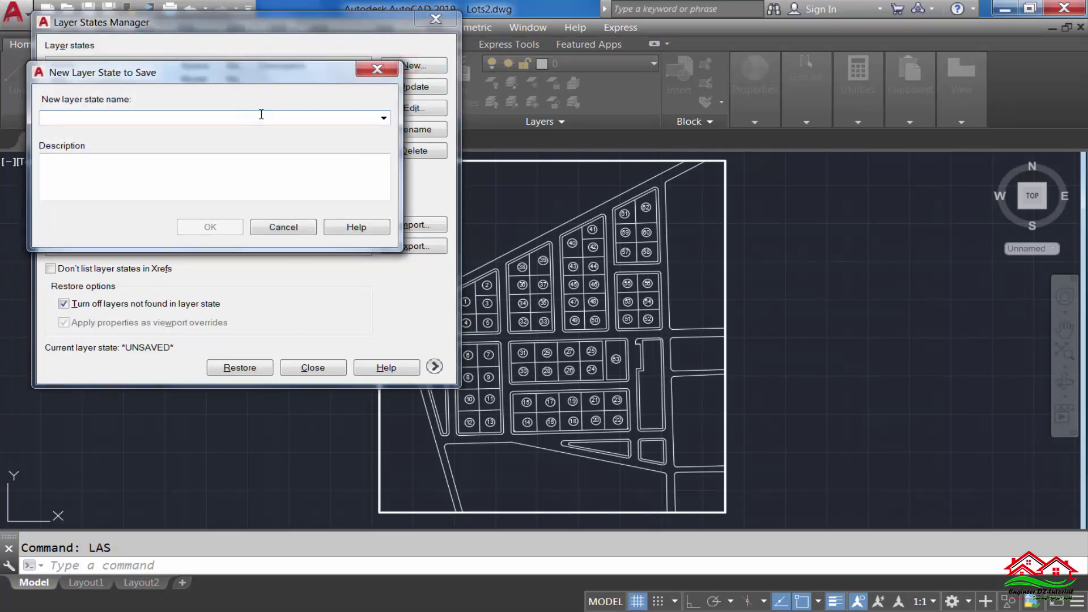
{"action": "type", "text": "lots"}
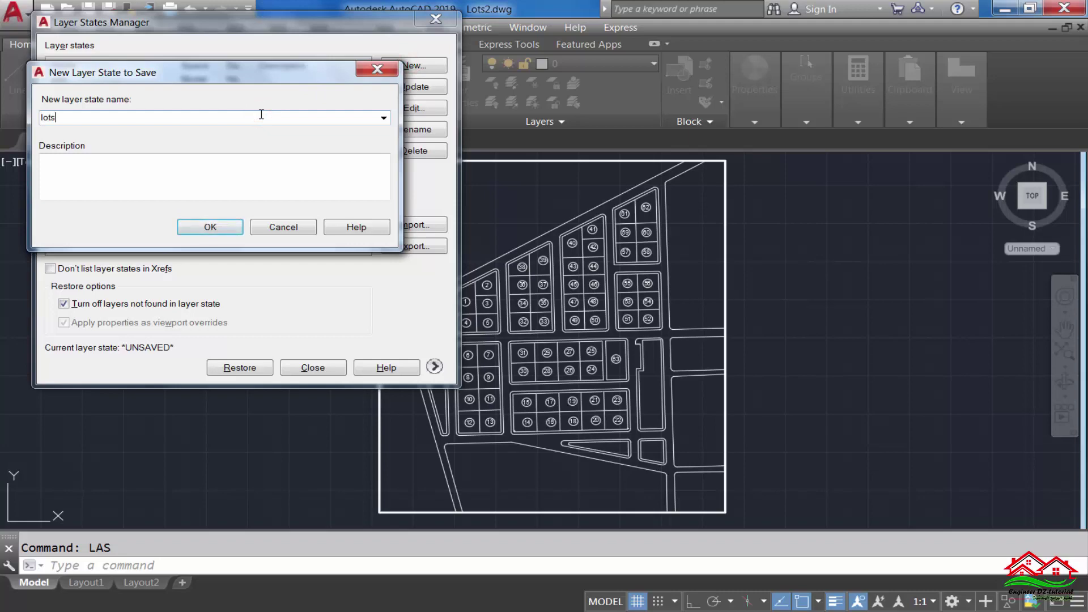
{"action": "left_click", "coordinate": [221, 227]}
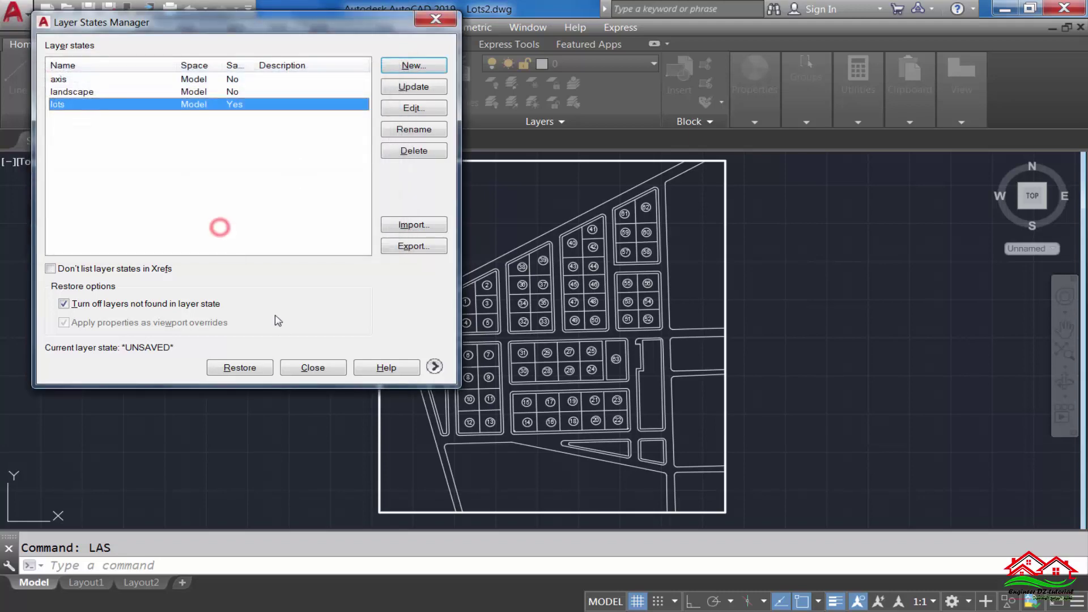
{"action": "left_click", "coordinate": [321, 369]}
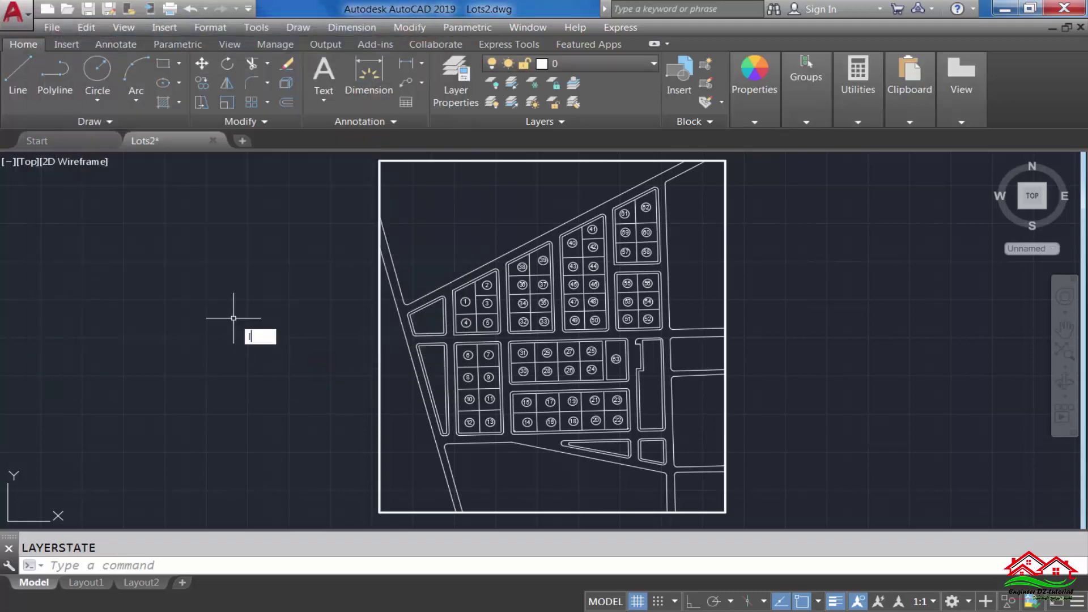
{"action": "type", "text": "LAYON"}
Step: Turn all layers on and switch to the axis layer state from the Layers panel dropdown
{"action": "key", "text": "Return"}
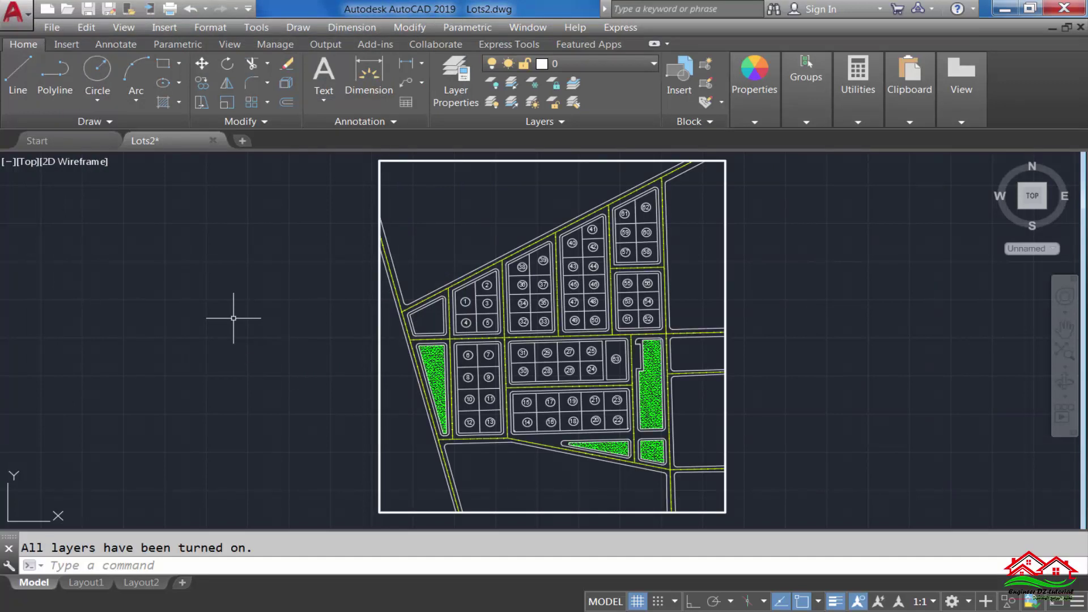
{"action": "left_click", "coordinate": [582, 122]}
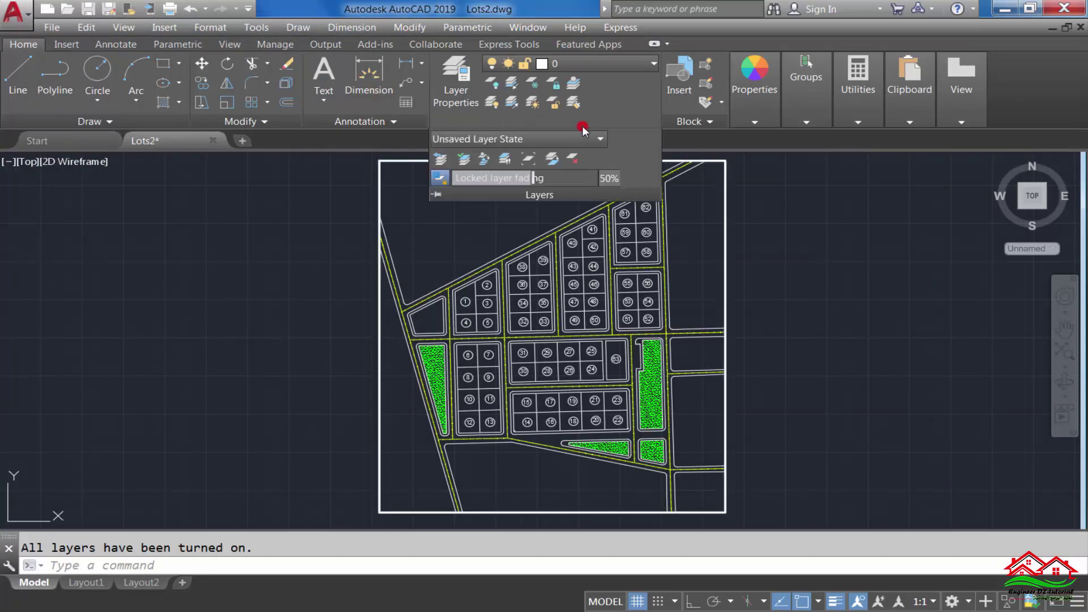
{"action": "left_click", "coordinate": [586, 140]}
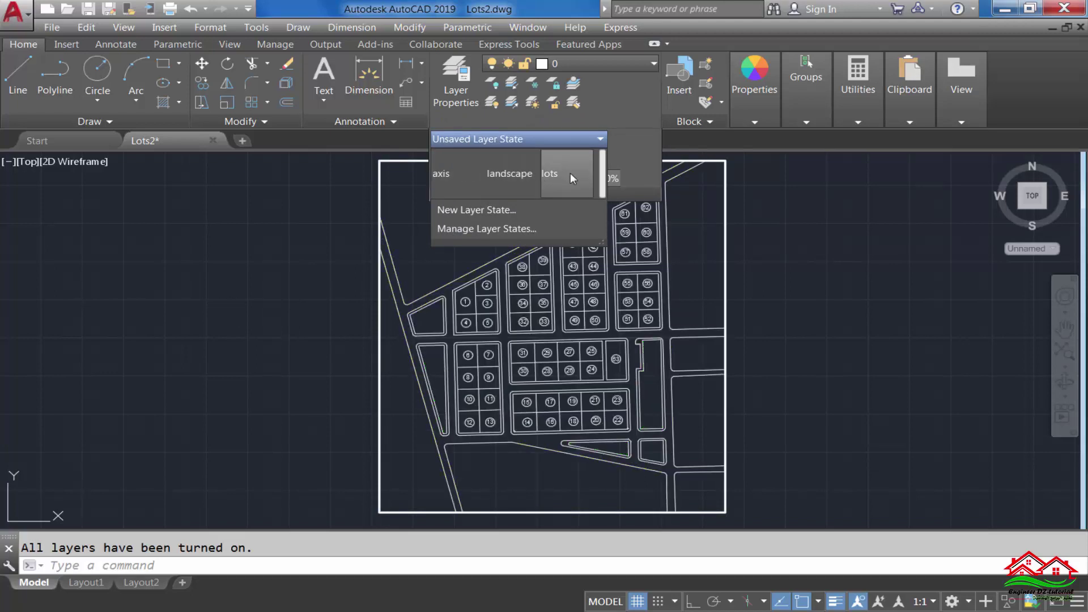
{"action": "left_click", "coordinate": [443, 172]}
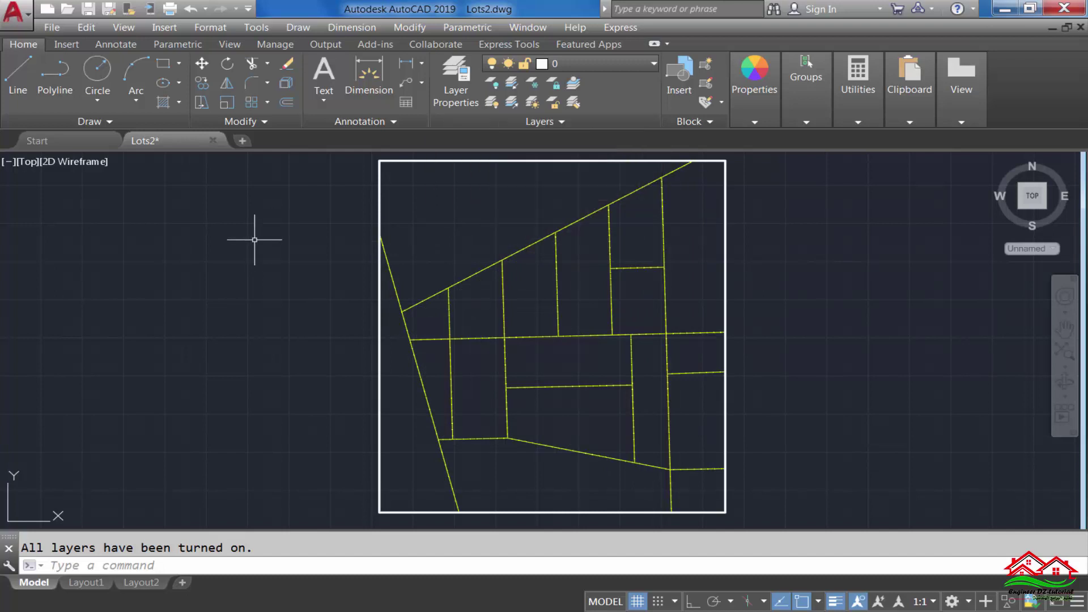
{"action": "left_click", "coordinate": [252, 242]}
{"action": "left_click", "coordinate": [222, 260]}
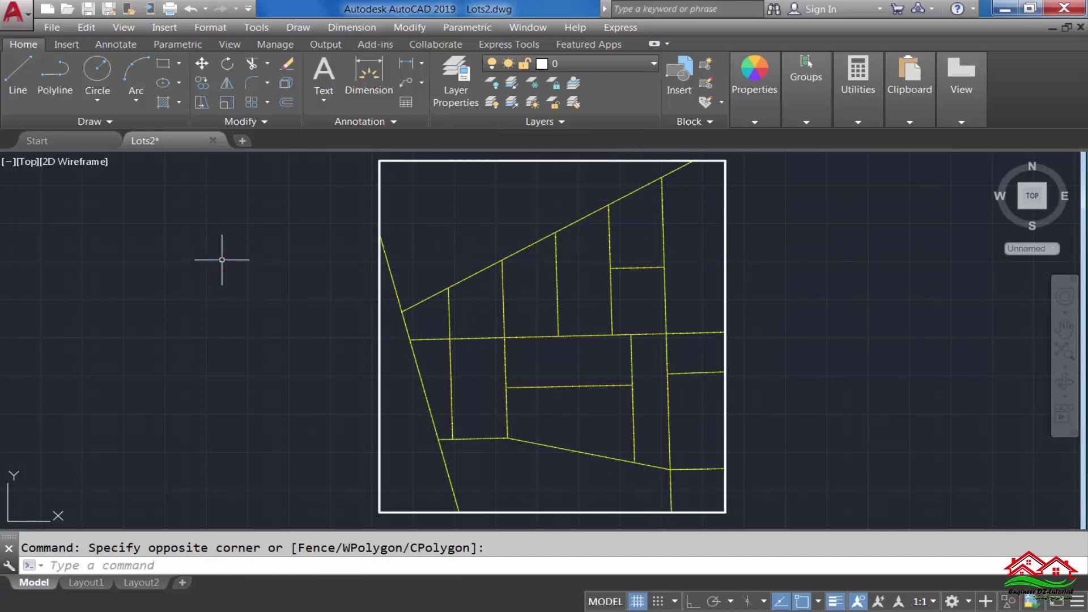
Step: Edit the lots layer state so the Number layer is magenta, save it, and close the manager
{"action": "type", "text": "la"}
{"action": "key", "text": "Return"}
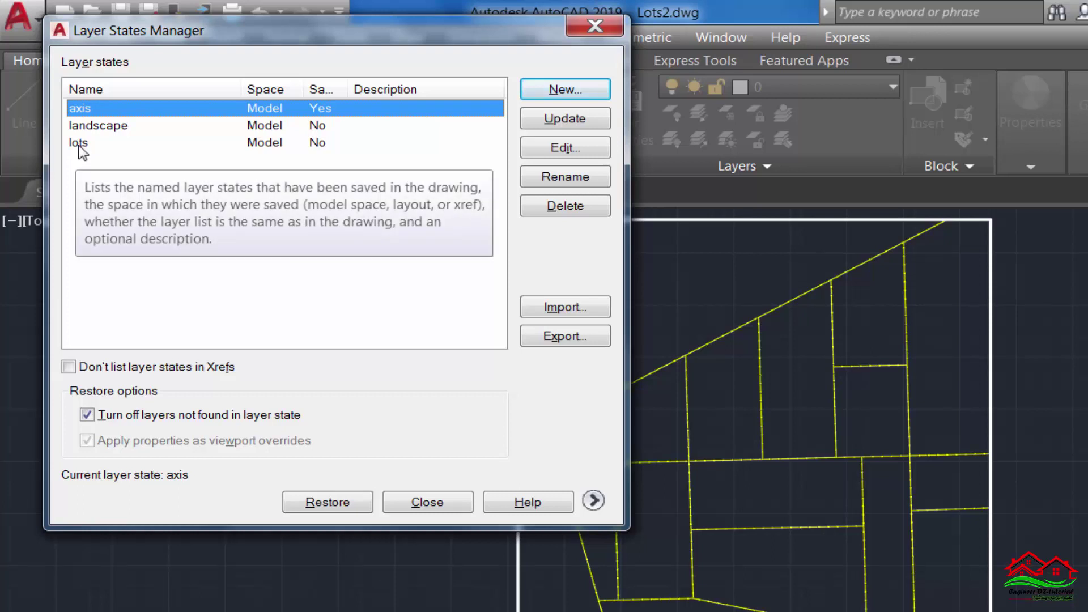
{"action": "left_click", "coordinate": [76, 137]}
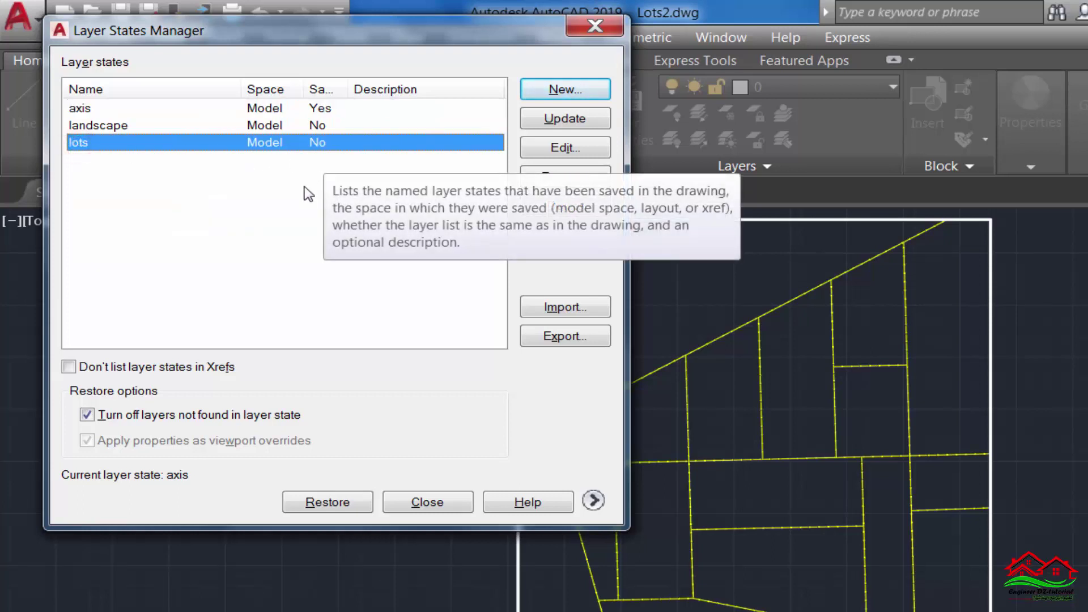
{"action": "left_click", "coordinate": [573, 150]}
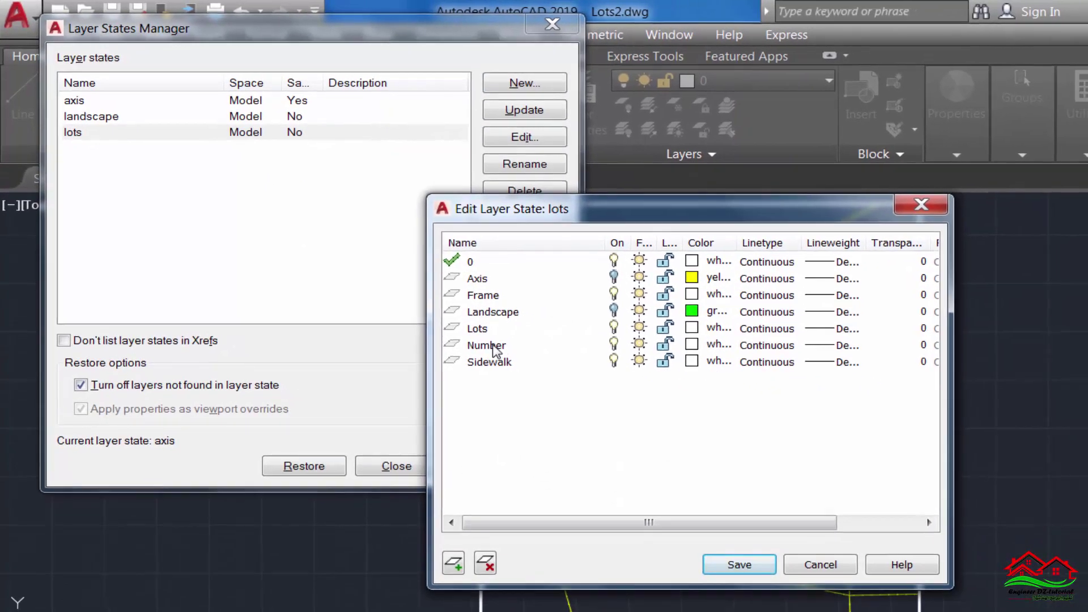
{"action": "left_click", "coordinate": [493, 345]}
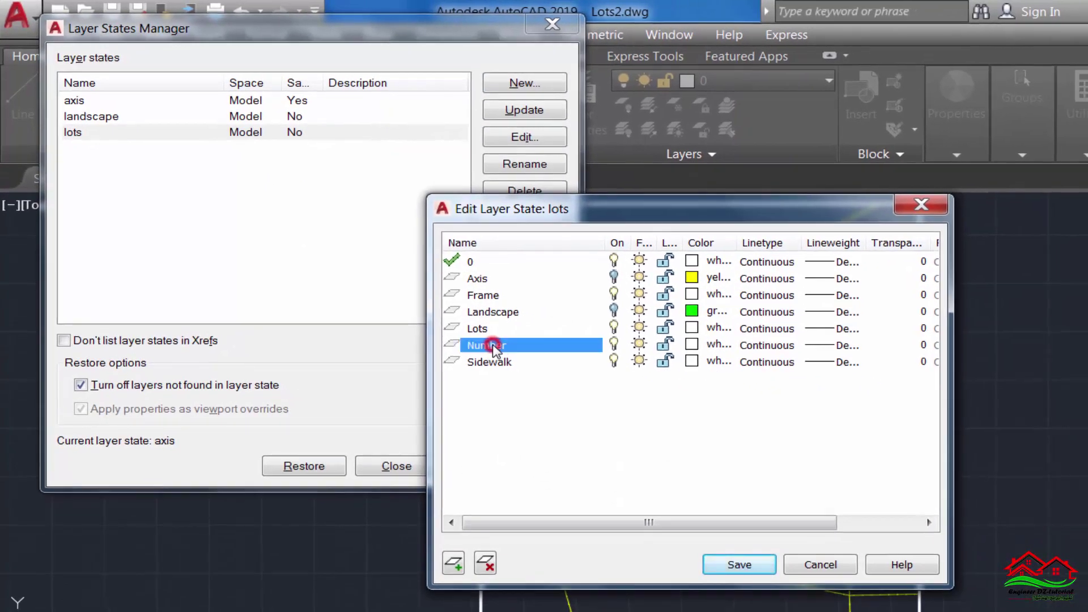
{"action": "left_click", "coordinate": [691, 345]}
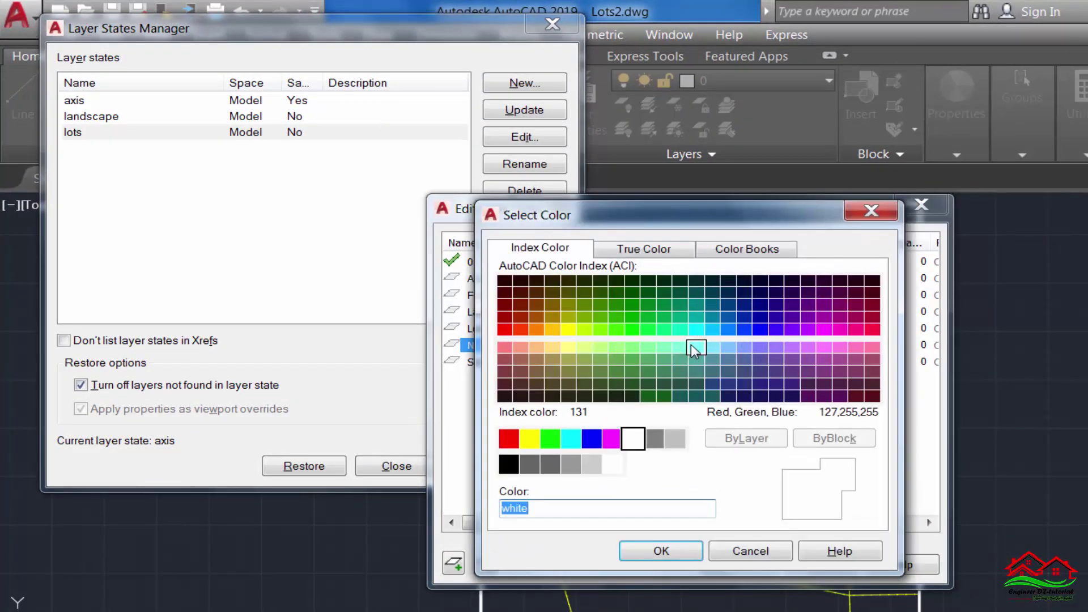
{"action": "left_click", "coordinate": [612, 439]}
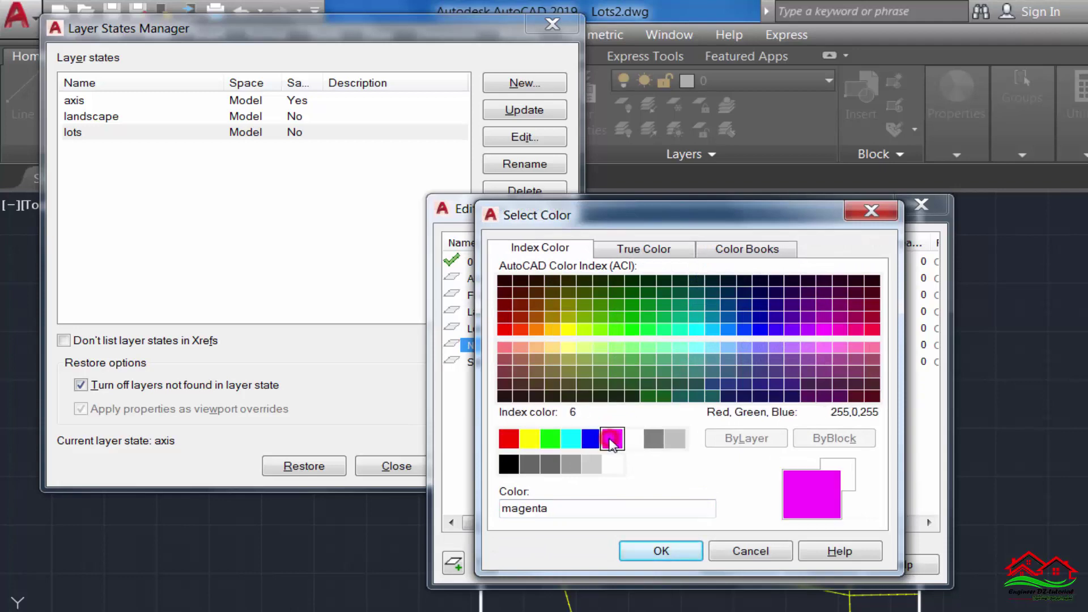
{"action": "left_click", "coordinate": [659, 552]}
{"action": "left_click", "coordinate": [742, 567]}
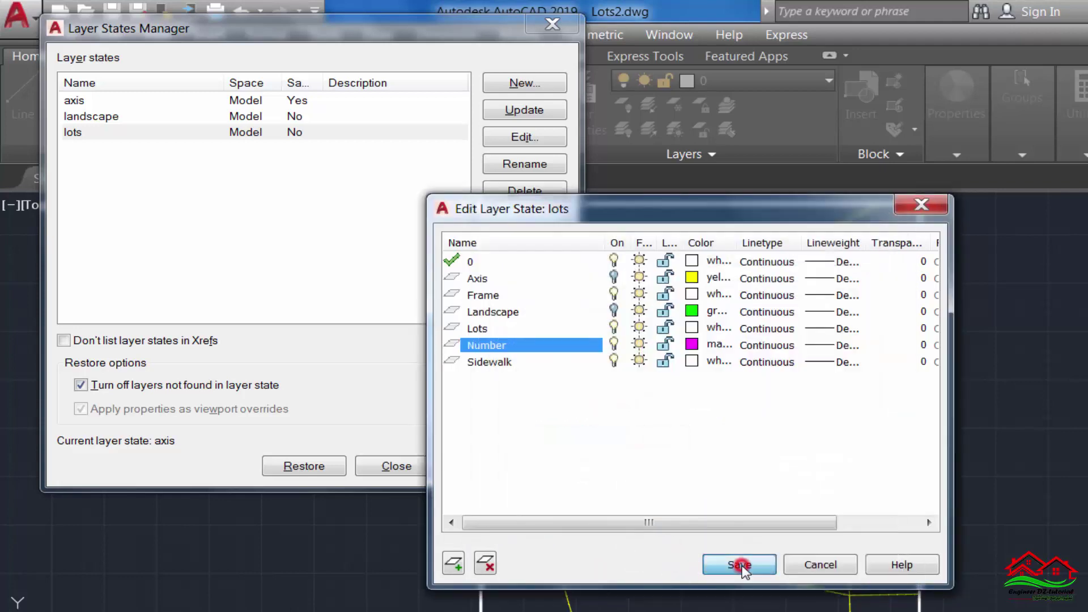
{"action": "left_click", "coordinate": [355, 402]}
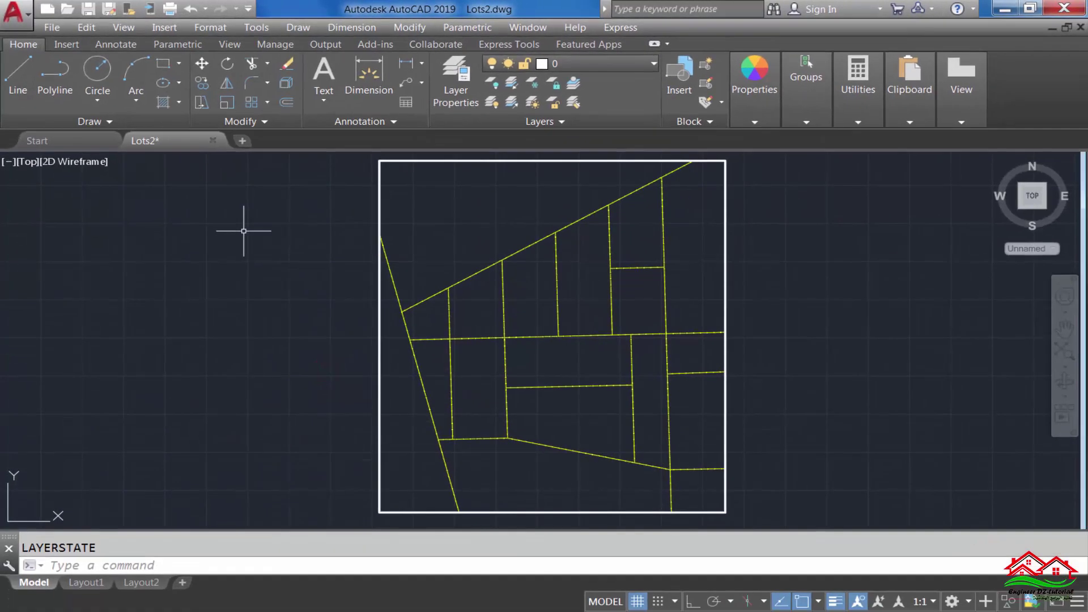
Step: Turn all layers on with LAYON, then apply the lots layer state
{"action": "type", "text": "LAYO"}
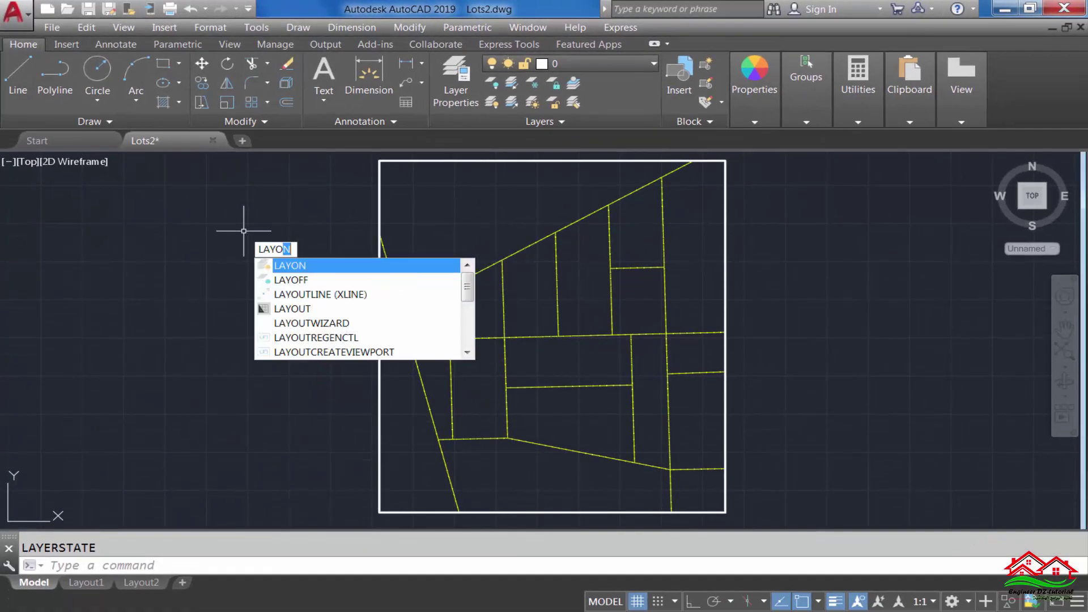
{"action": "type", "text": "N"}
{"action": "key", "text": "Return"}
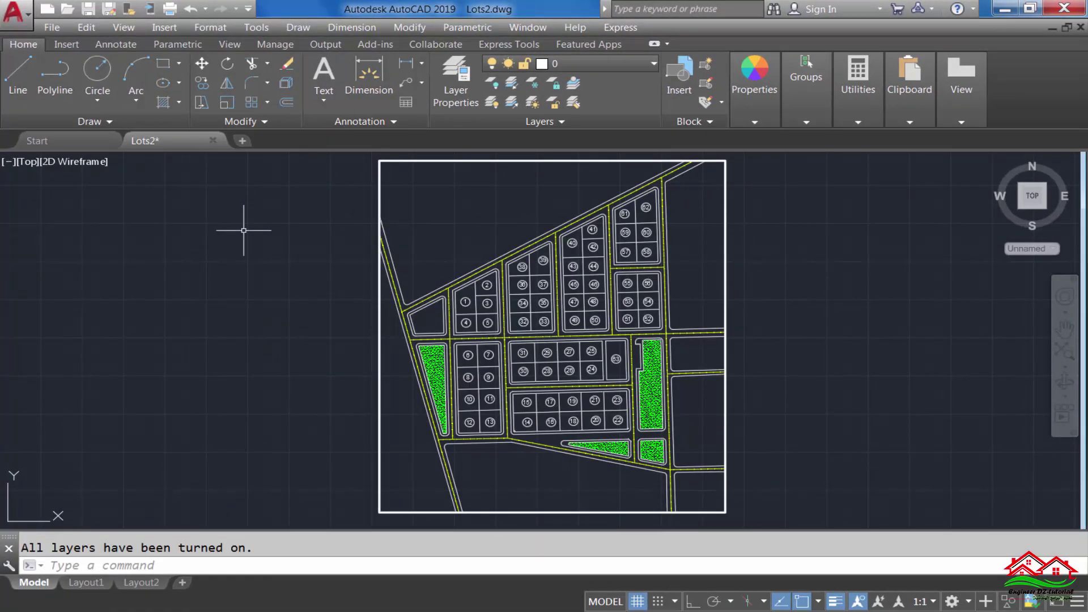
{"action": "left_click", "coordinate": [544, 122]}
{"action": "left_click", "coordinate": [517, 138]}
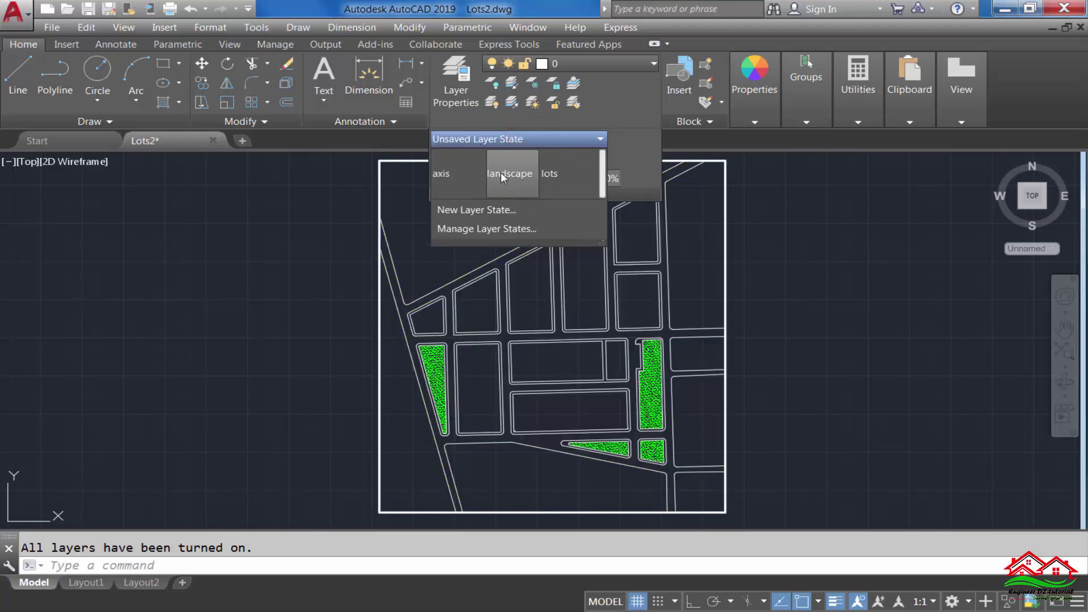
{"action": "left_click", "coordinate": [553, 174]}
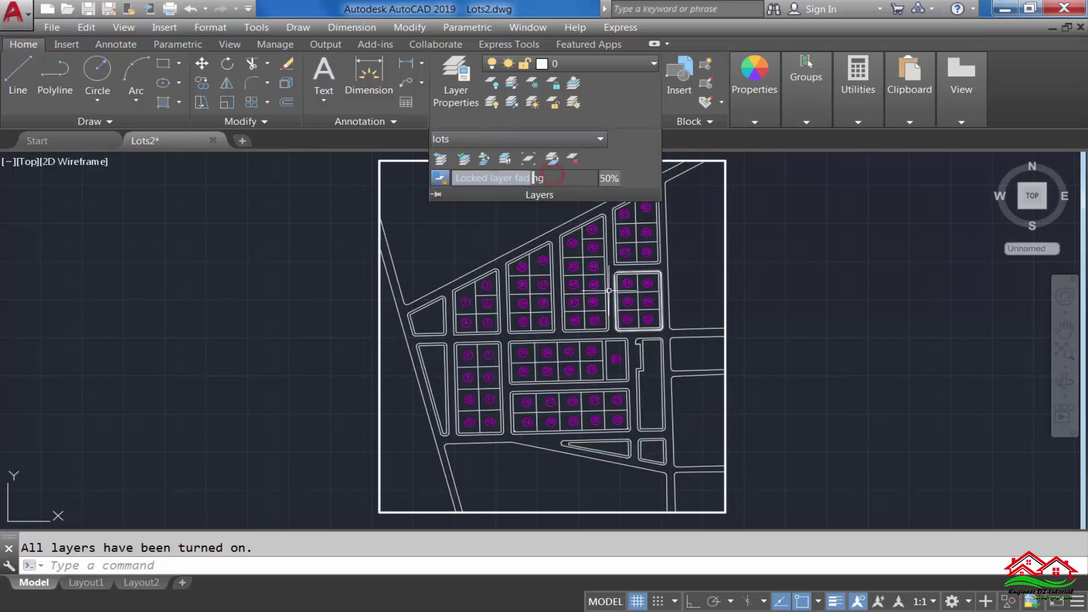
Step: Switch the drawing to the axis layer state from the Layers panel dropdown
{"action": "scroll", "coordinate": [470, 352], "scroll_direction": "up", "scroll_amount": 3}
{"action": "scroll", "coordinate": [470, 351], "scroll_direction": "up", "scroll_amount": 3}
{"action": "scroll", "coordinate": [470, 351], "scroll_direction": "up", "scroll_amount": 2}
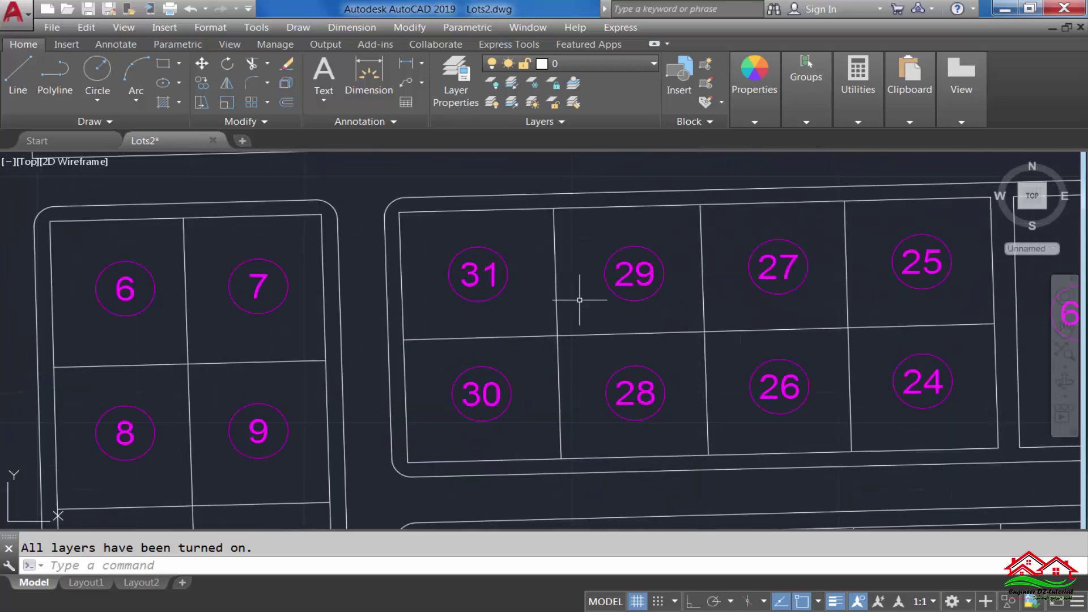
{"action": "scroll", "coordinate": [437, 328], "scroll_direction": "down", "scroll_amount": 3}
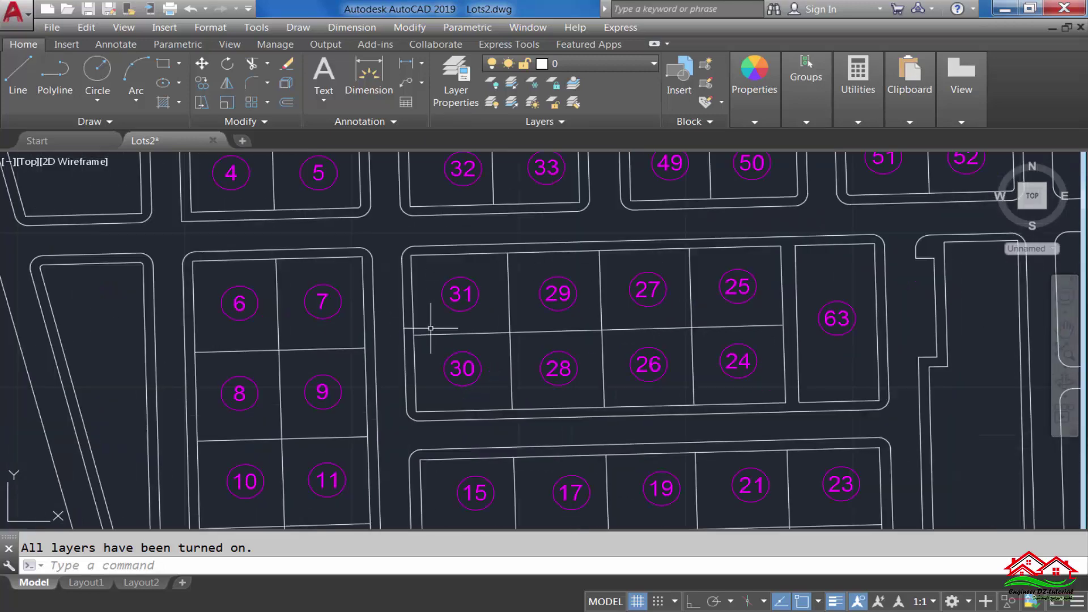
{"action": "scroll", "coordinate": [478, 335], "scroll_direction": "down", "scroll_amount": 5}
{"action": "scroll", "coordinate": [479, 334], "scroll_direction": "down", "scroll_amount": 2}
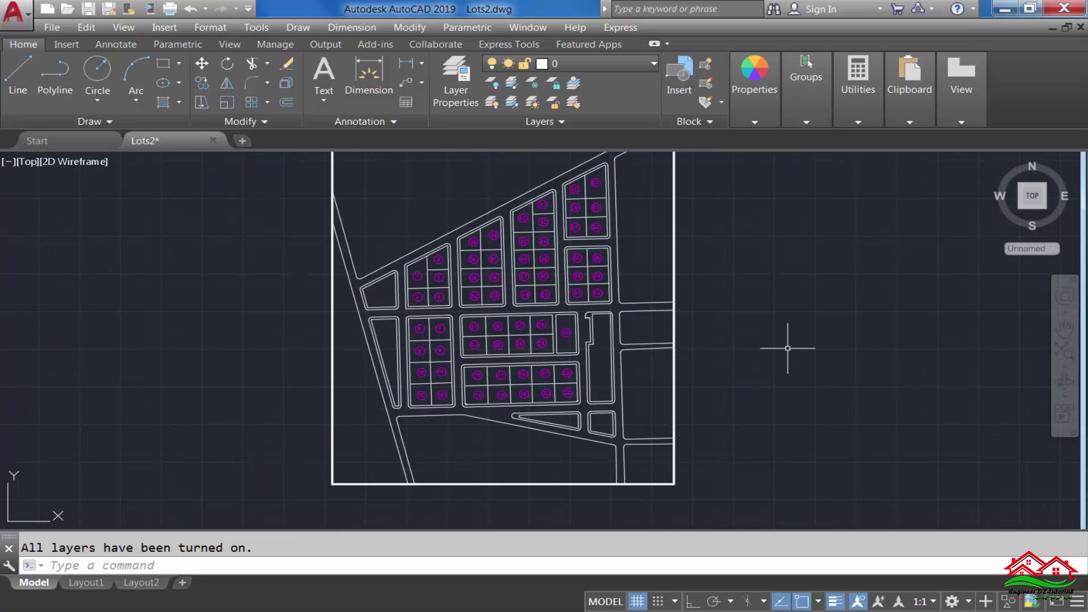
{"action": "left_click", "coordinate": [522, 121]}
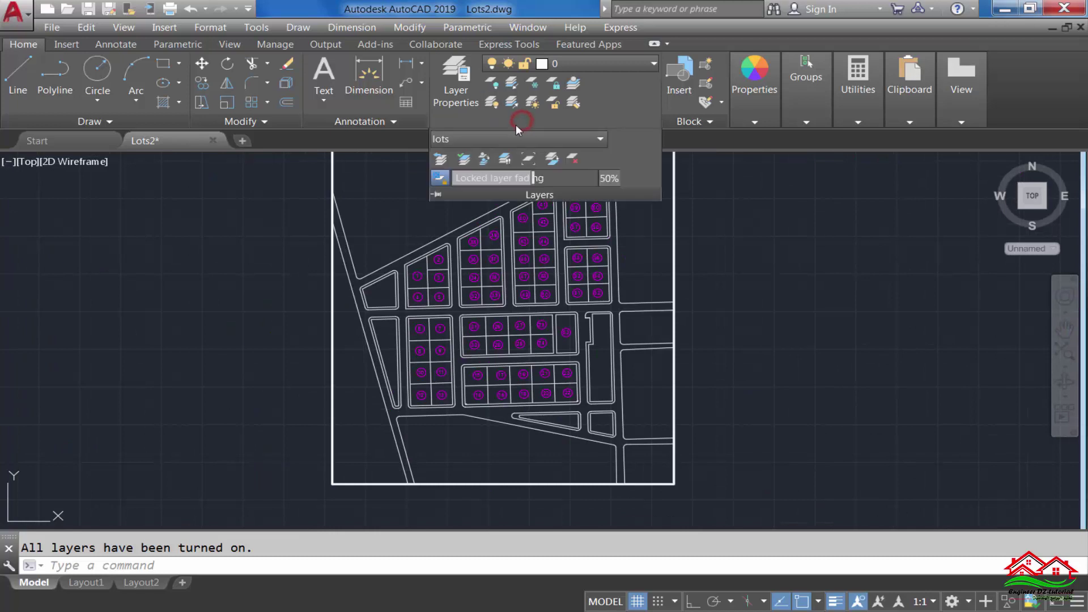
{"action": "left_click", "coordinate": [498, 139]}
{"action": "left_click", "coordinate": [448, 173]}
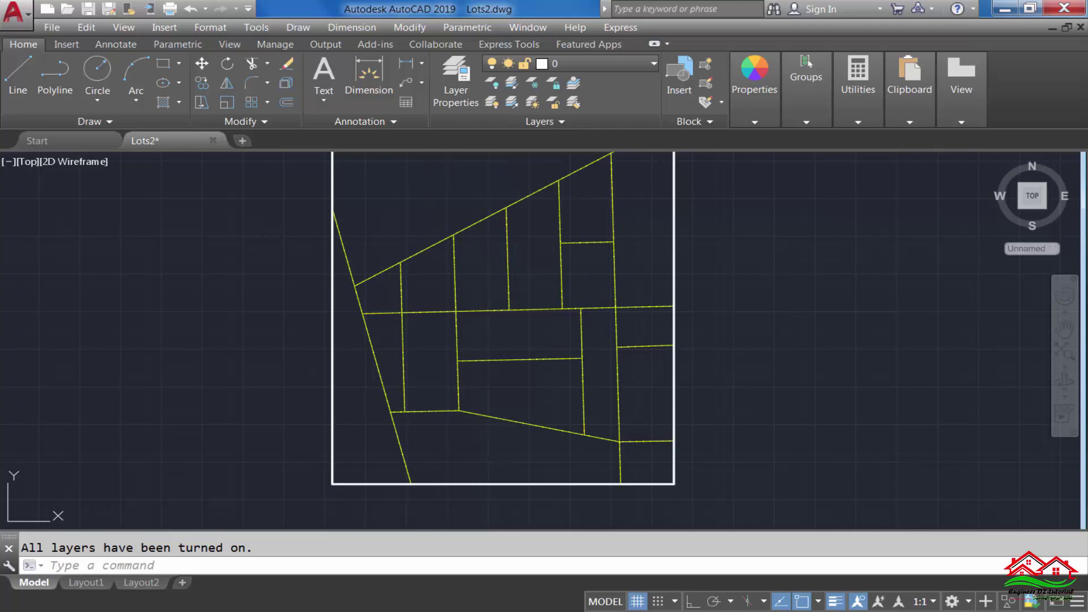
Step: Turn every layer back on so lots, numbers, roads and green areas all show
{"action": "key", "text": "Escape"}
{"action": "middle_click_drag", "start_coordinate": [753, 287], "coordinate": [778, 314]}
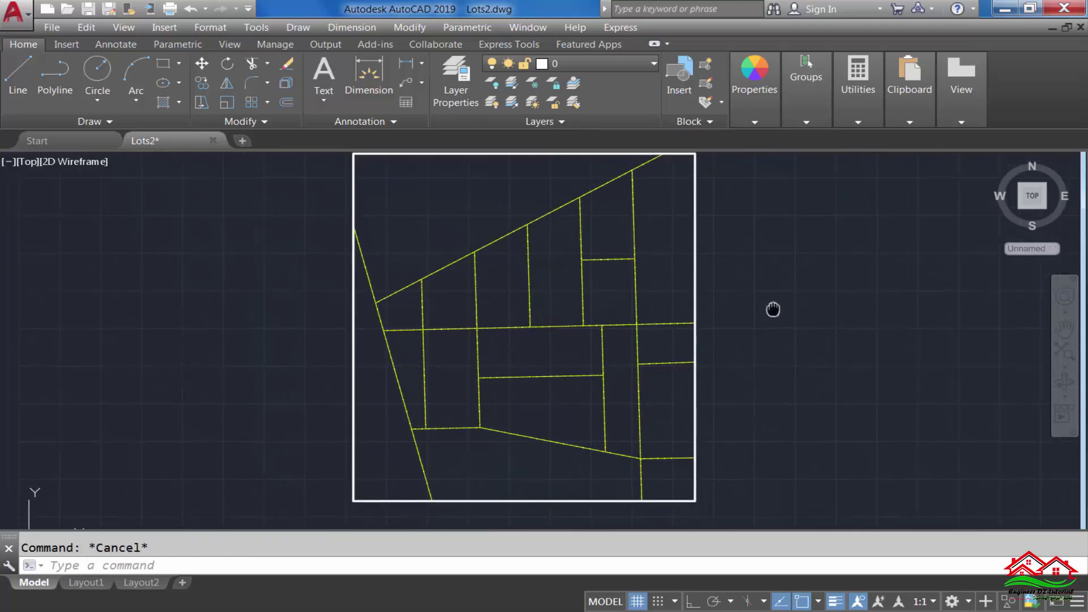
{"action": "type", "text": "l"}
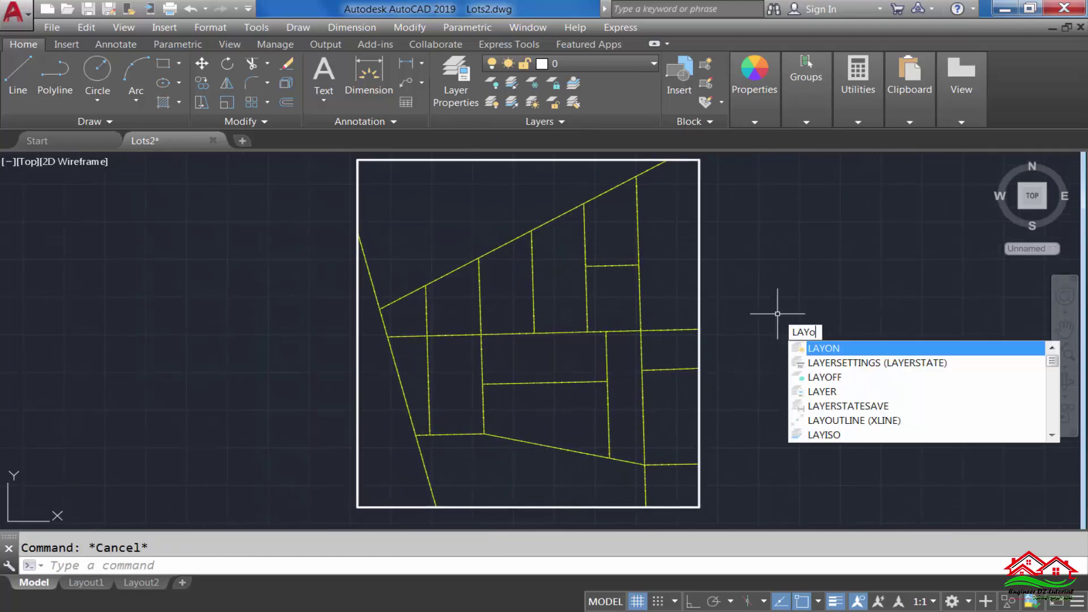
{"action": "type", "text": "on"}
{"action": "key", "text": "Return"}
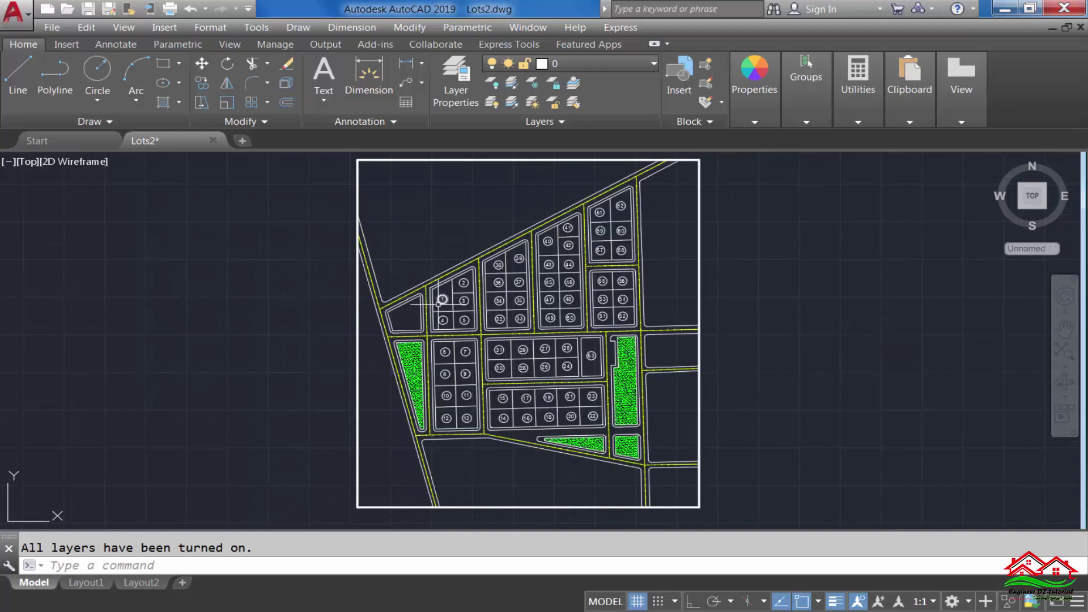
{"action": "scroll", "coordinate": [443, 310], "scroll_direction": "up", "scroll_amount": 10}
{"action": "scroll", "coordinate": [421, 274], "scroll_direction": "down", "scroll_amount": 10}
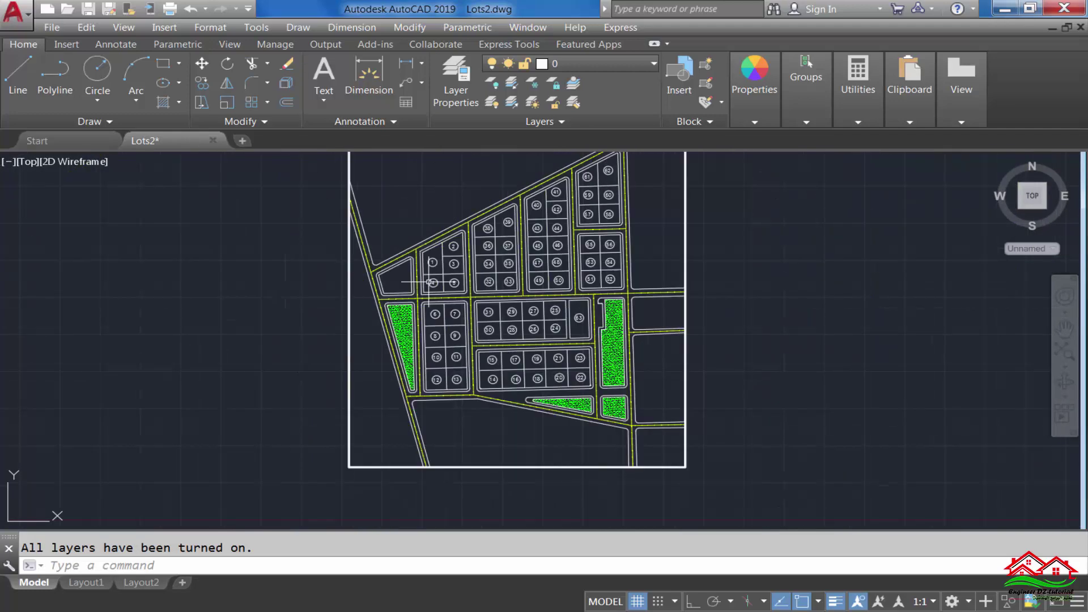
{"action": "middle_click_drag", "start_coordinate": [760, 262], "coordinate": [794, 310]}
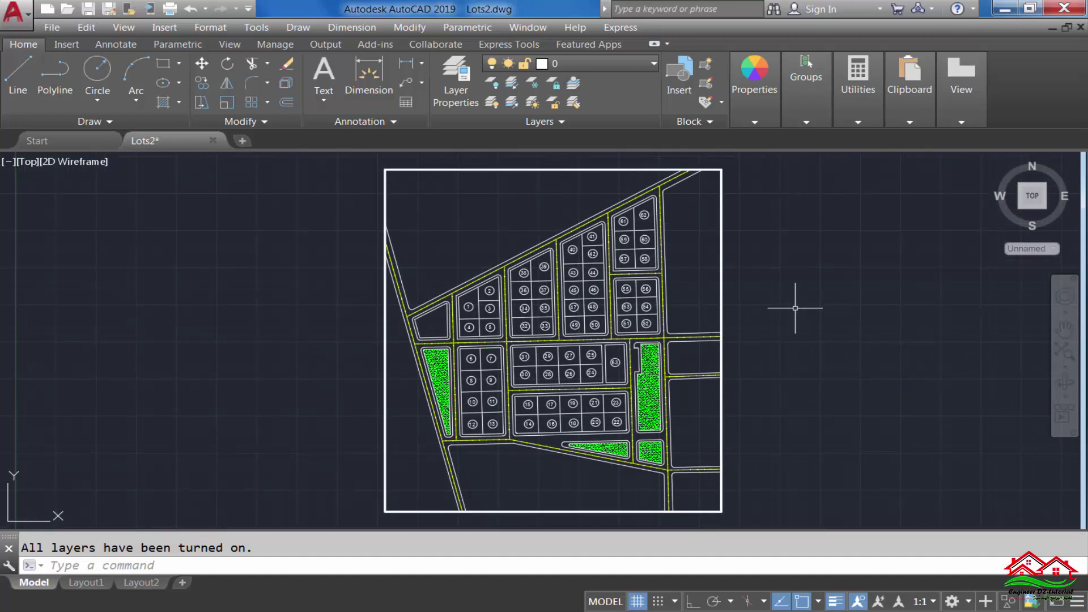
Step: Open Manage Layer States showing axis, landscape and lots, cancelling an Import attempt
{"action": "left_click", "coordinate": [566, 123]}
{"action": "left_click", "coordinate": [589, 138]}
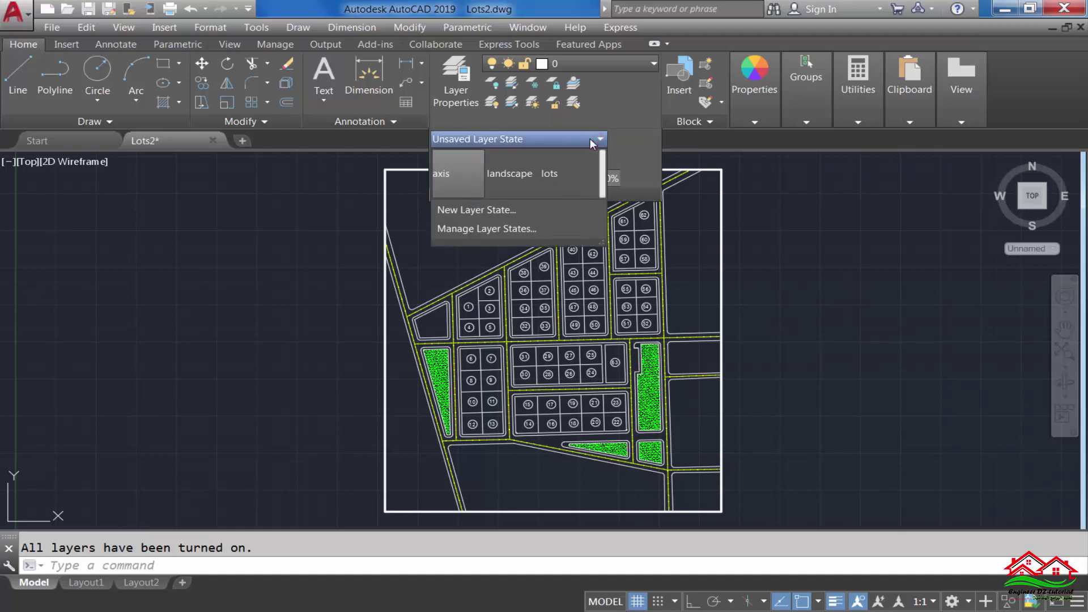
{"action": "left_click", "coordinate": [517, 228]}
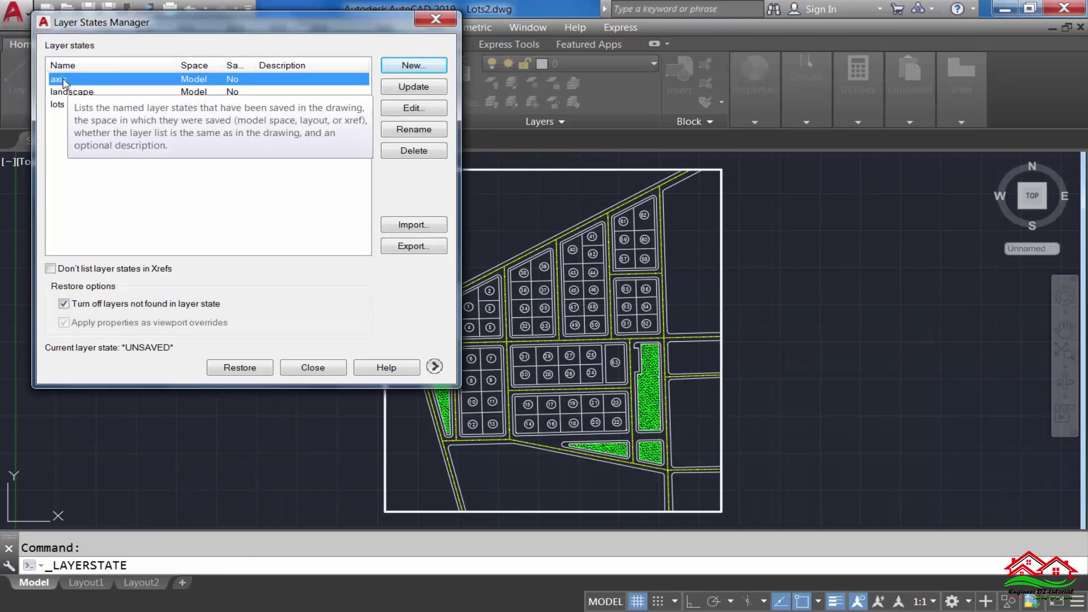
{"action": "left_click", "coordinate": [413, 225]}
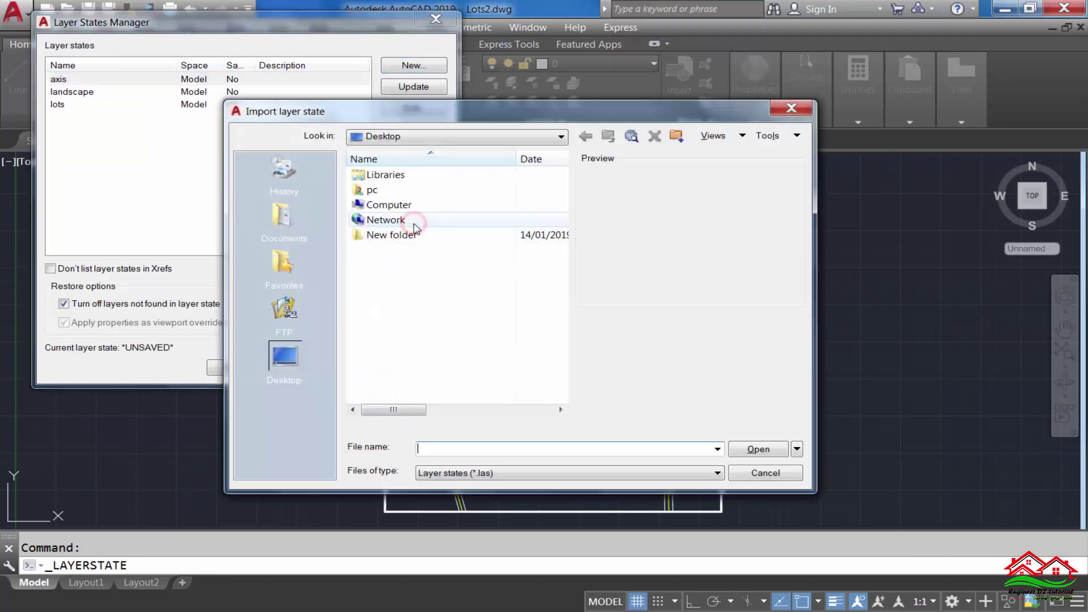
{"action": "left_click", "coordinate": [454, 452]}
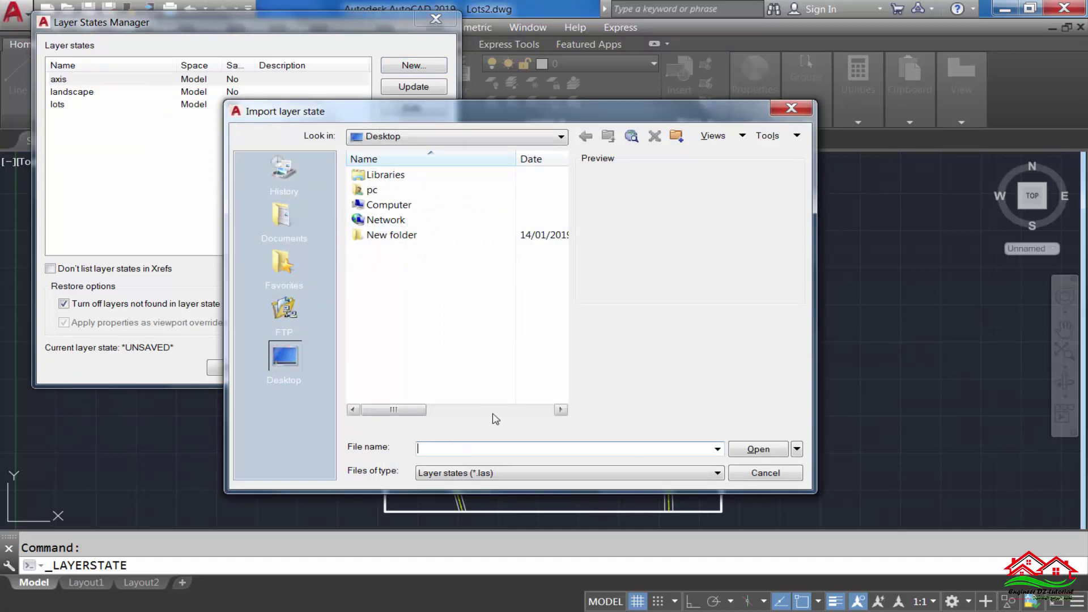
{"action": "key", "text": "Escape"}
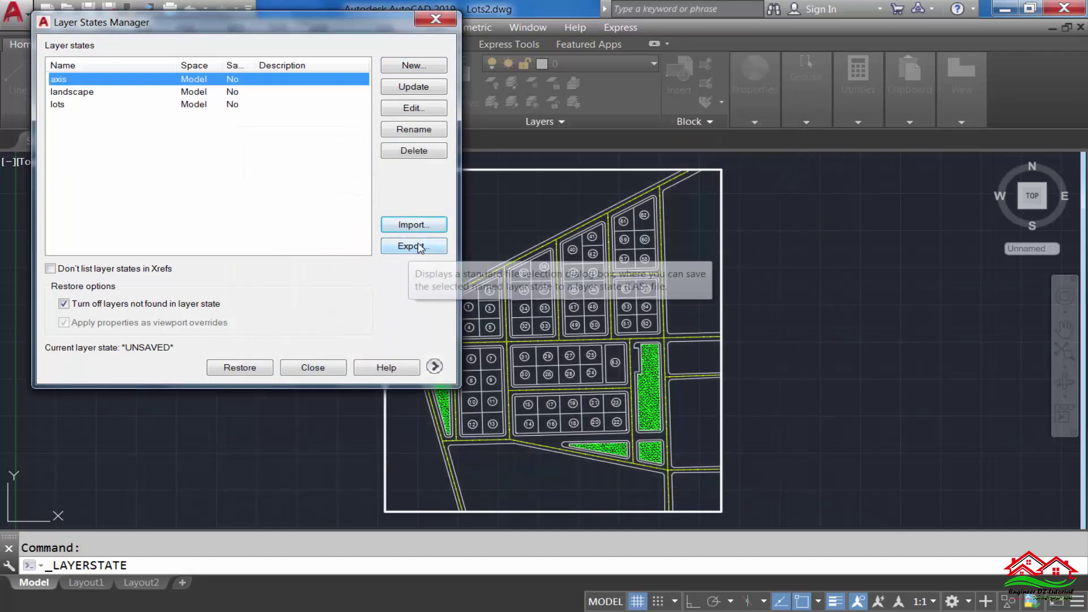
Step: Export the axis layer state as a .las file on the Desktop
{"action": "left_click", "coordinate": [414, 247]}
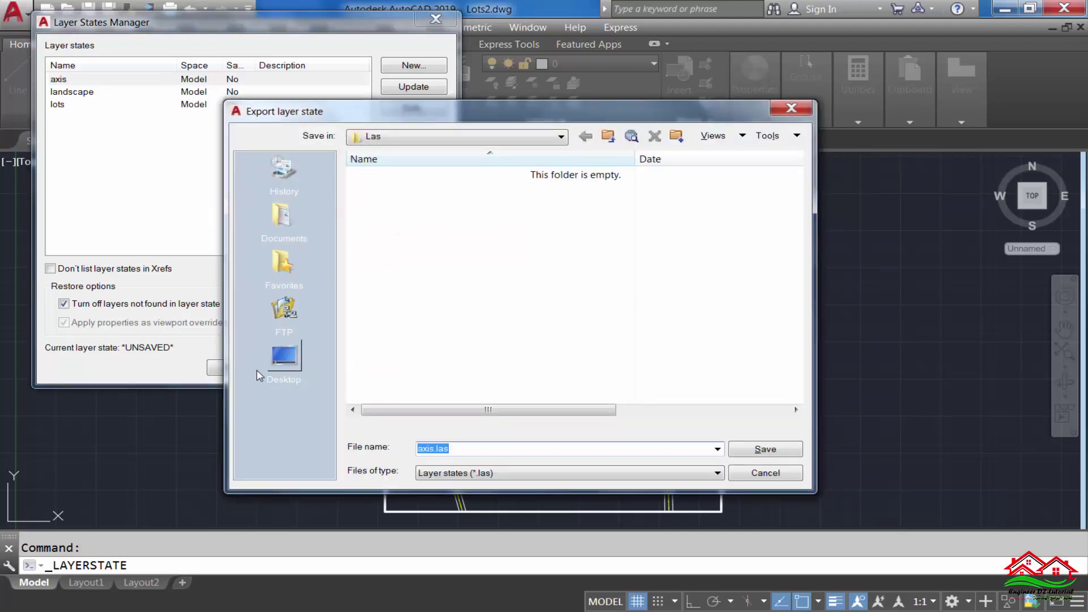
{"action": "left_click", "coordinate": [284, 357]}
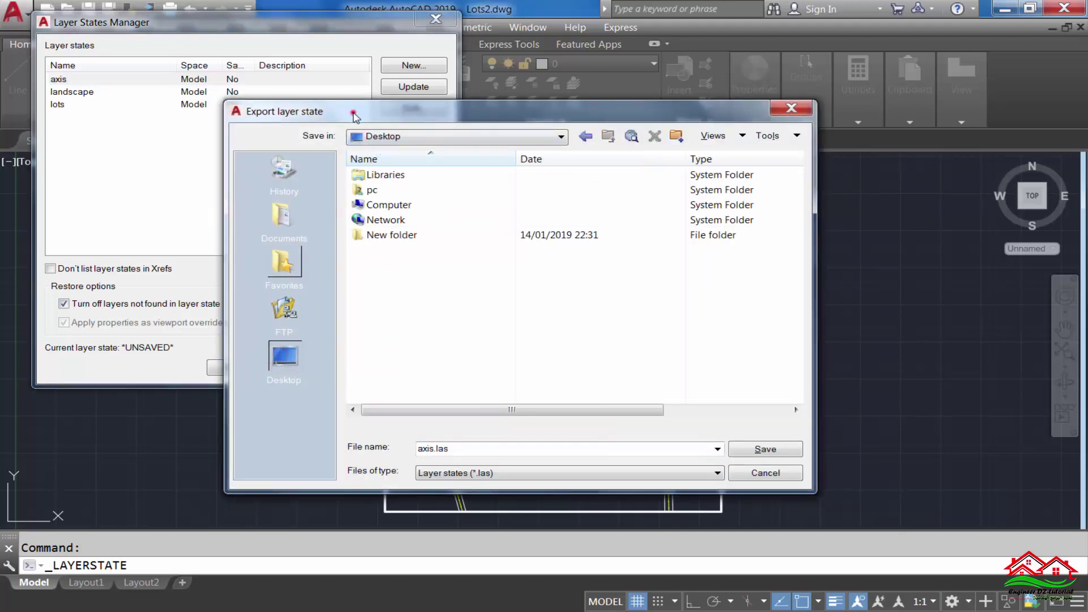
{"action": "left_click_drag", "start_coordinate": [354, 115], "coordinate": [289, 32]}
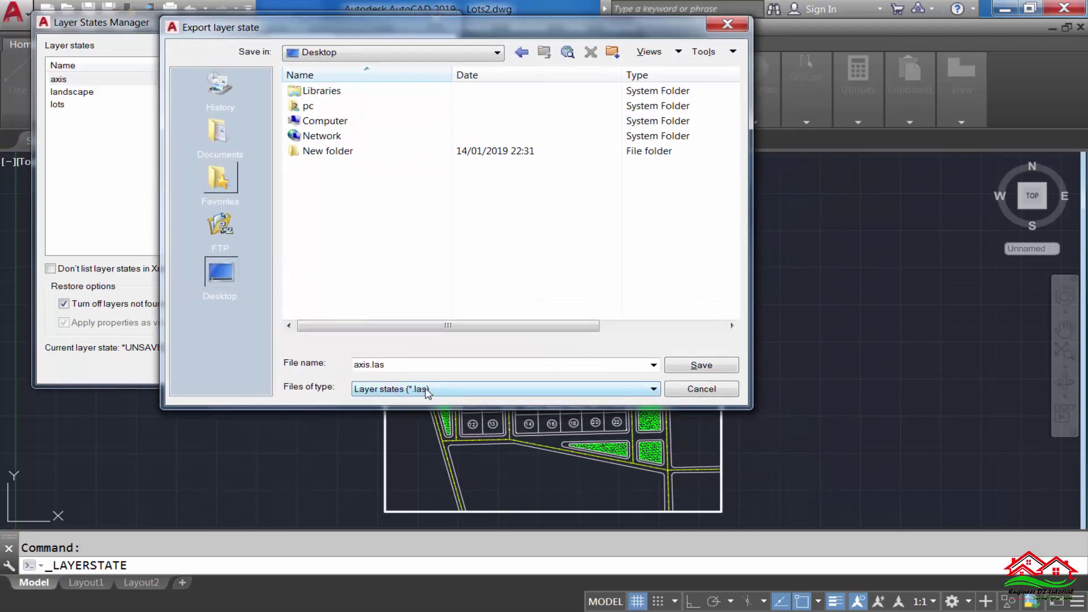
{"action": "left_click", "coordinate": [715, 368]}
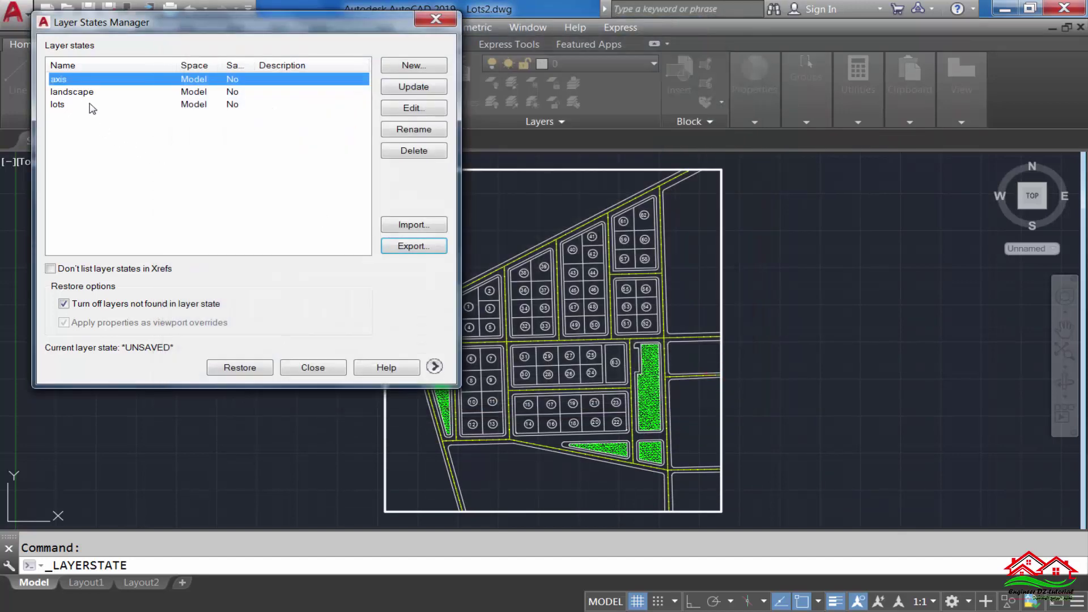
Step: Export the landscape layer state as a .las file on the Desktop
{"action": "left_click", "coordinate": [82, 93]}
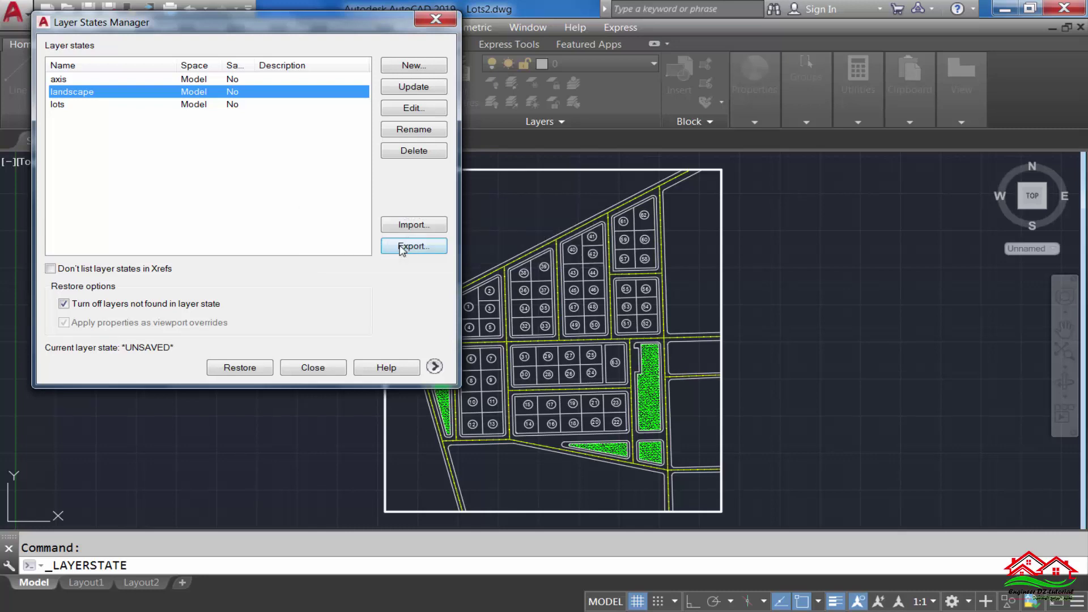
{"action": "left_click", "coordinate": [409, 246]}
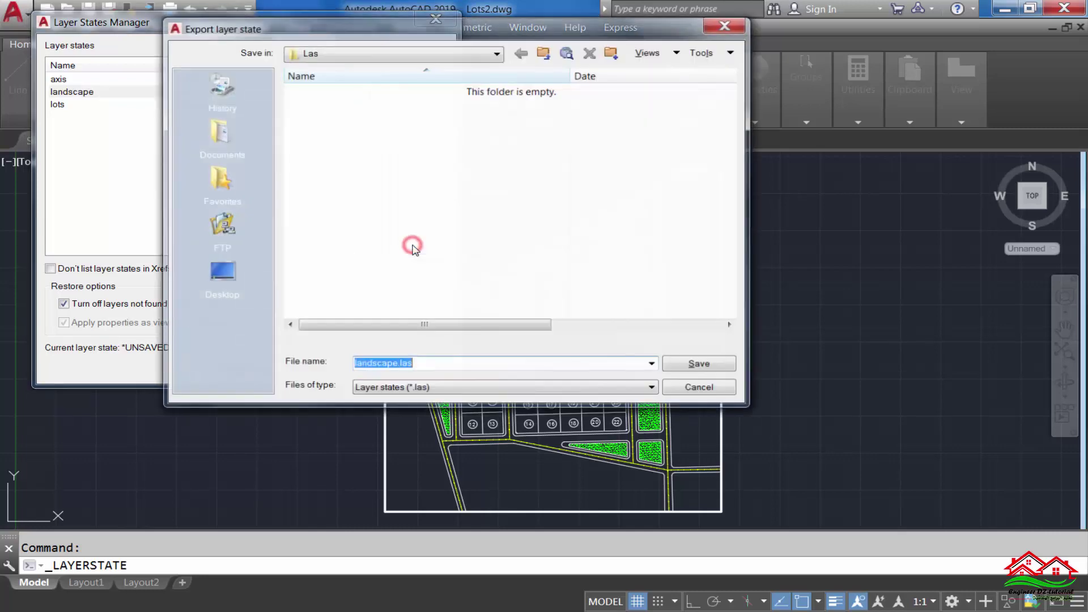
{"action": "left_click", "coordinate": [215, 282]}
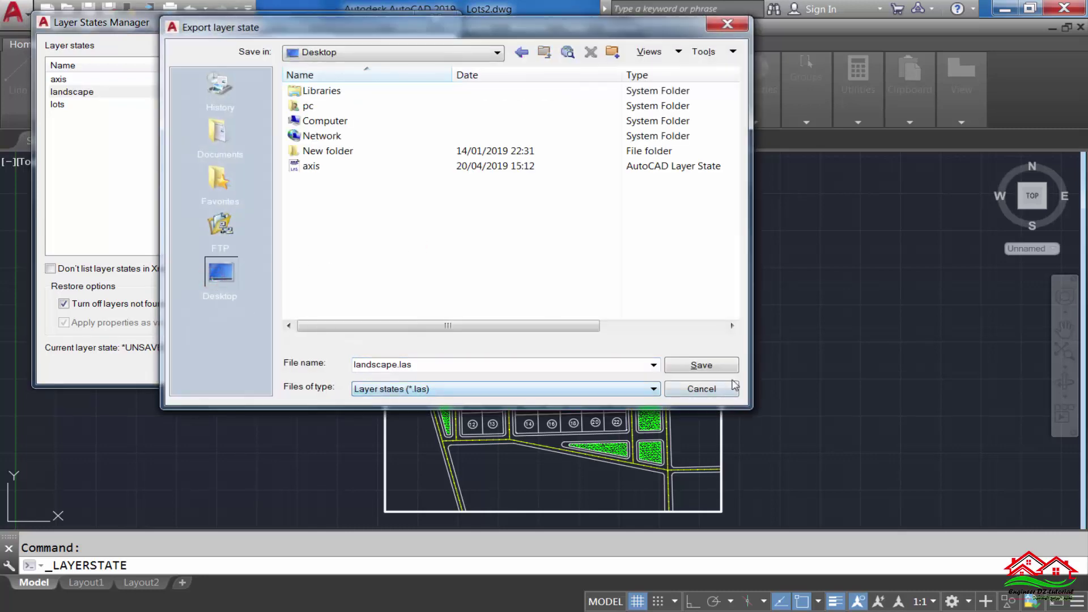
{"action": "left_click", "coordinate": [710, 365]}
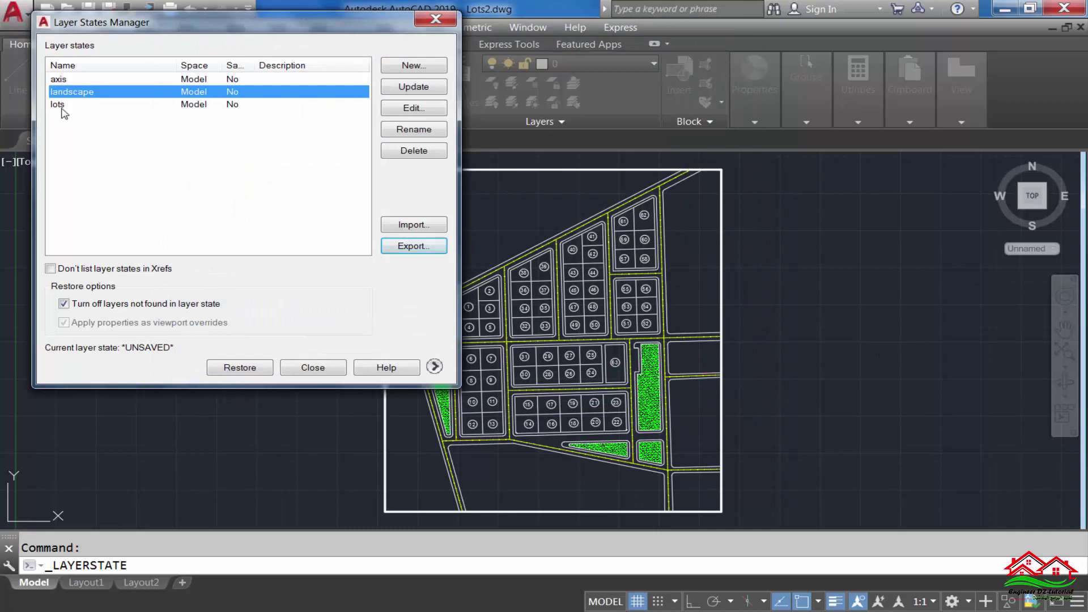
Step: Export the lots layer state to the Desktop and close the manager
{"action": "left_click", "coordinate": [56, 105]}
{"action": "left_click", "coordinate": [413, 249]}
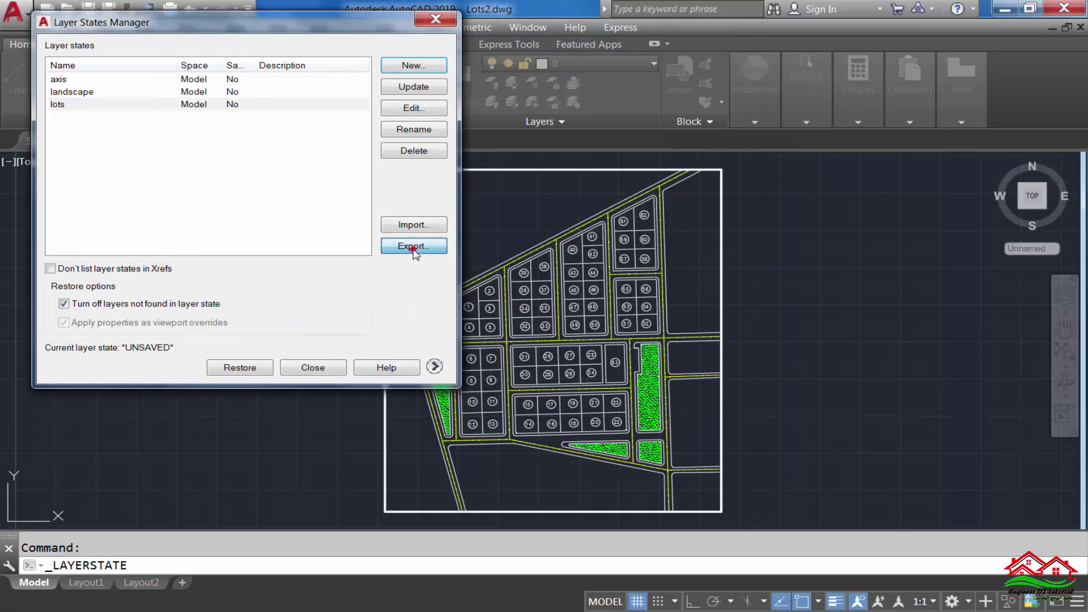
{"action": "left_click", "coordinate": [219, 273]}
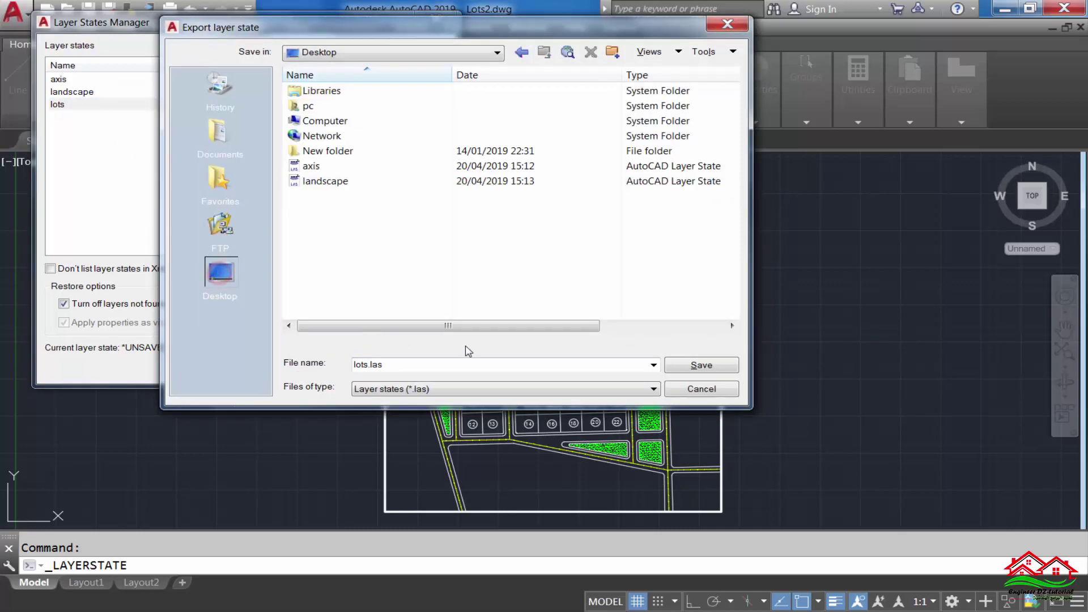
{"action": "left_click", "coordinate": [703, 366]}
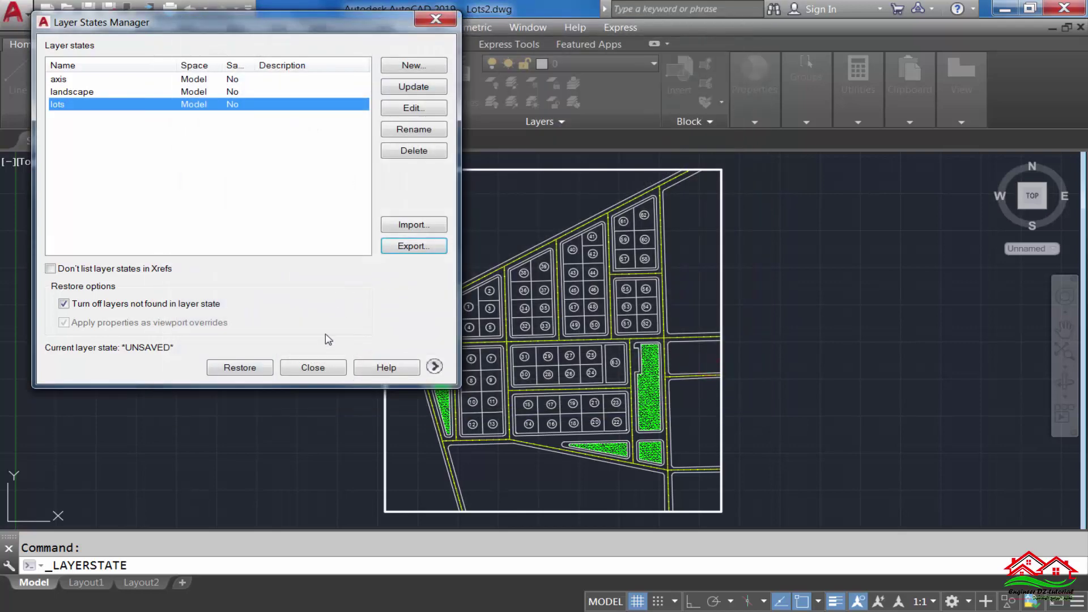
{"action": "left_click", "coordinate": [313, 367]}
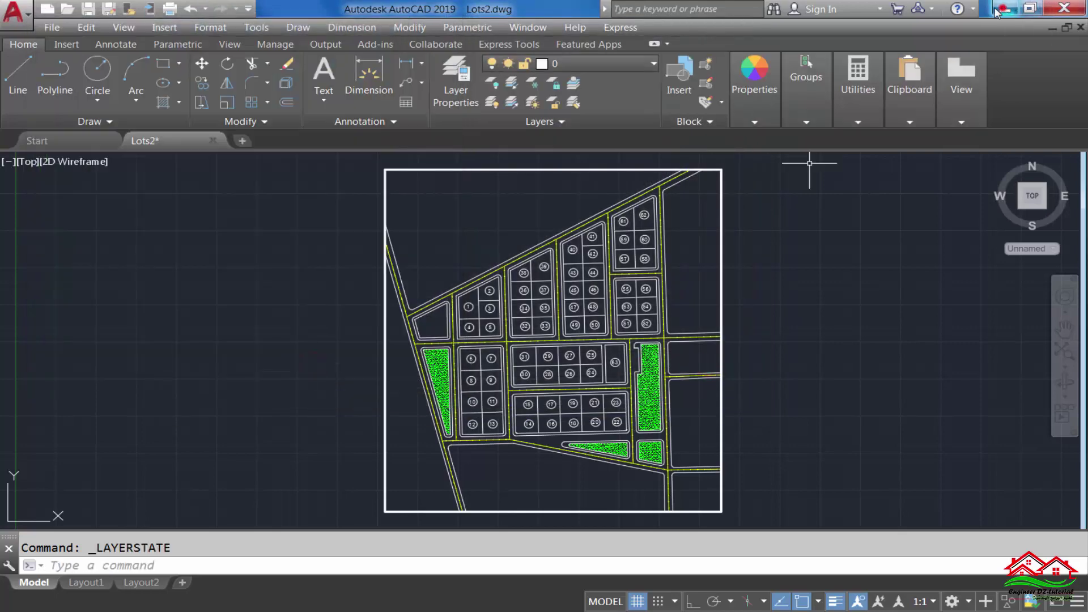
Step: Minimize AutoCAD and group the axis, landscape and lots .las files near the desktop centre
{"action": "left_click", "coordinate": [997, 10]}
{"action": "left_click_drag", "start_coordinate": [313, 3], "coordinate": [229, 241]}
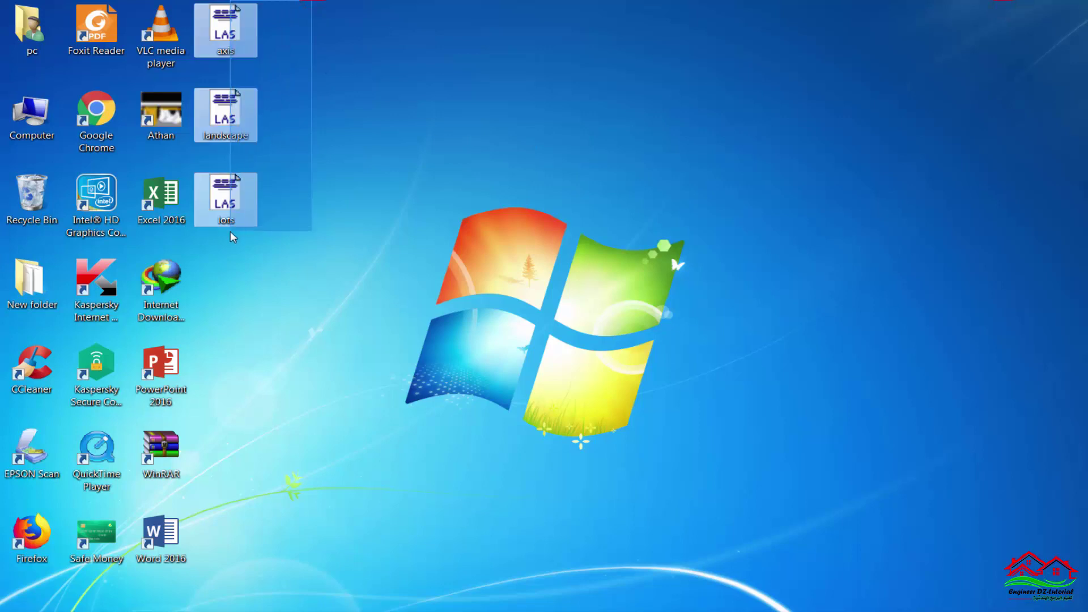
{"action": "mouse_move", "coordinate": [224, 37]}
{"action": "left_mouse_down"}
{"action": "mouse_move", "coordinate": [445, 79]}
{"action": "mouse_move", "coordinate": [637, 97]}
{"action": "left_mouse_up"}
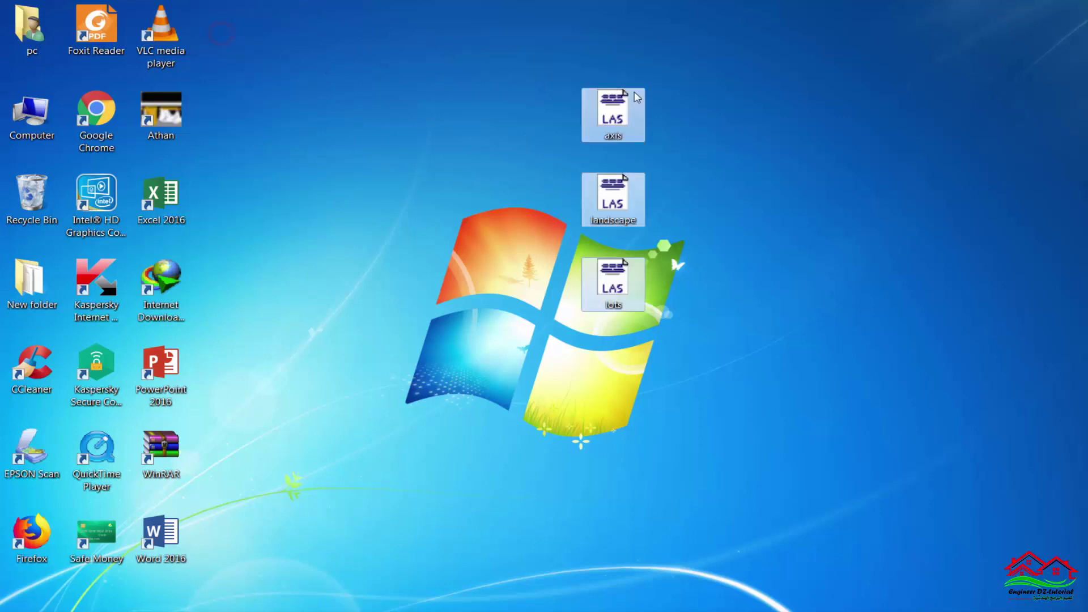
{"action": "left_click", "coordinate": [413, 185]}
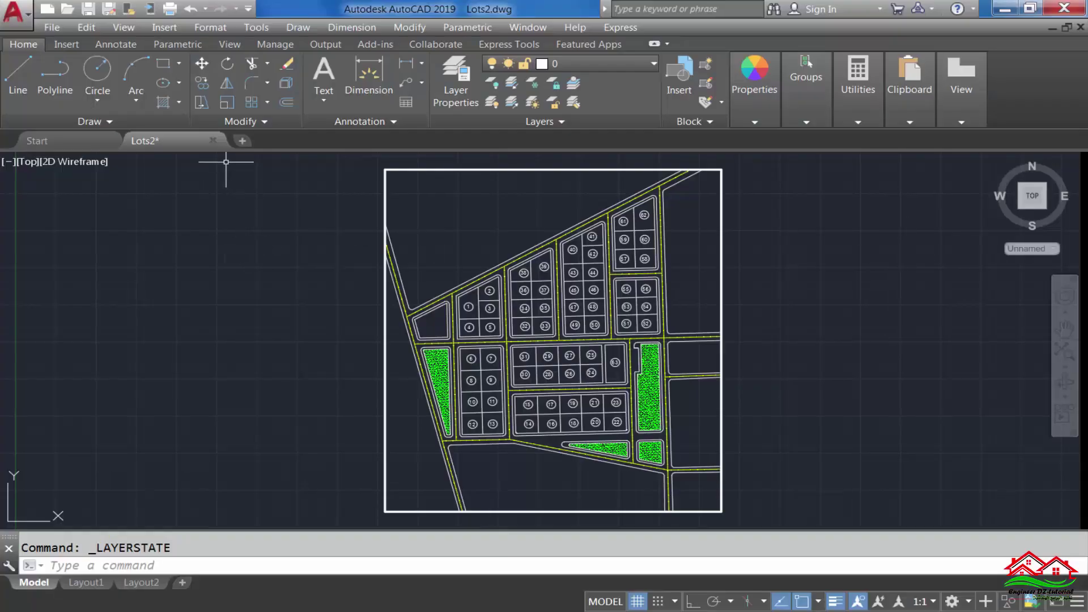
Step: Close Lots2 without saving changes and reopen it from Recent Documents
{"action": "left_click", "coordinate": [214, 141]}
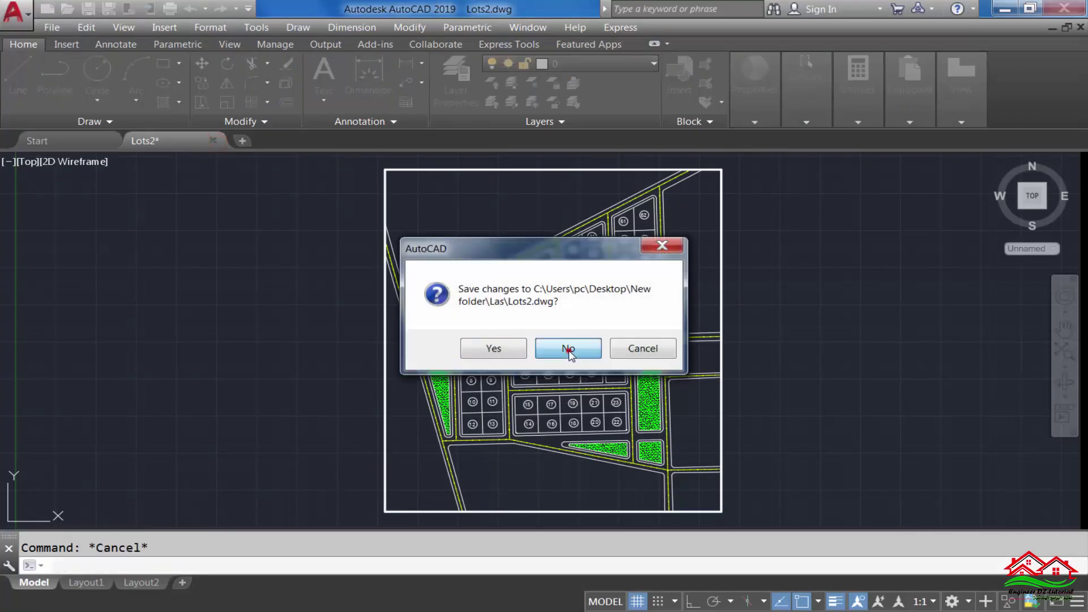
{"action": "left_click", "coordinate": [568, 348]}
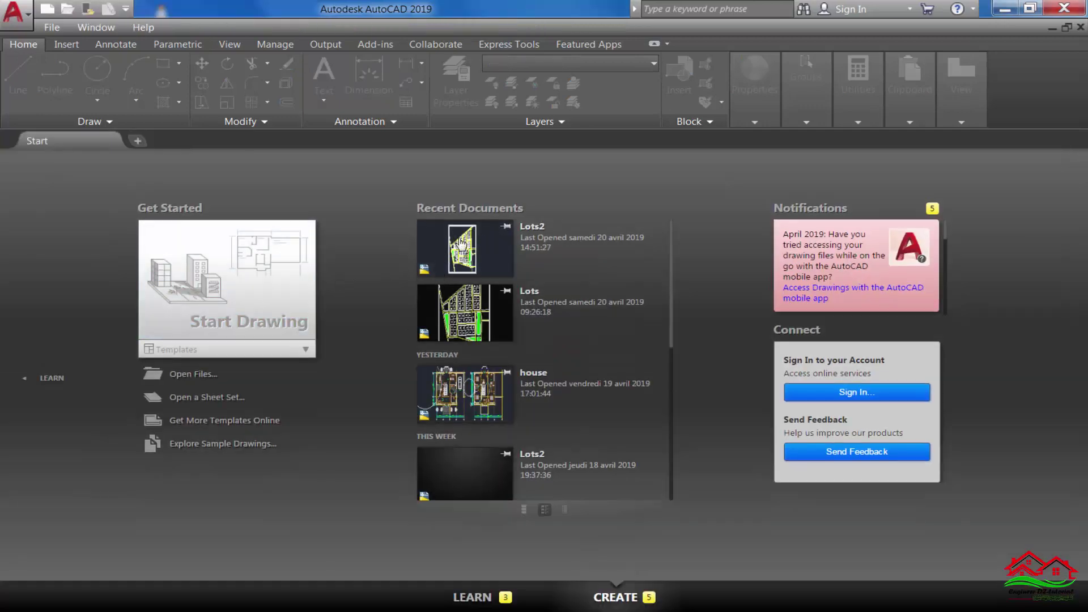
{"action": "left_click", "coordinate": [458, 245]}
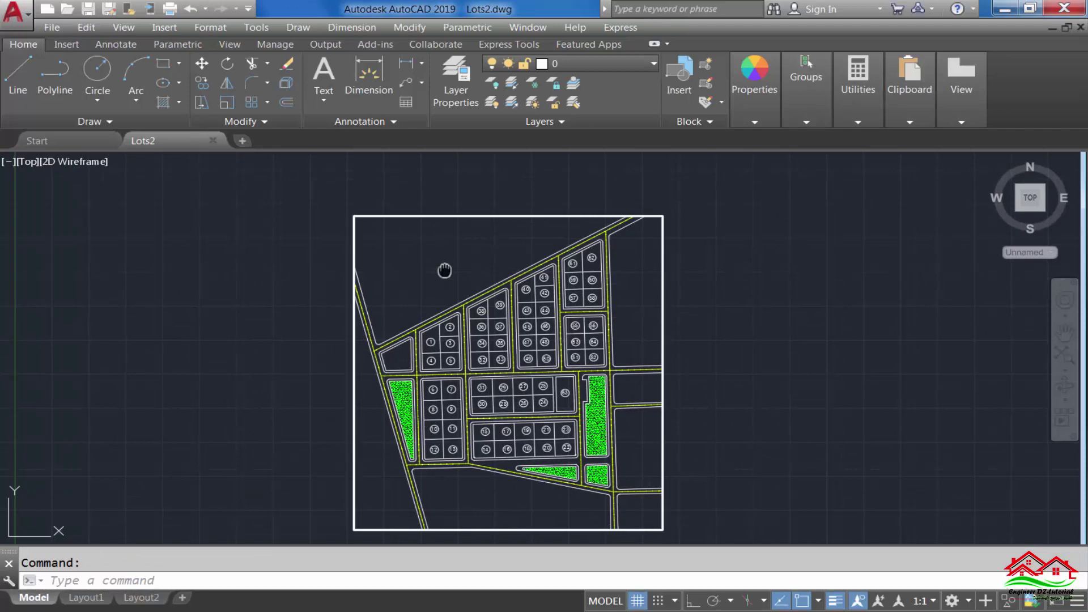
{"action": "middle_click_drag", "start_coordinate": [445, 270], "coordinate": [475, 251]}
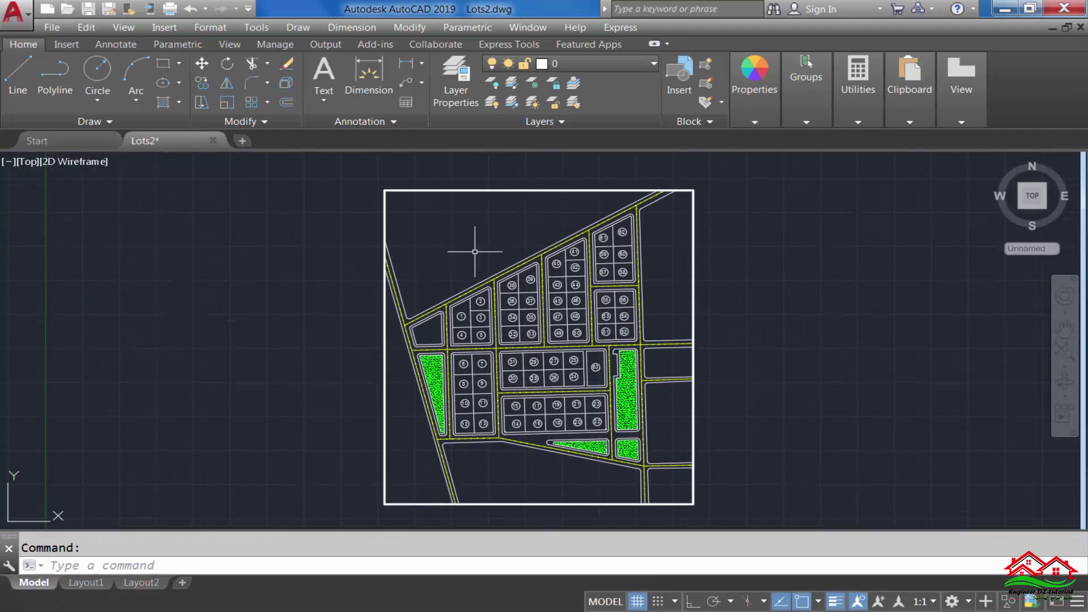
Step: Check the Layers panel layer-state list is empty, then dismiss it
{"action": "left_click", "coordinate": [577, 121]}
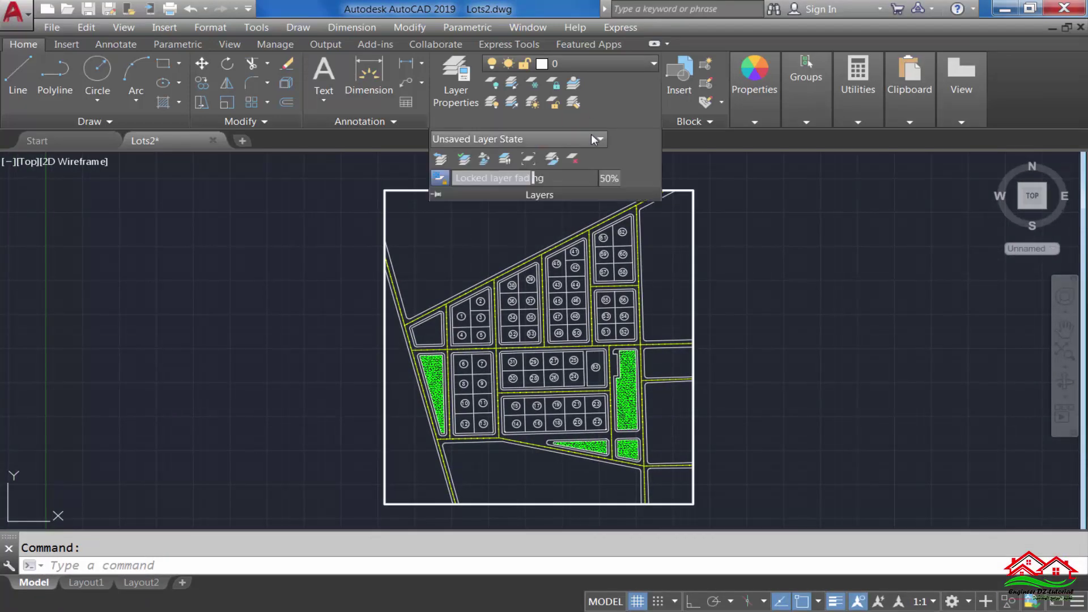
{"action": "left_click", "coordinate": [594, 139]}
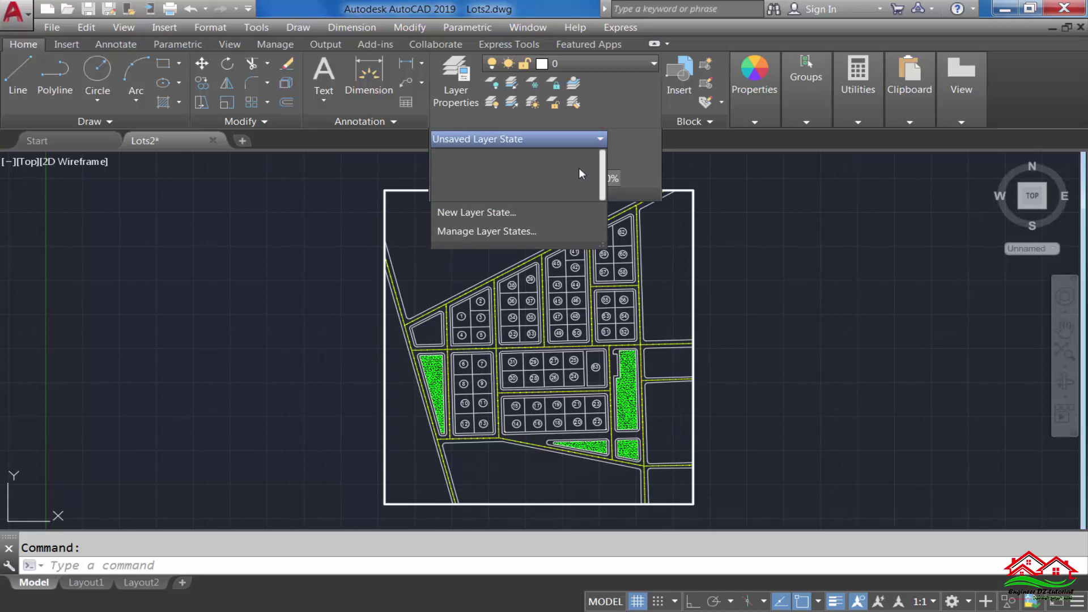
{"action": "key", "text": "Escape"}
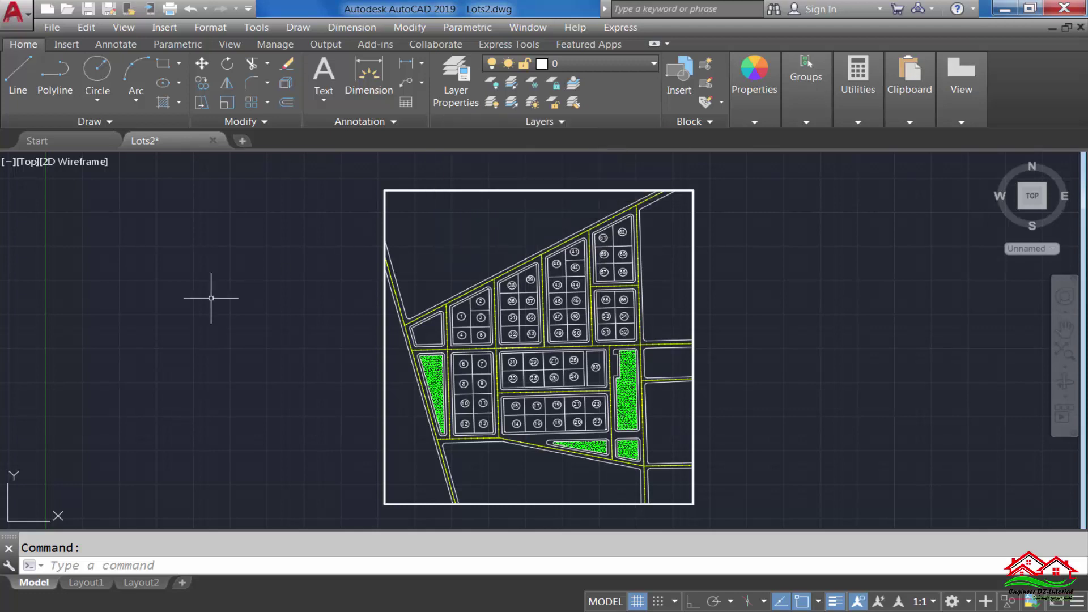
{"action": "key", "text": "Escape"}
Step: Import axis.las from the Desktop via LAS and restore it, leaving only yellow axis lines
{"action": "type", "text": "l"}
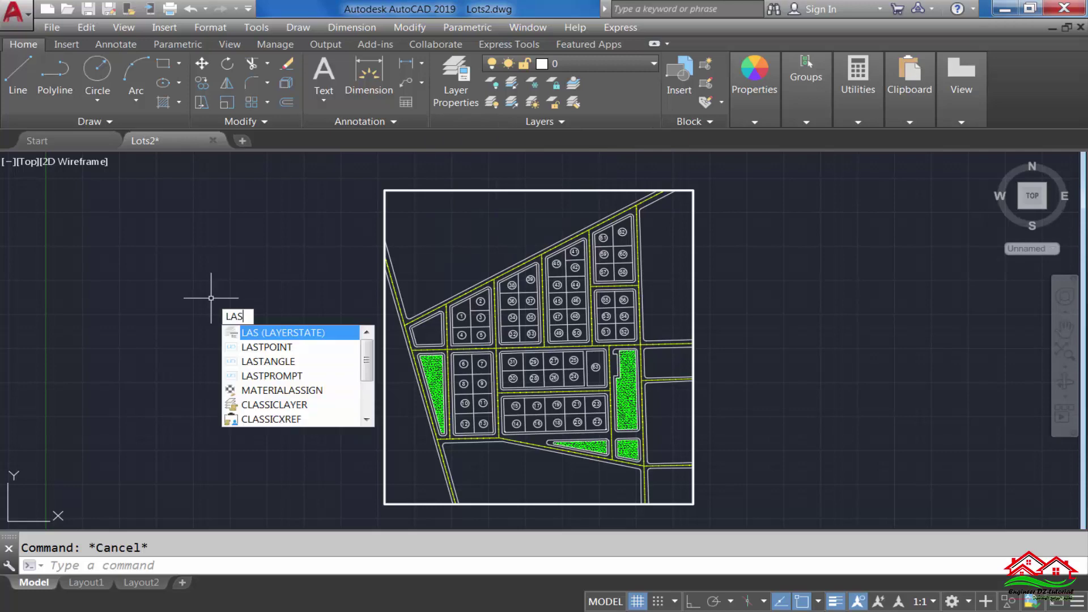
{"action": "key", "text": "Return"}
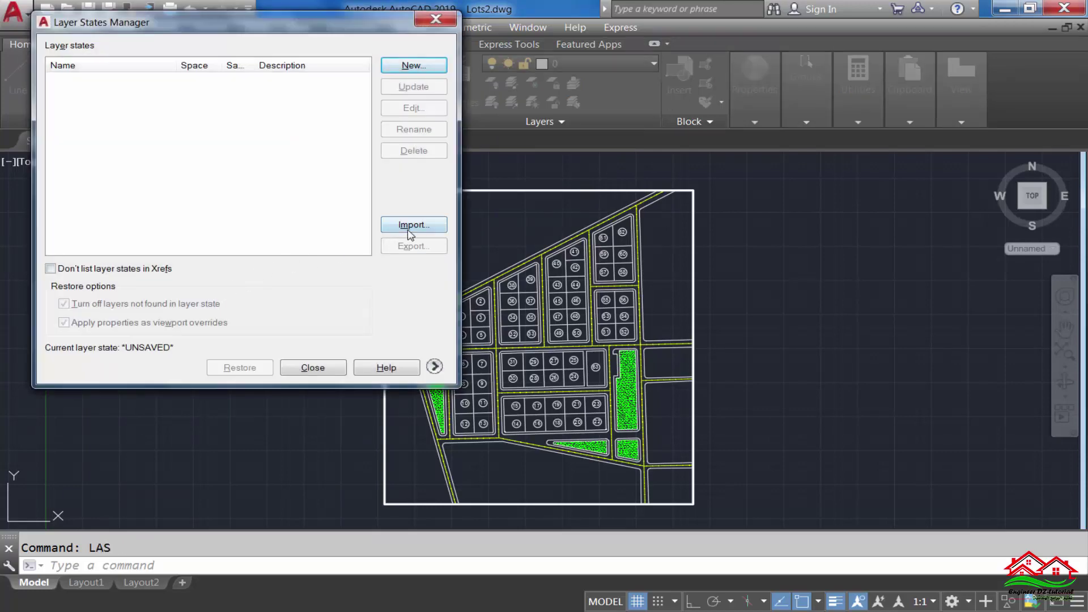
{"action": "left_click", "coordinate": [412, 229]}
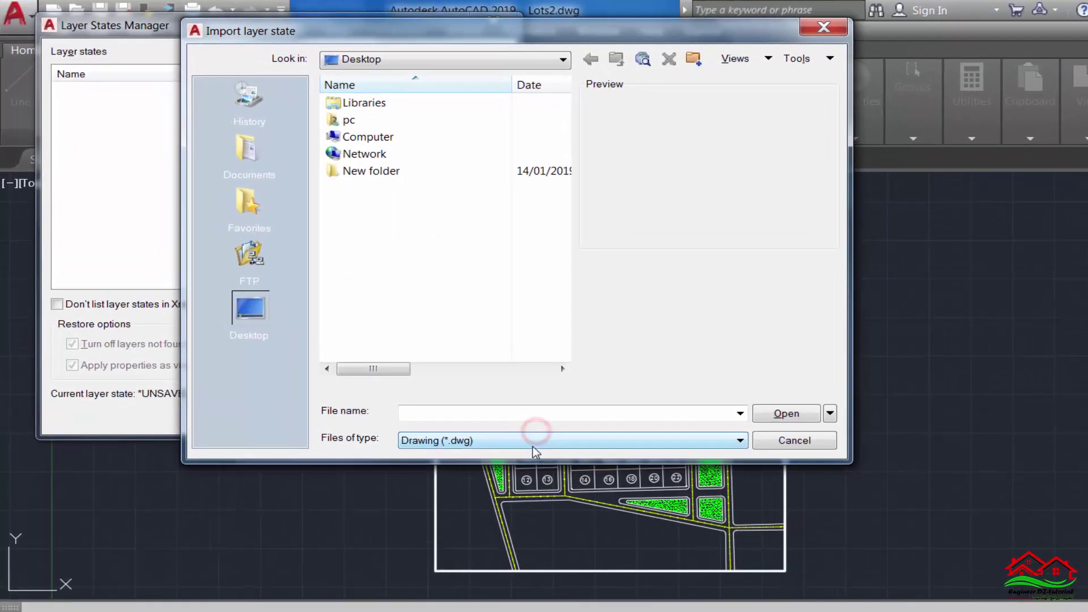
{"action": "left_click", "coordinate": [459, 388]}
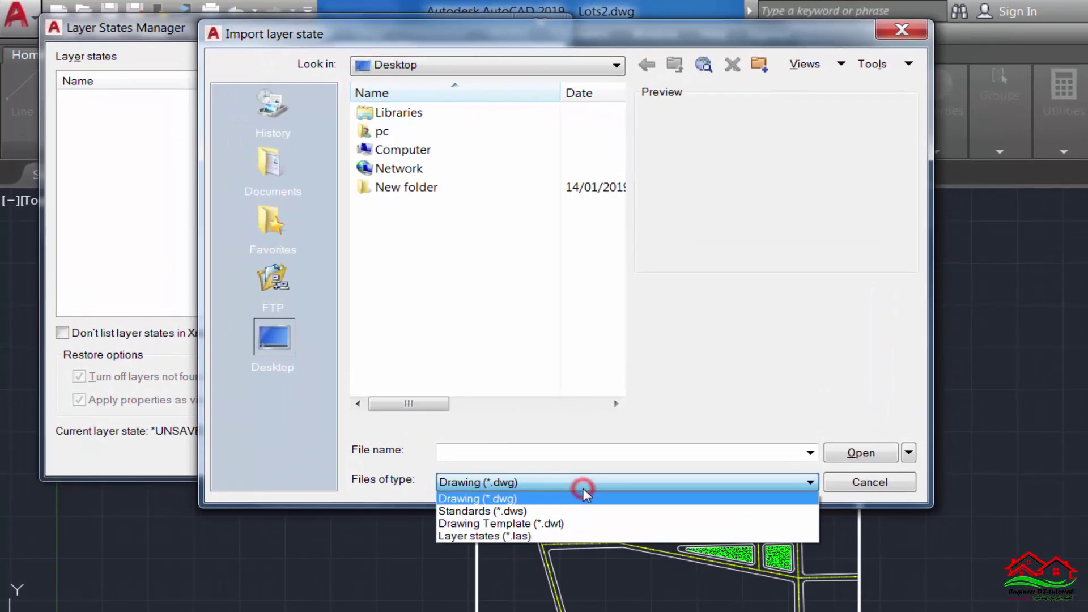
{"action": "left_click", "coordinate": [579, 535]}
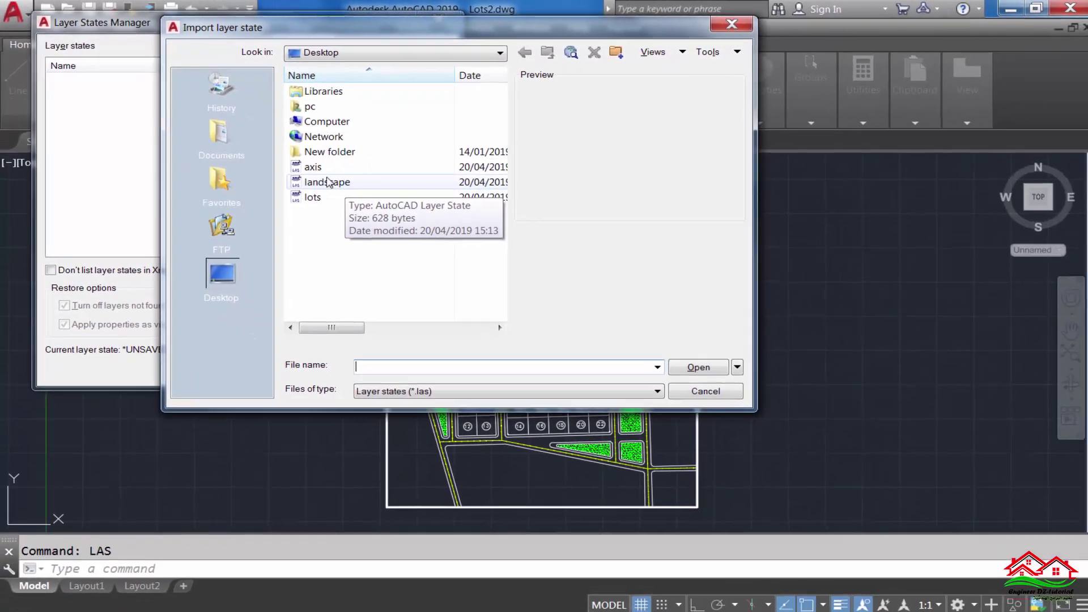
{"action": "left_click", "coordinate": [311, 166]}
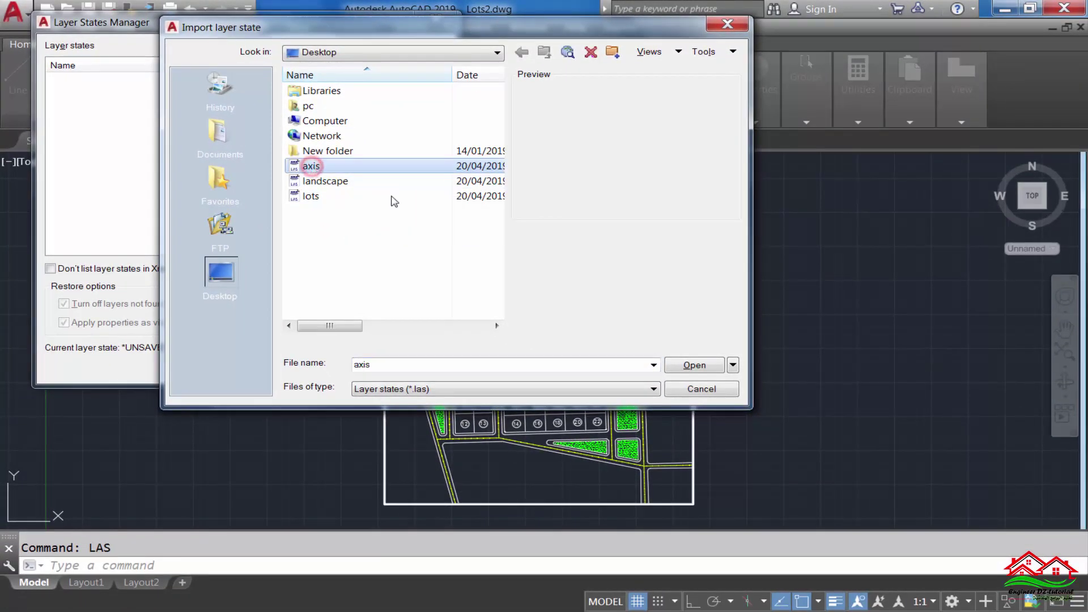
{"action": "left_click", "coordinate": [691, 365]}
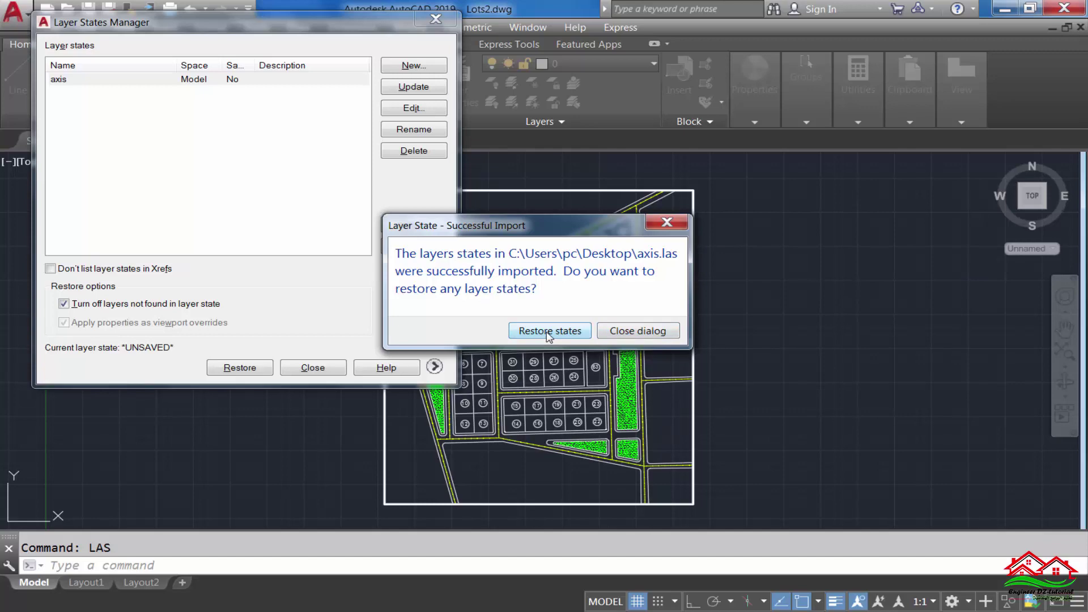
{"action": "left_click", "coordinate": [549, 331]}
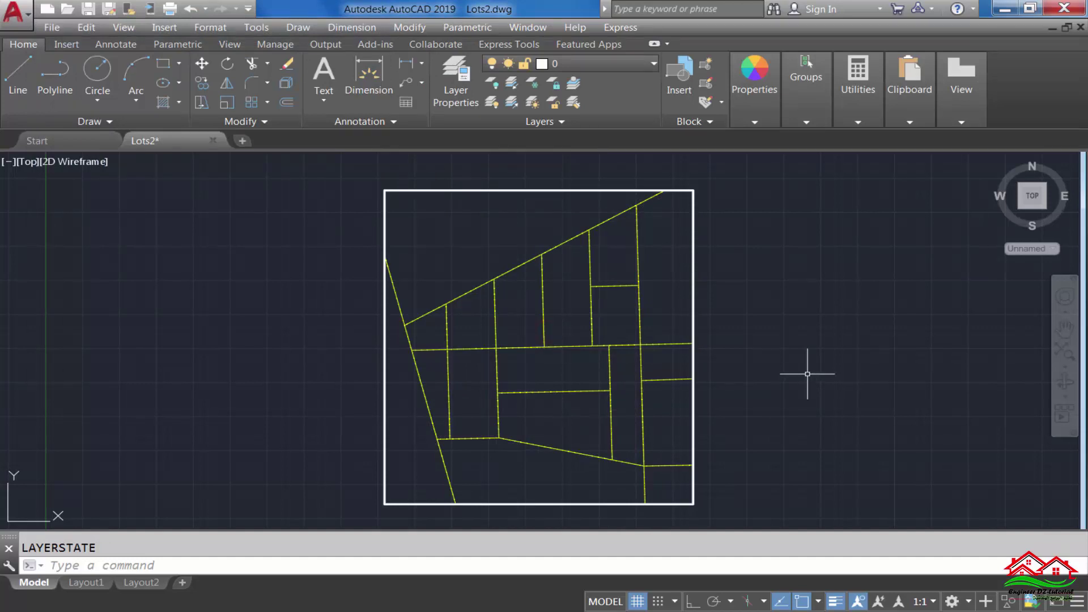
Step: Apply the axis layer state from the Layers panel dropdown
{"action": "left_click", "coordinate": [563, 126]}
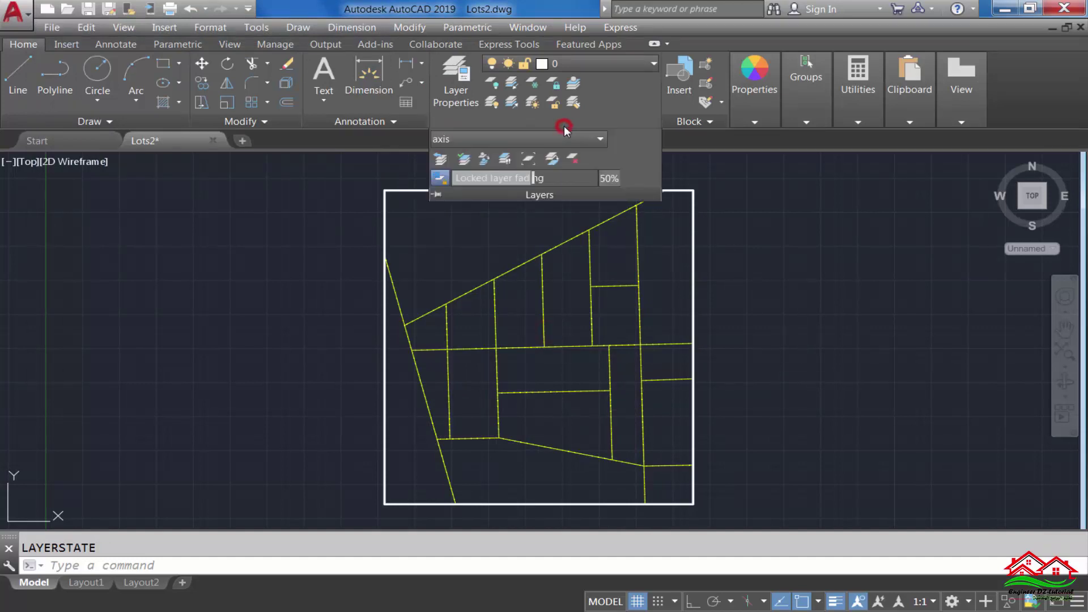
{"action": "left_click", "coordinate": [528, 140]}
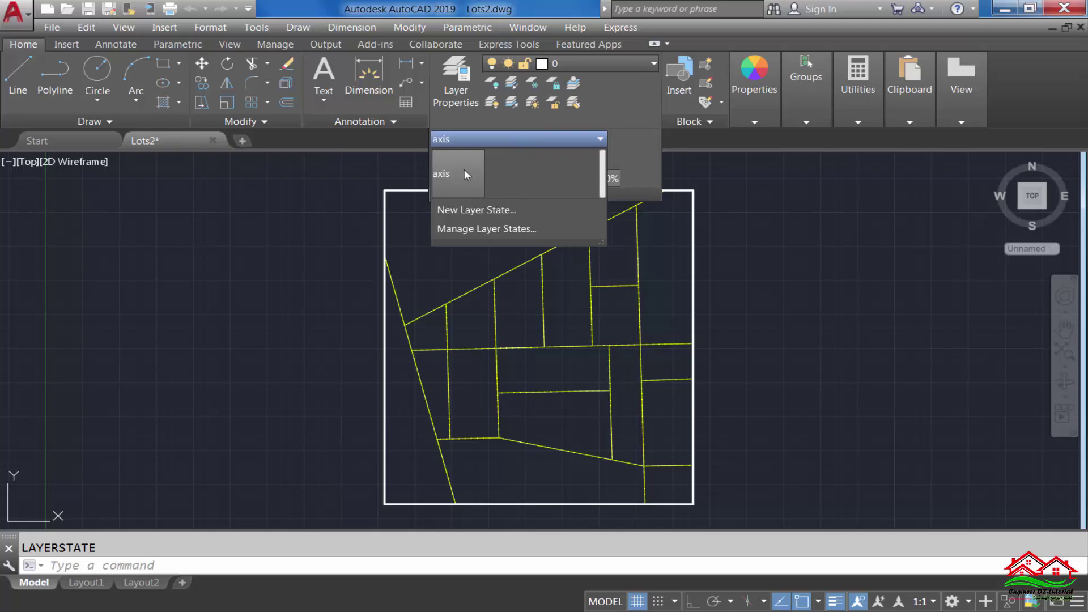
{"action": "left_click", "coordinate": [468, 169]}
{"action": "type", "text": "LAS"}
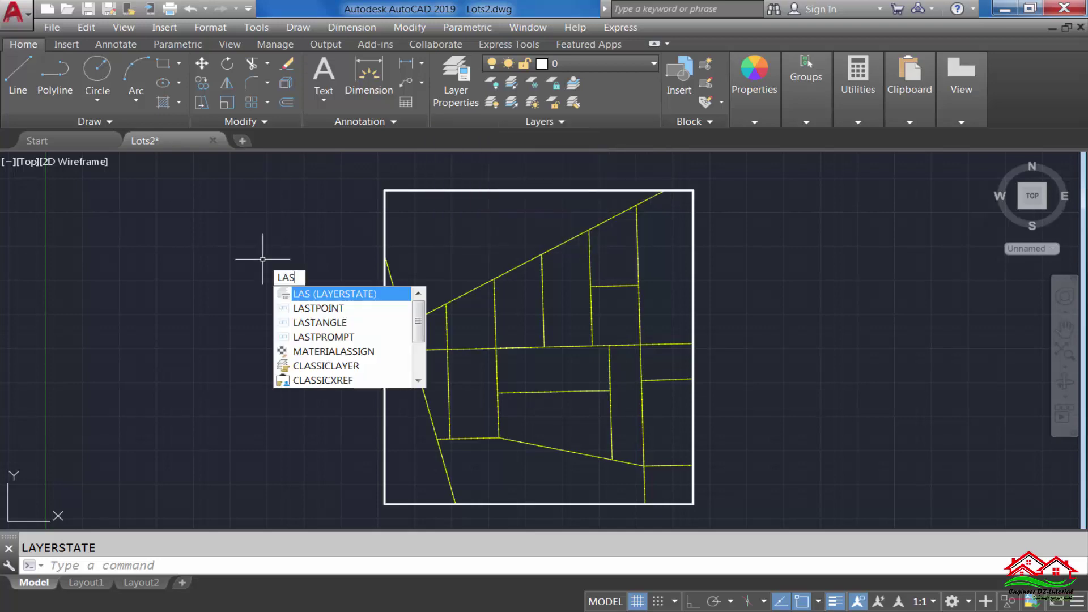
Step: Import landscape.las without restoring it, then close the Layer States Manager
{"action": "key", "text": "Return"}
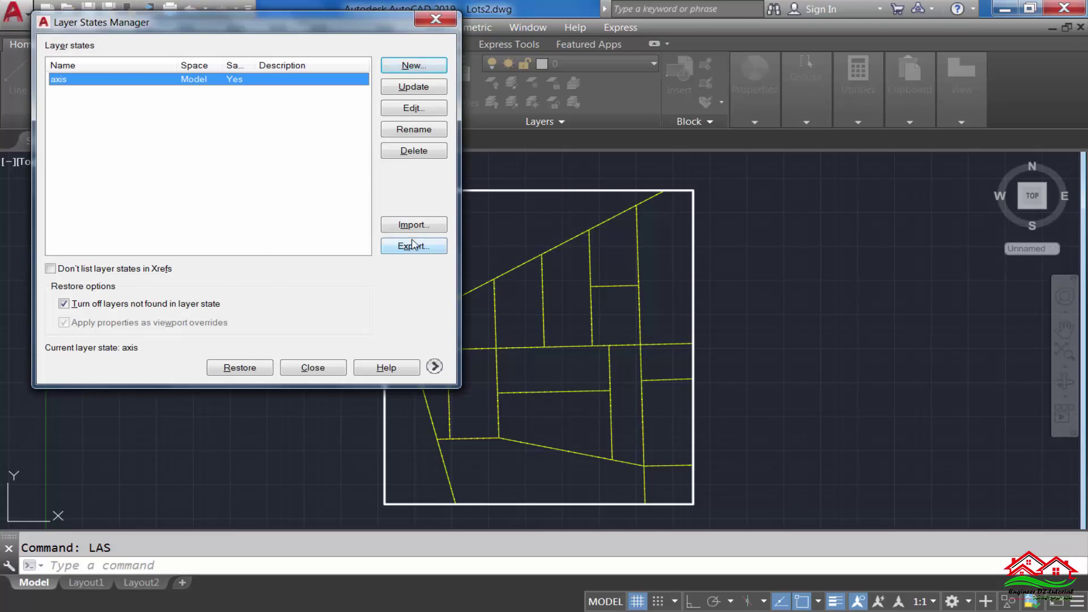
{"action": "left_click", "coordinate": [411, 226]}
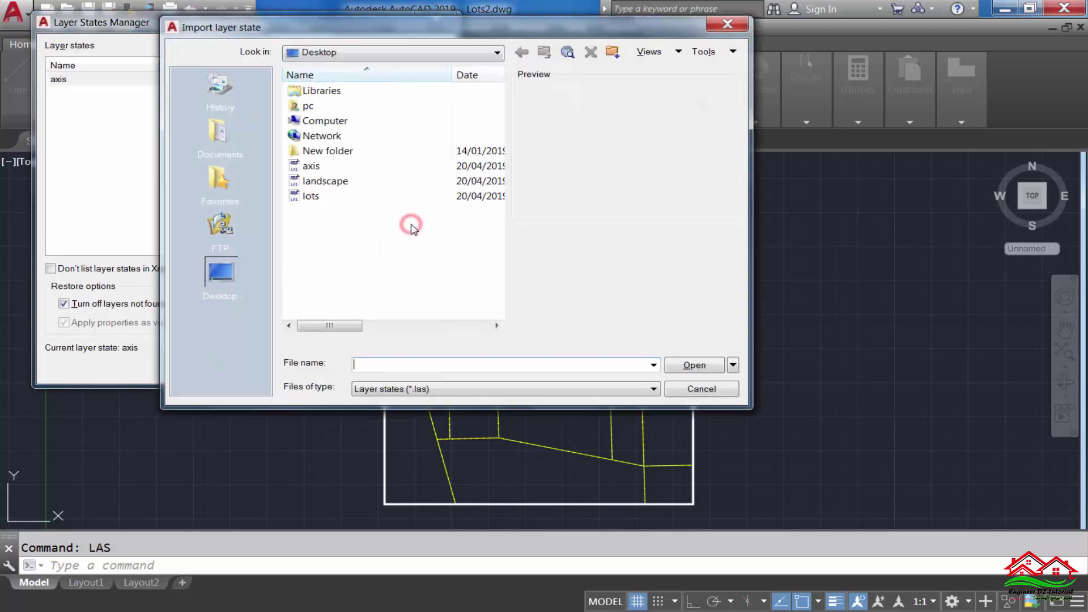
{"action": "left_click", "coordinate": [332, 184]}
{"action": "left_click", "coordinate": [693, 363]}
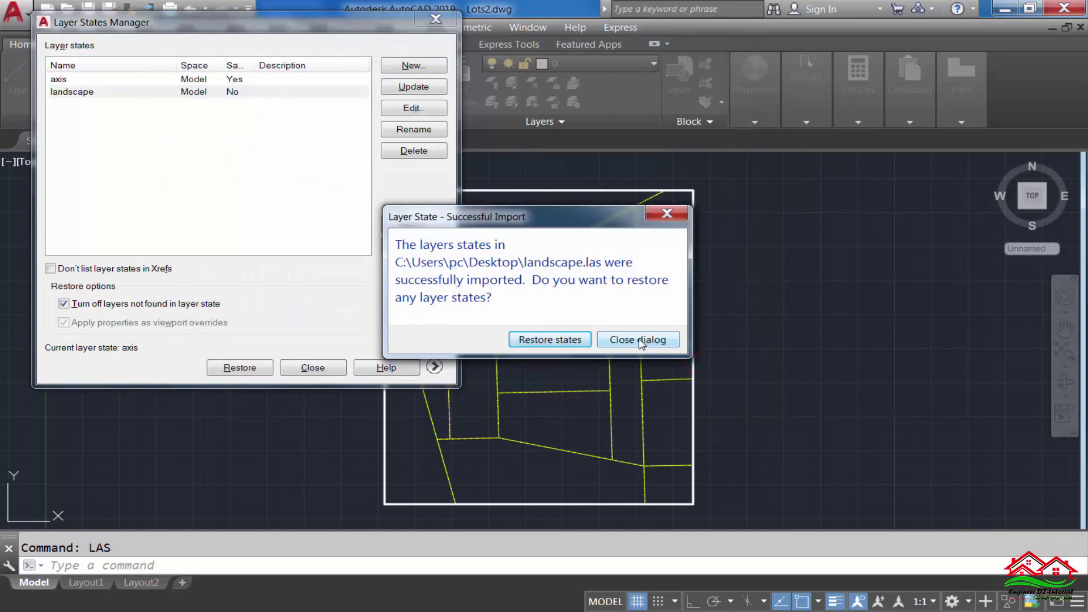
{"action": "left_click", "coordinate": [647, 340]}
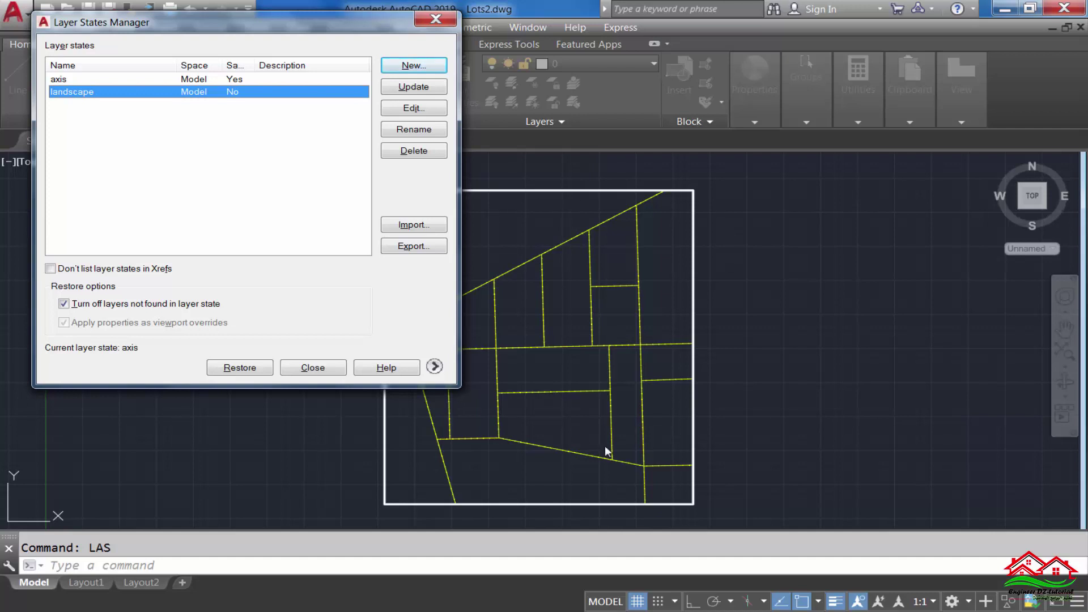
{"action": "left_click", "coordinate": [312, 367]}
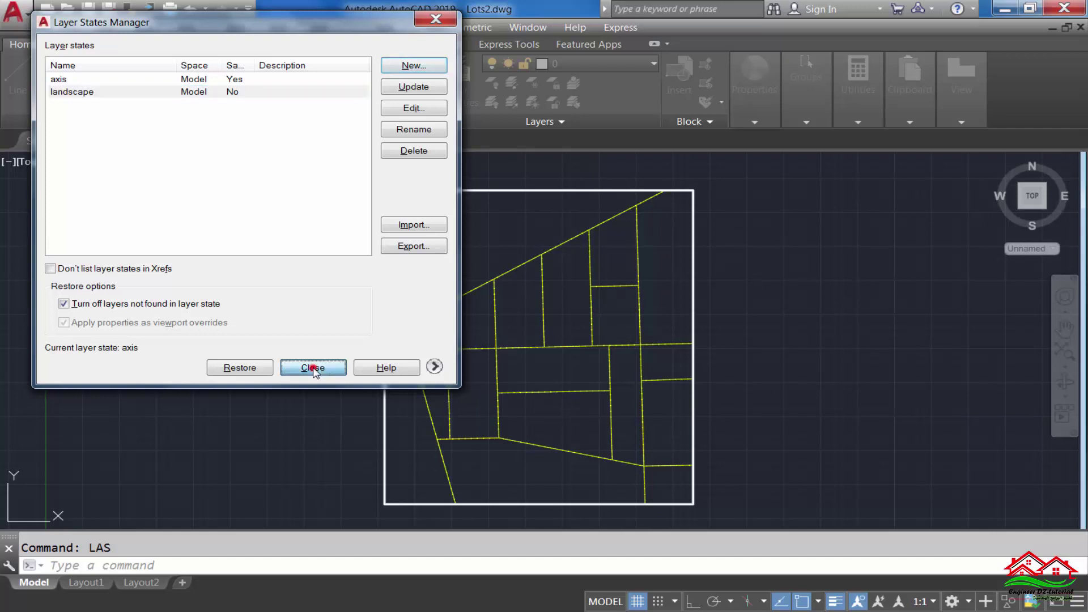
Step: Switch the drawing to the landscape layer state and reopen the Layer States Manager
{"action": "left_click", "coordinate": [568, 130]}
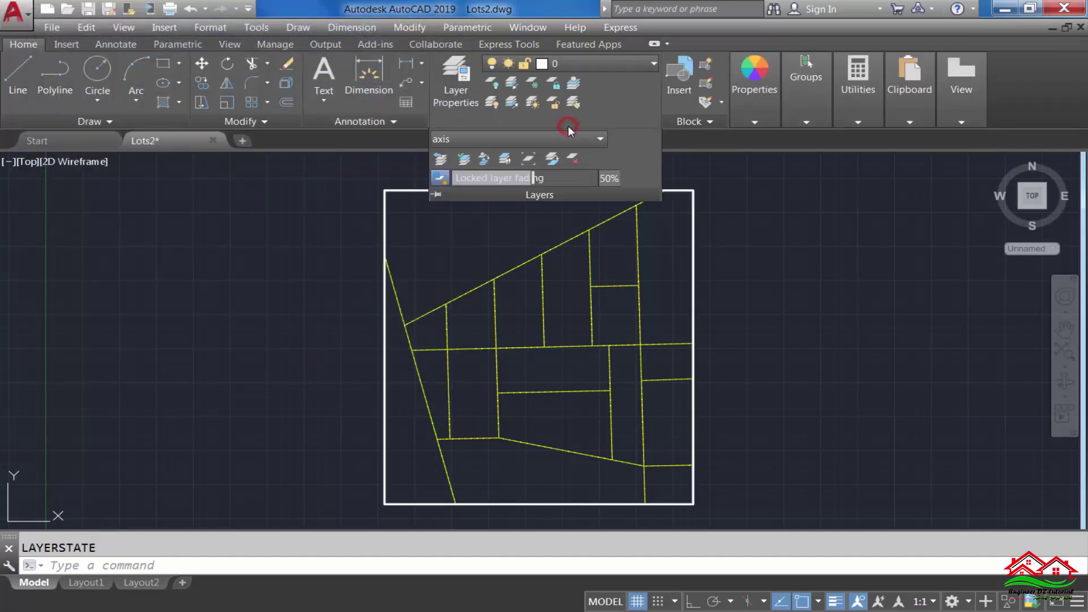
{"action": "left_click", "coordinate": [567, 138]}
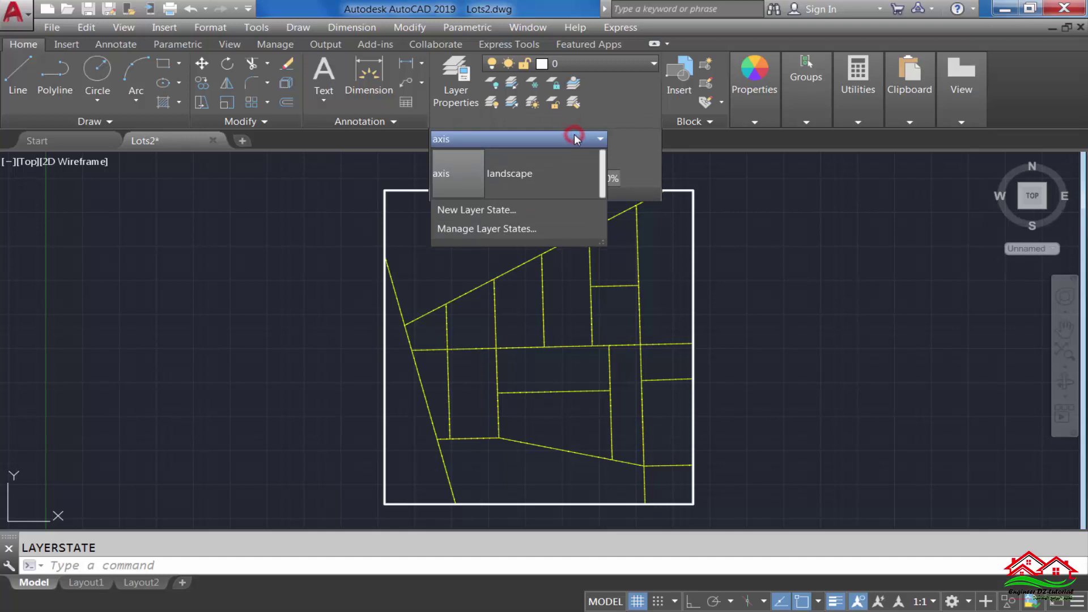
{"action": "left_click", "coordinate": [501, 172]}
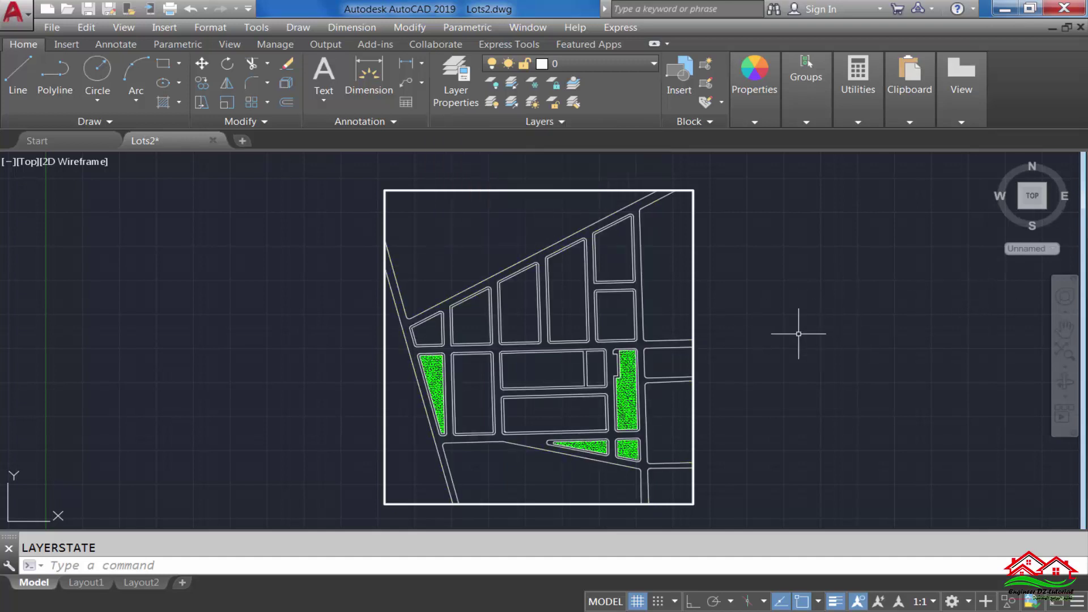
{"action": "type", "text": "l"}
{"action": "key", "text": "Return"}
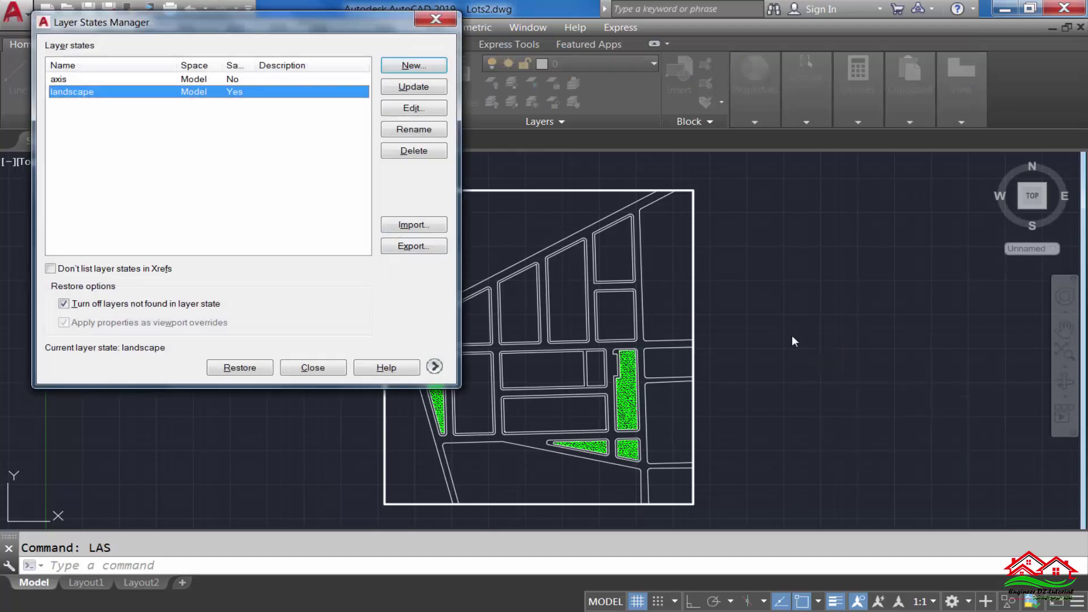
Step: Import lots.las without restoring it, close the manager, and check the layer-state list
{"action": "left_click", "coordinate": [426, 228]}
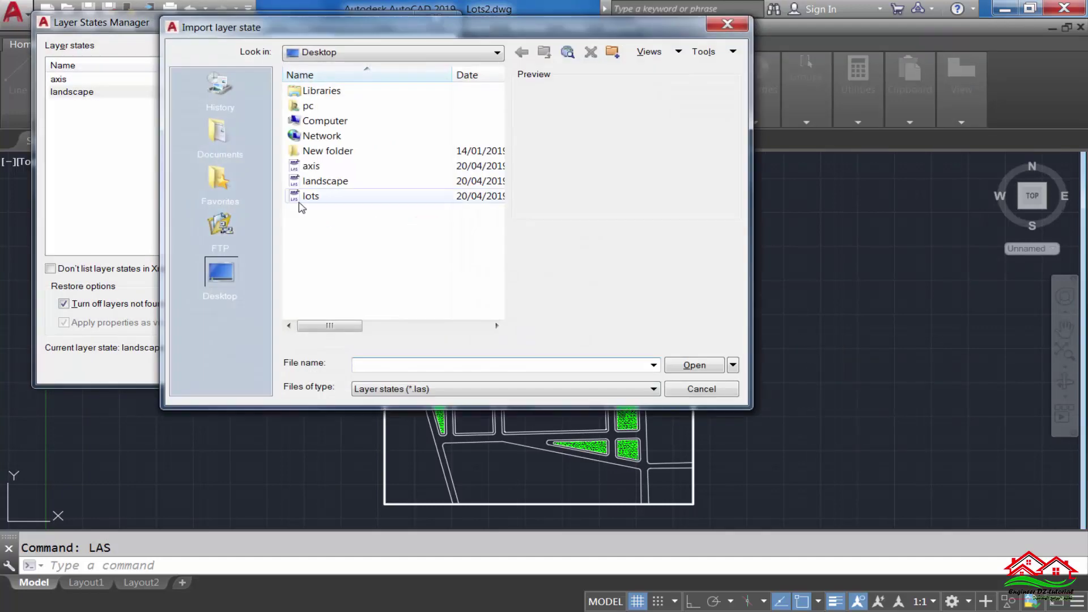
{"action": "left_click", "coordinate": [305, 198]}
{"action": "left_click", "coordinate": [692, 364]}
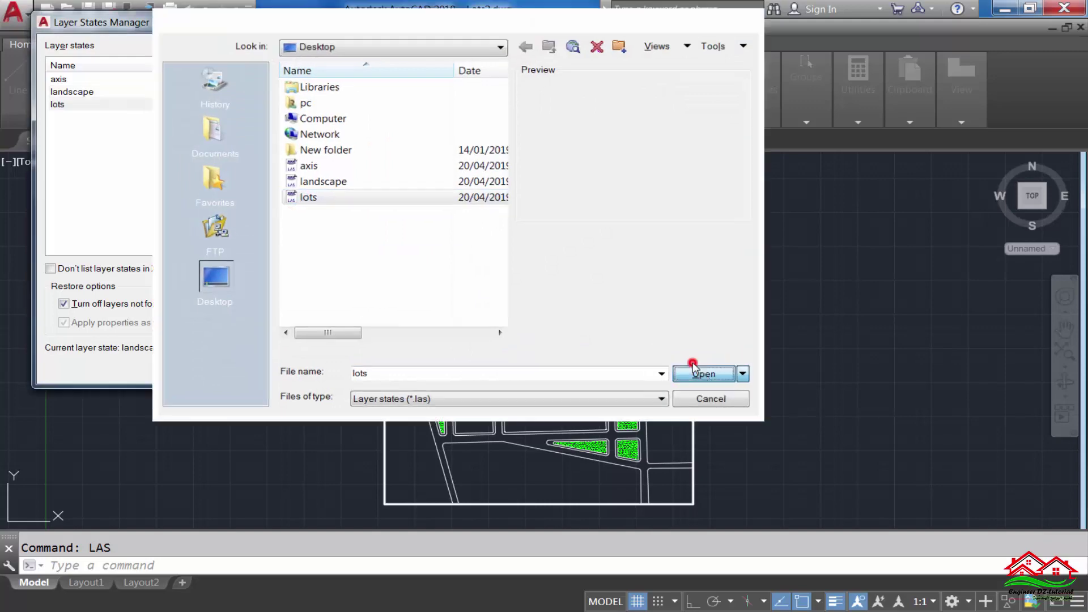
{"action": "left_click", "coordinate": [656, 334]}
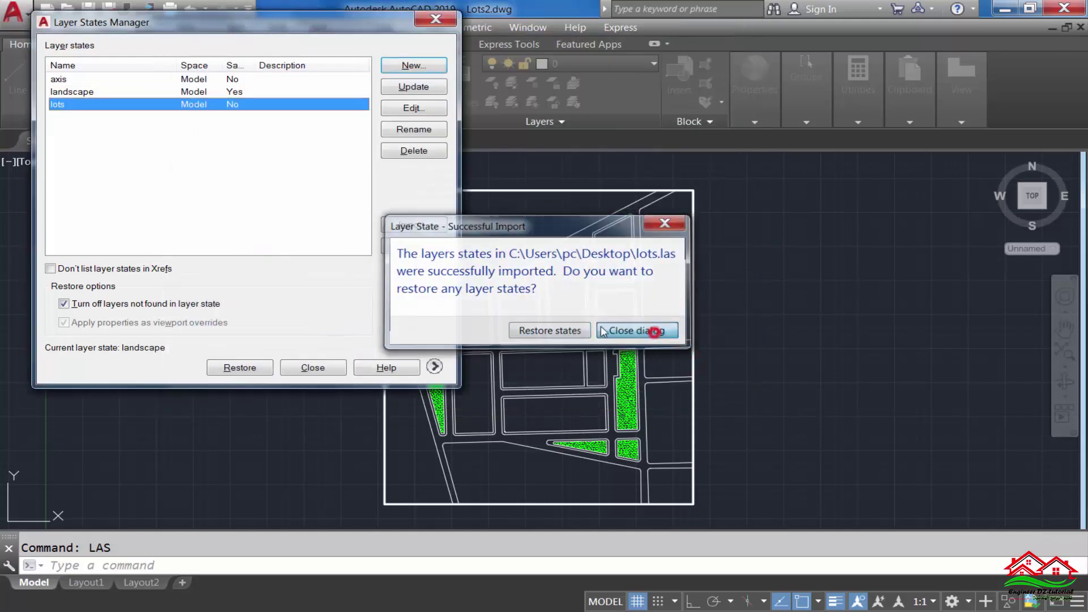
{"action": "left_click", "coordinate": [317, 369]}
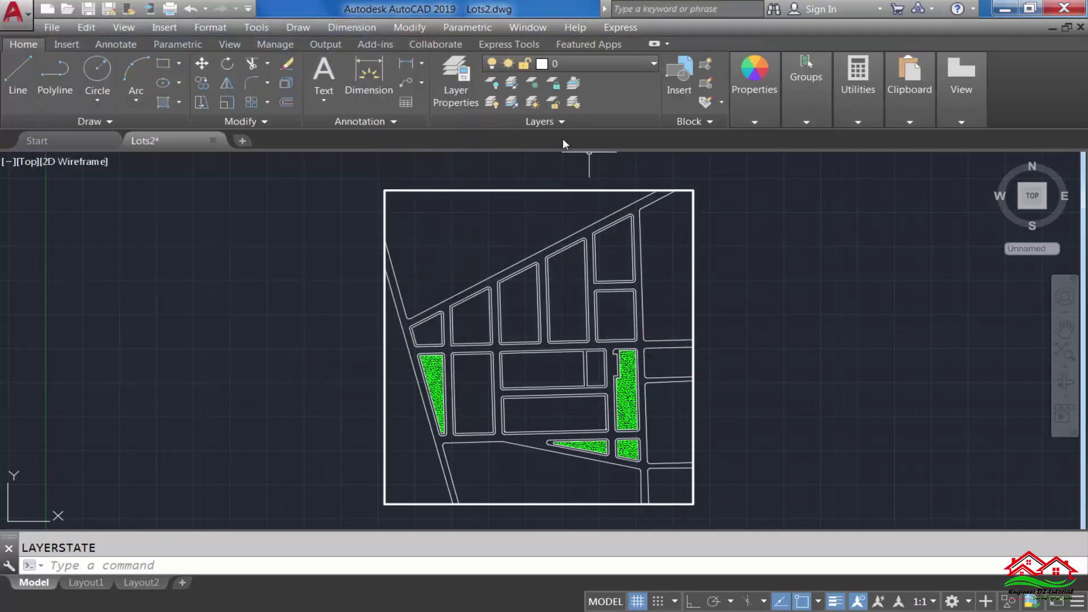
{"action": "left_click", "coordinate": [550, 122]}
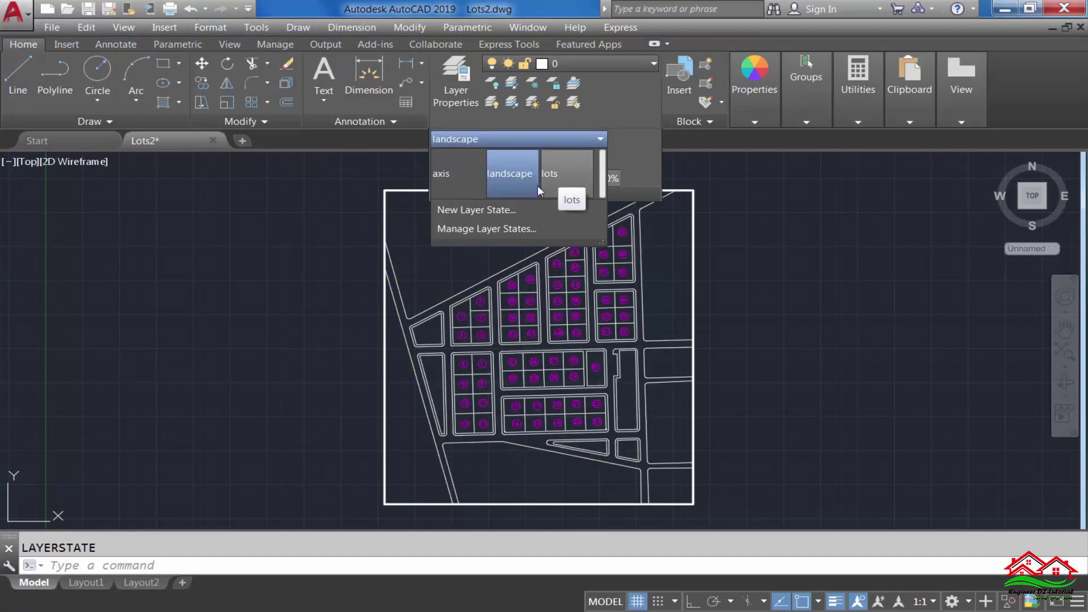
Step: Delete the lots layer state, then rename landscape while keeping its name
{"action": "left_click", "coordinate": [494, 230]}
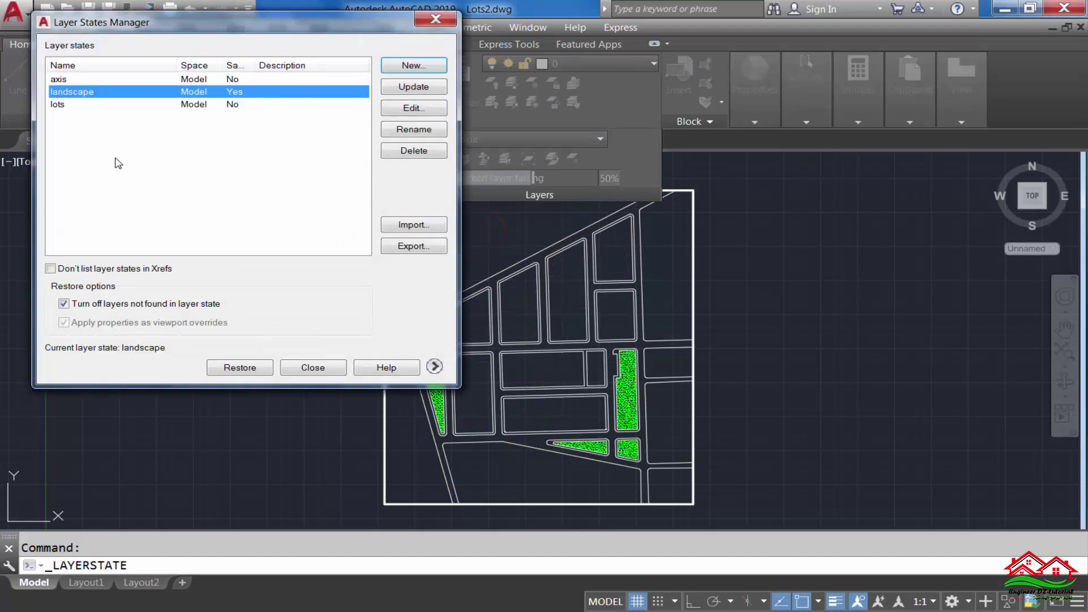
{"action": "left_click", "coordinate": [61, 80]}
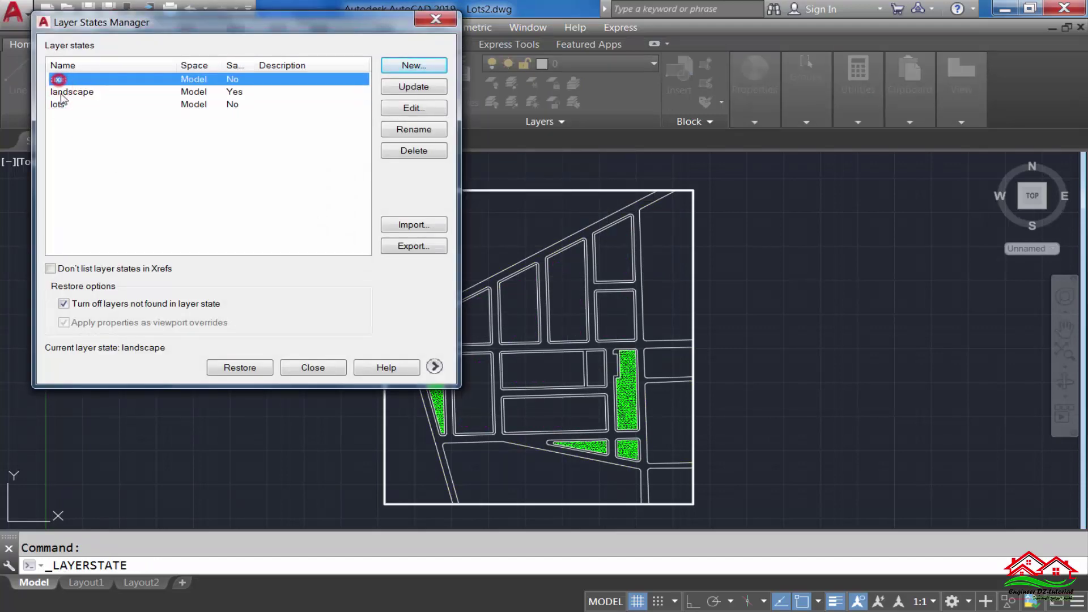
{"action": "left_click", "coordinate": [59, 104]}
{"action": "left_click", "coordinate": [64, 80]}
{"action": "left_click", "coordinate": [59, 104]}
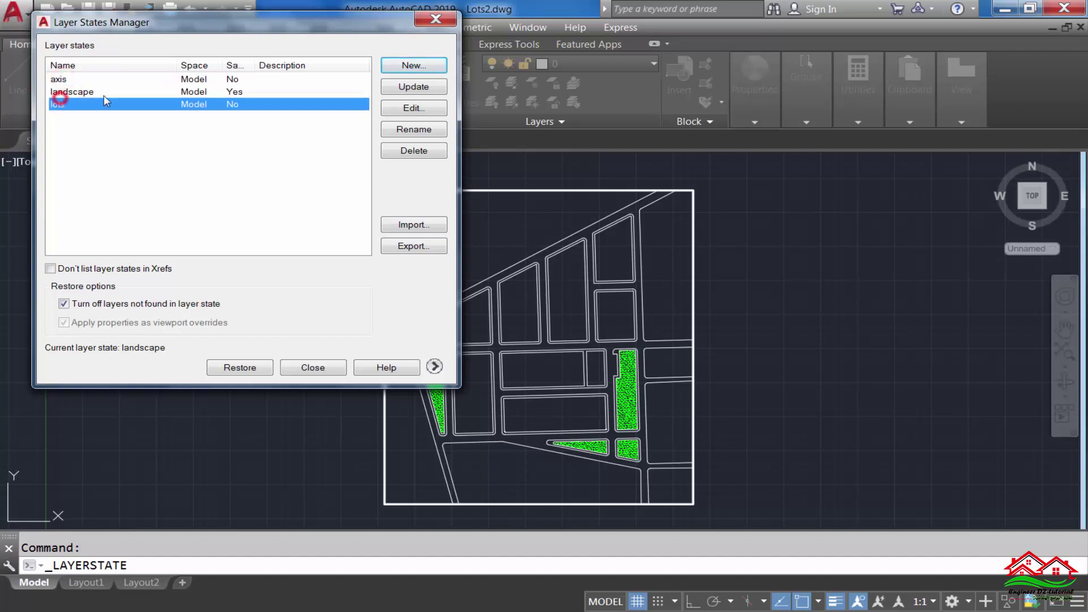
{"action": "left_click", "coordinate": [412, 152]}
{"action": "left_click", "coordinate": [593, 314]}
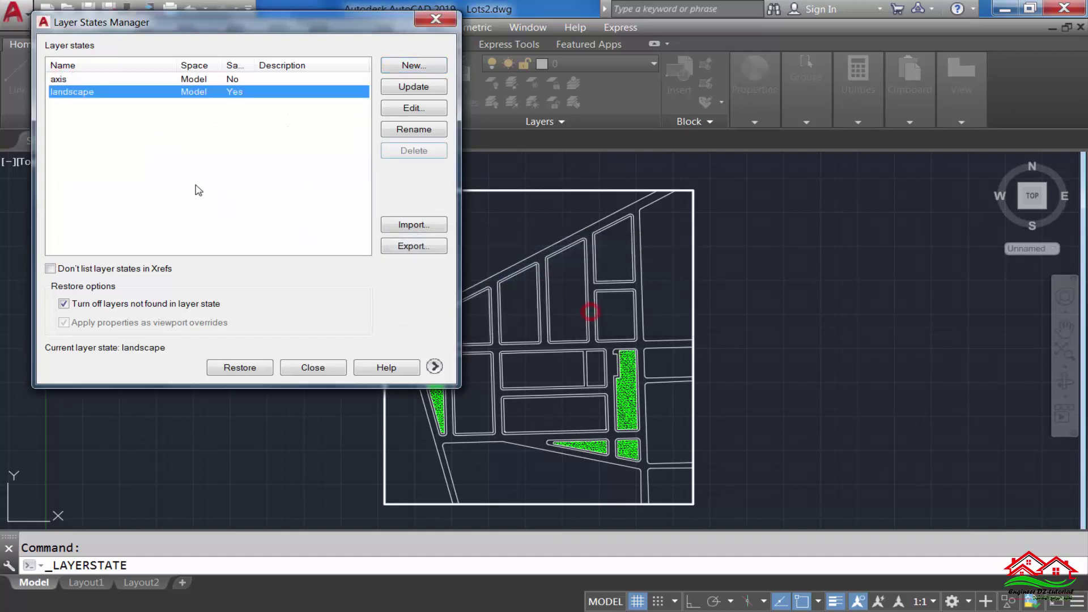
{"action": "left_click", "coordinate": [405, 130]}
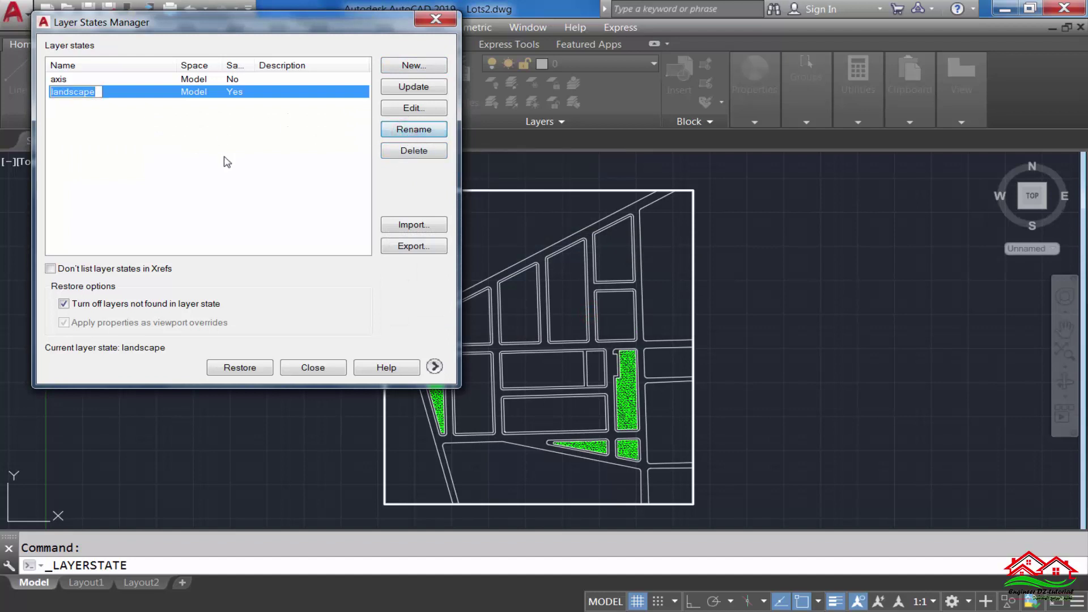
{"action": "left_click", "coordinate": [221, 250]}
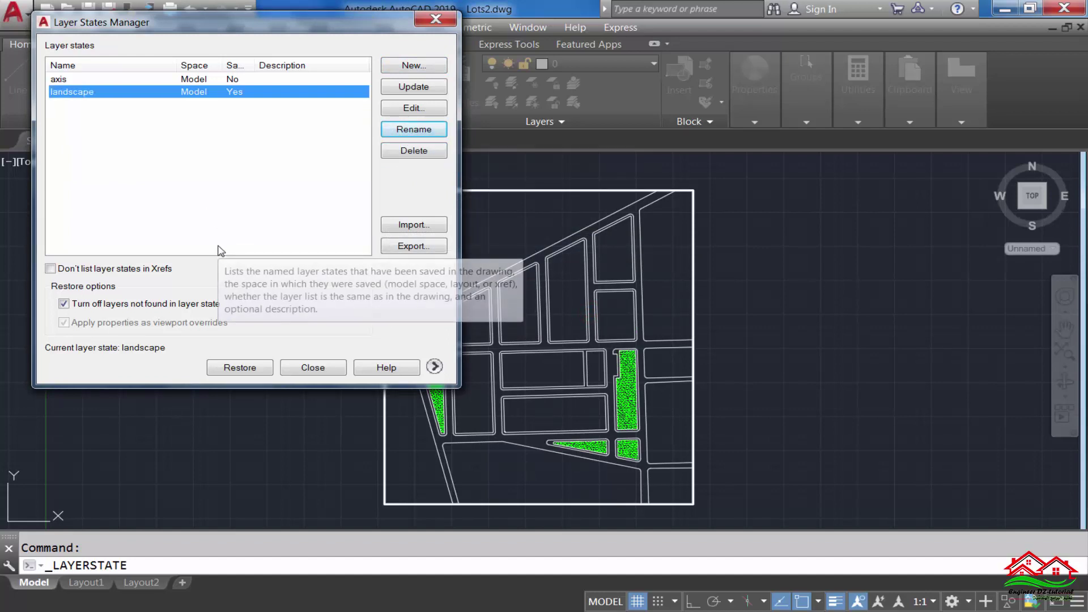